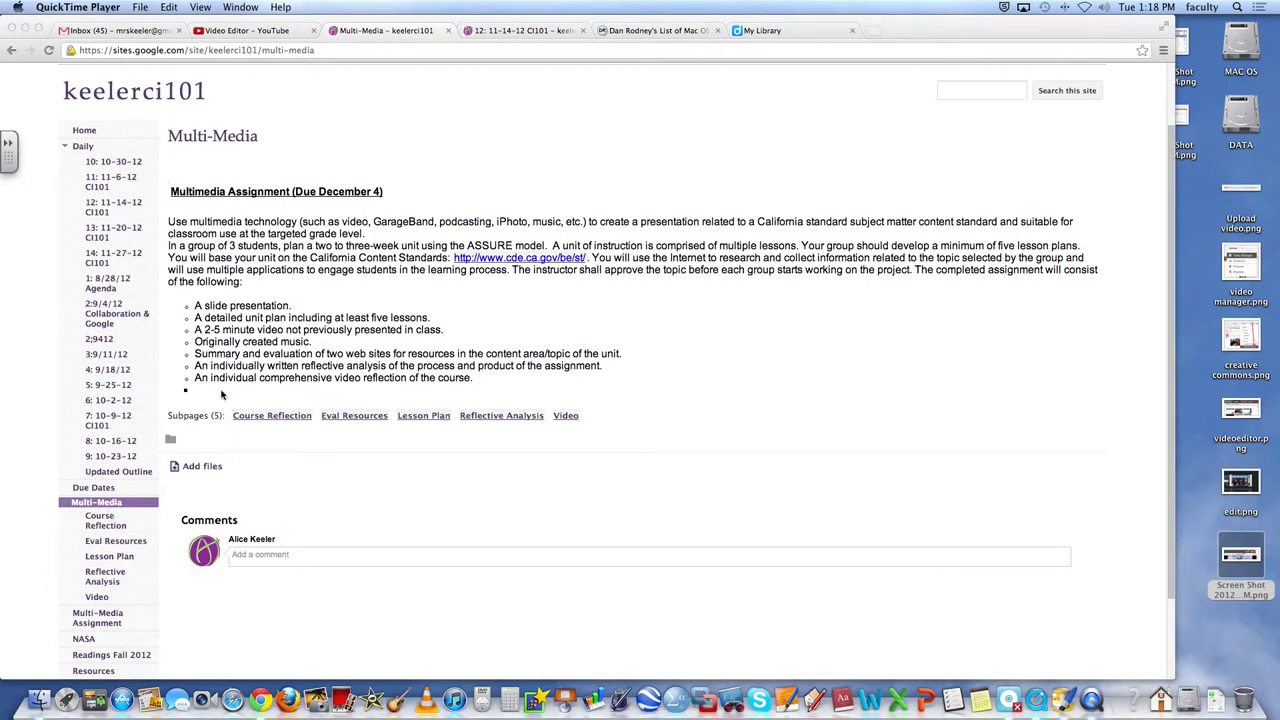
# Step: Browse the Course Reflection and Lesson Plan subpages, ending on the Multi-Media Reflective Analysis page
pyautogui.click(114, 530)
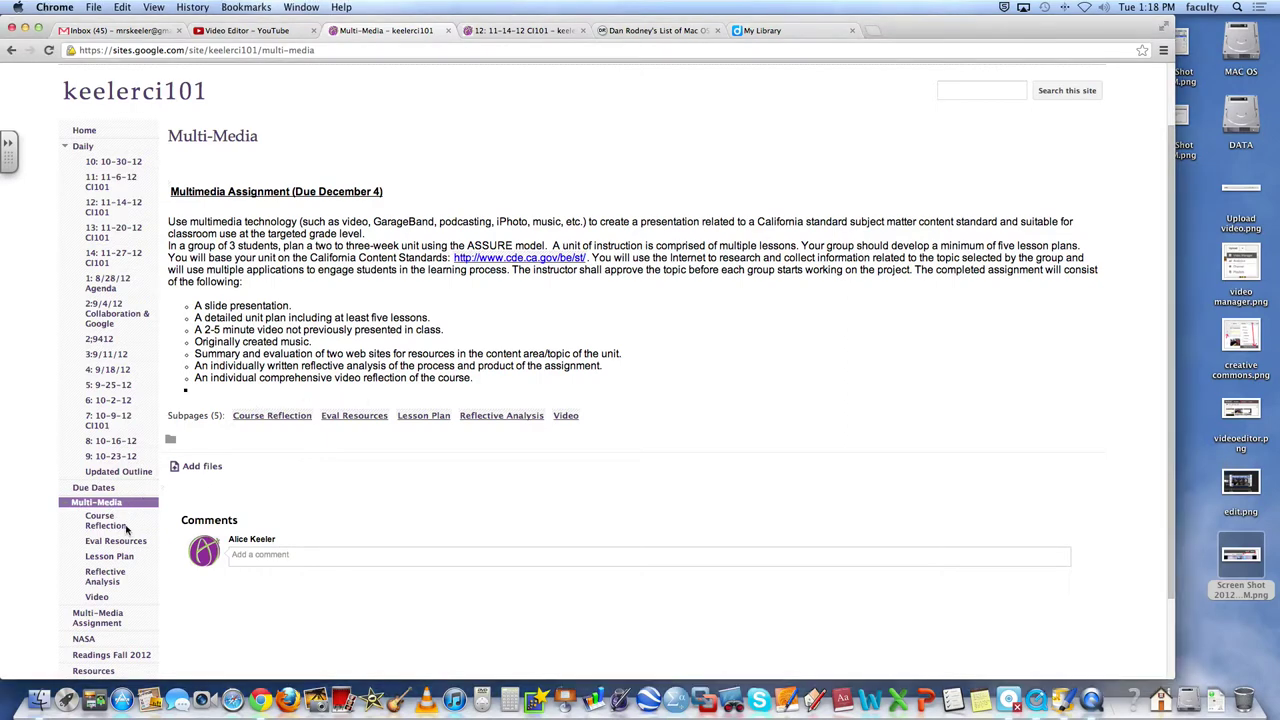
pyautogui.click(112, 530)
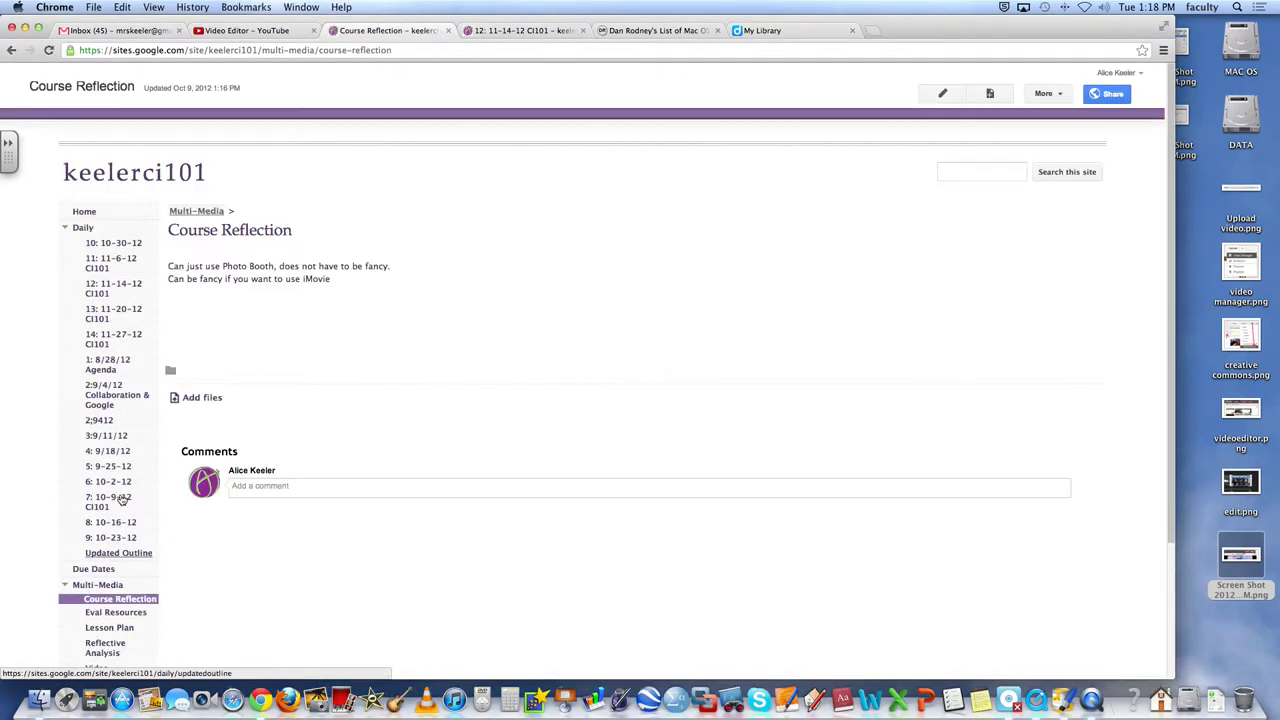
pyautogui.scroll(-2, 299, 478)
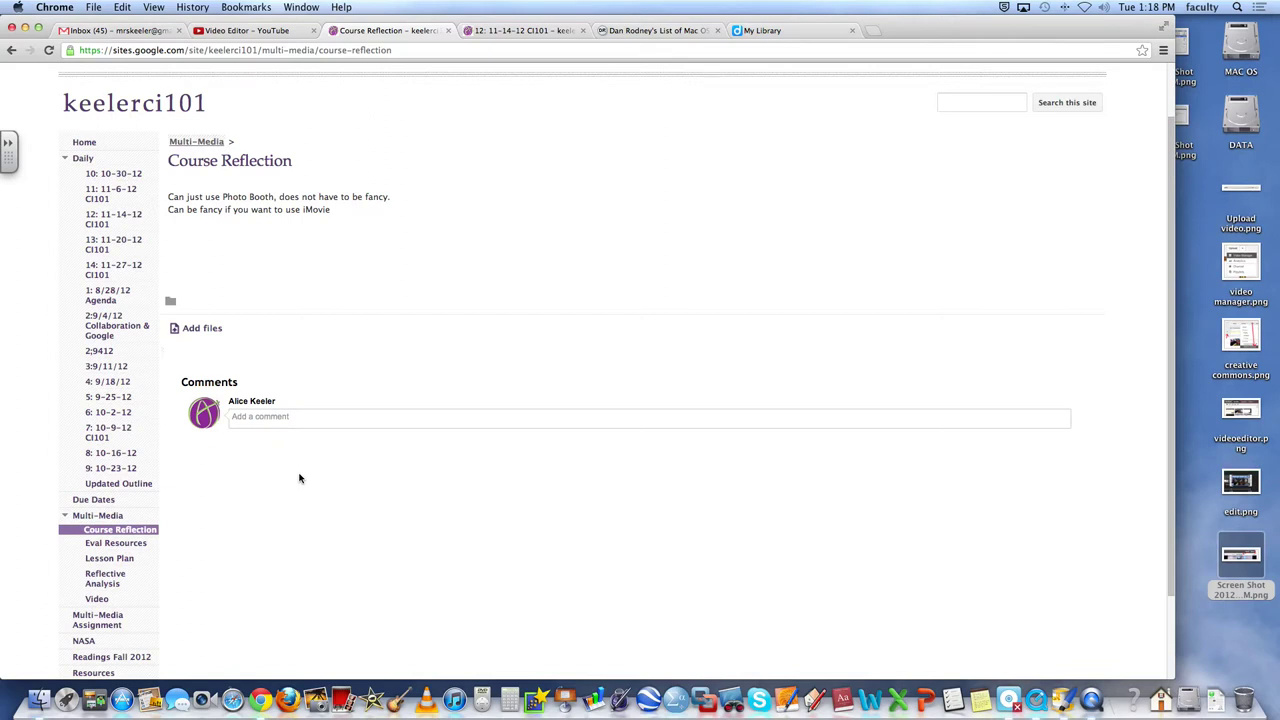
pyautogui.click(109, 560)
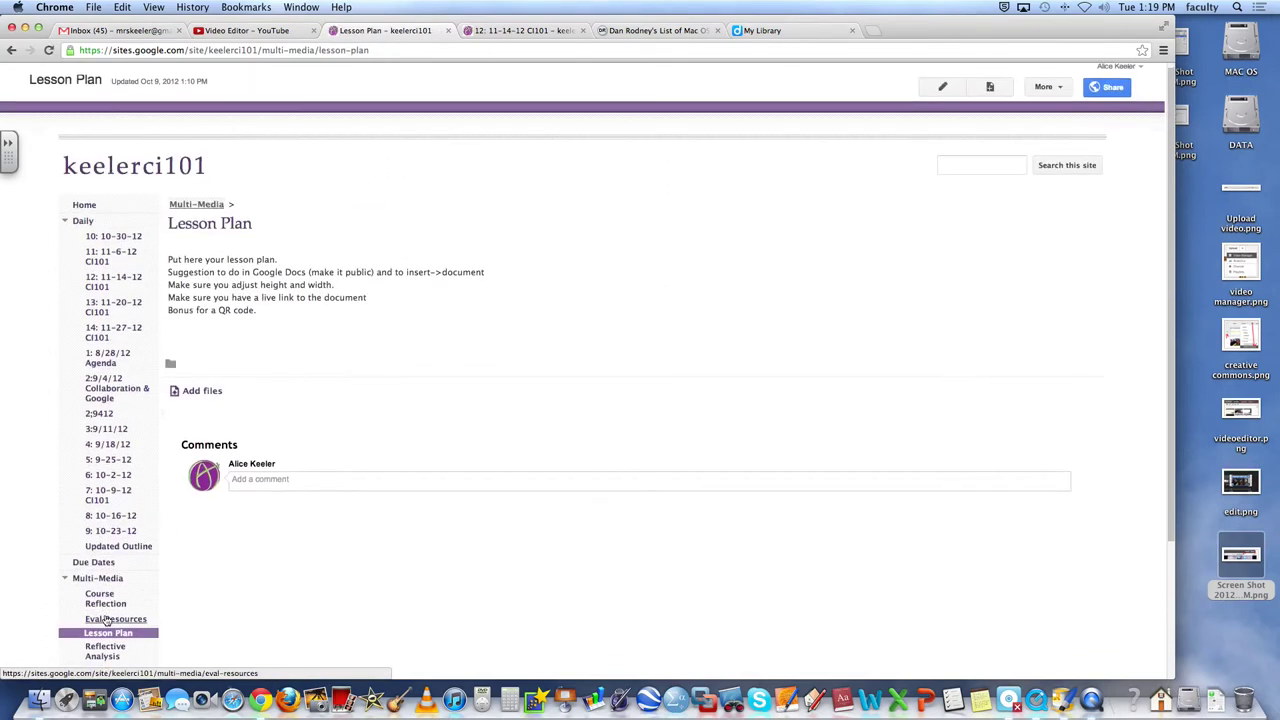
pyautogui.click(106, 652)
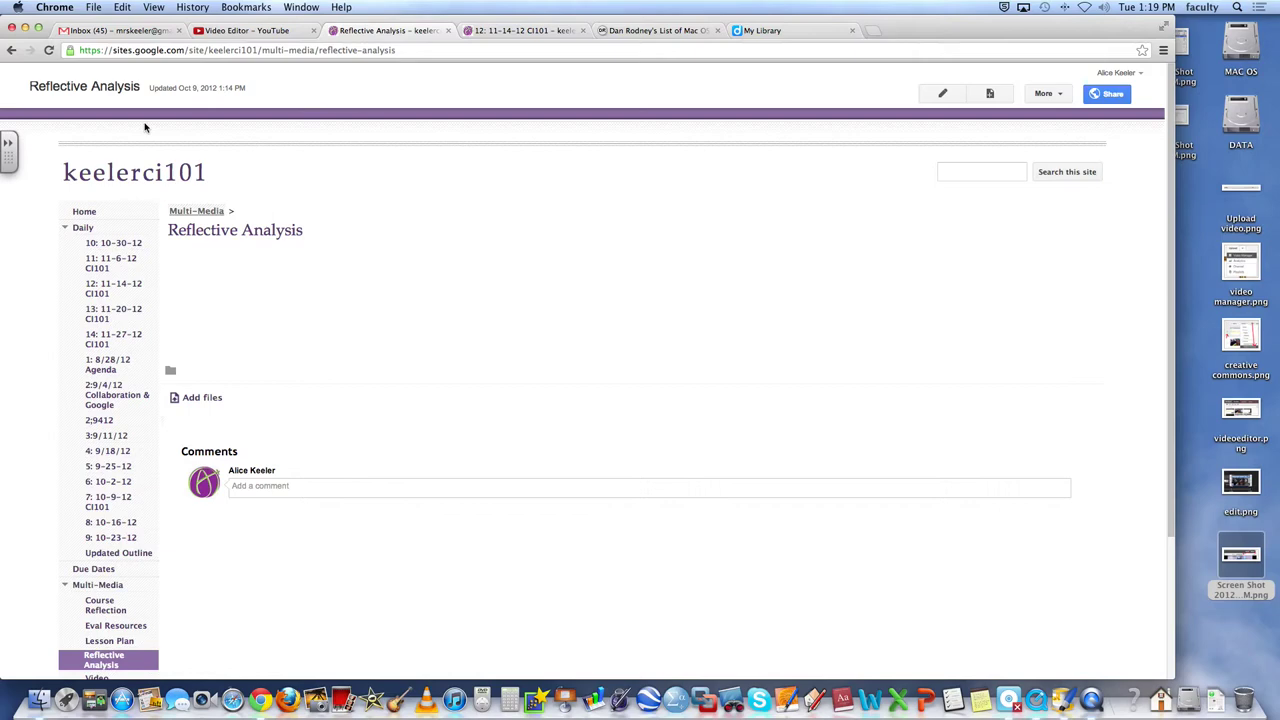
pyautogui.scroll(-1, 421, 241)
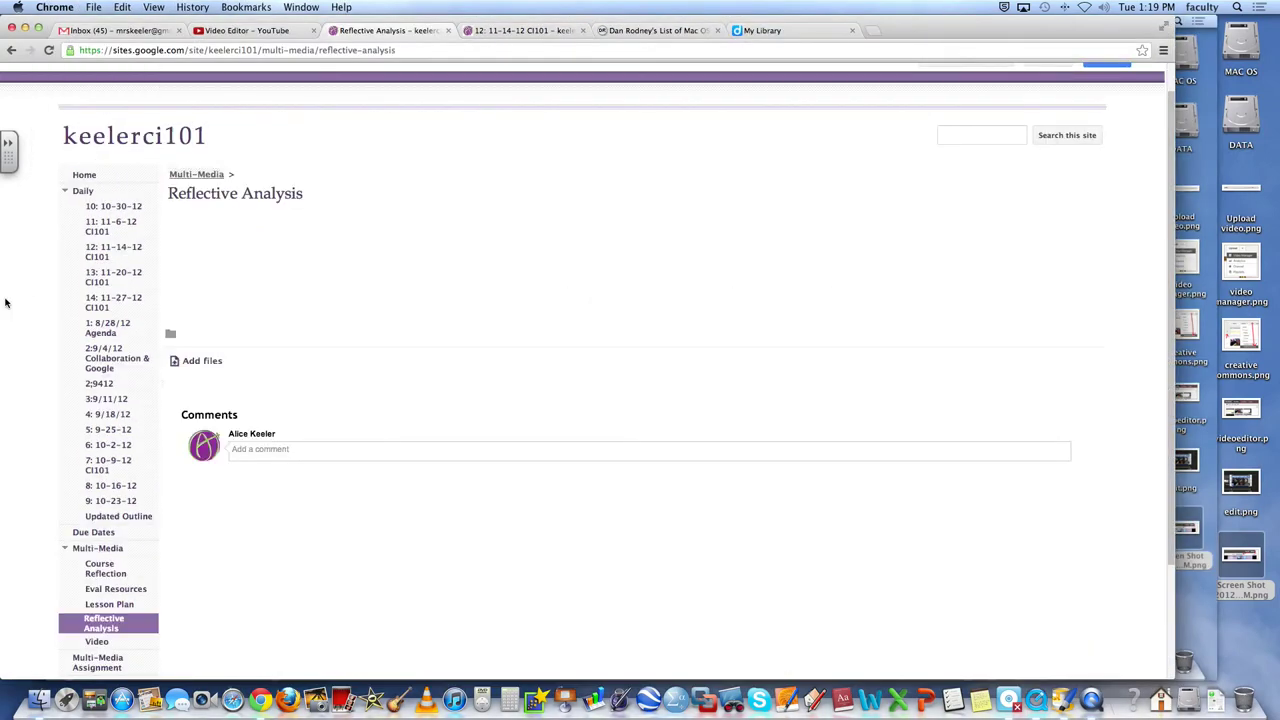
# Step: From the Video Editor tab, reach YouTube's upload page, glancing in Documents before cancelling the file picker
pyautogui.click(218, 33)
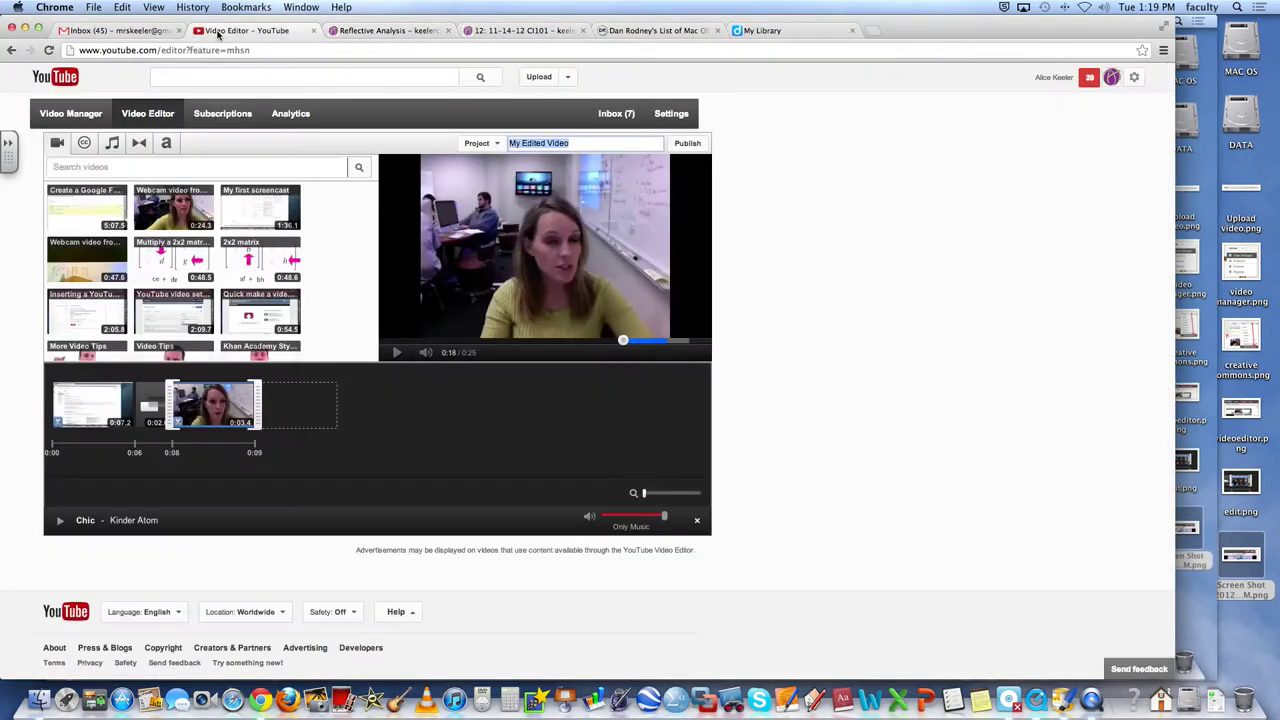
pyautogui.click(549, 80)
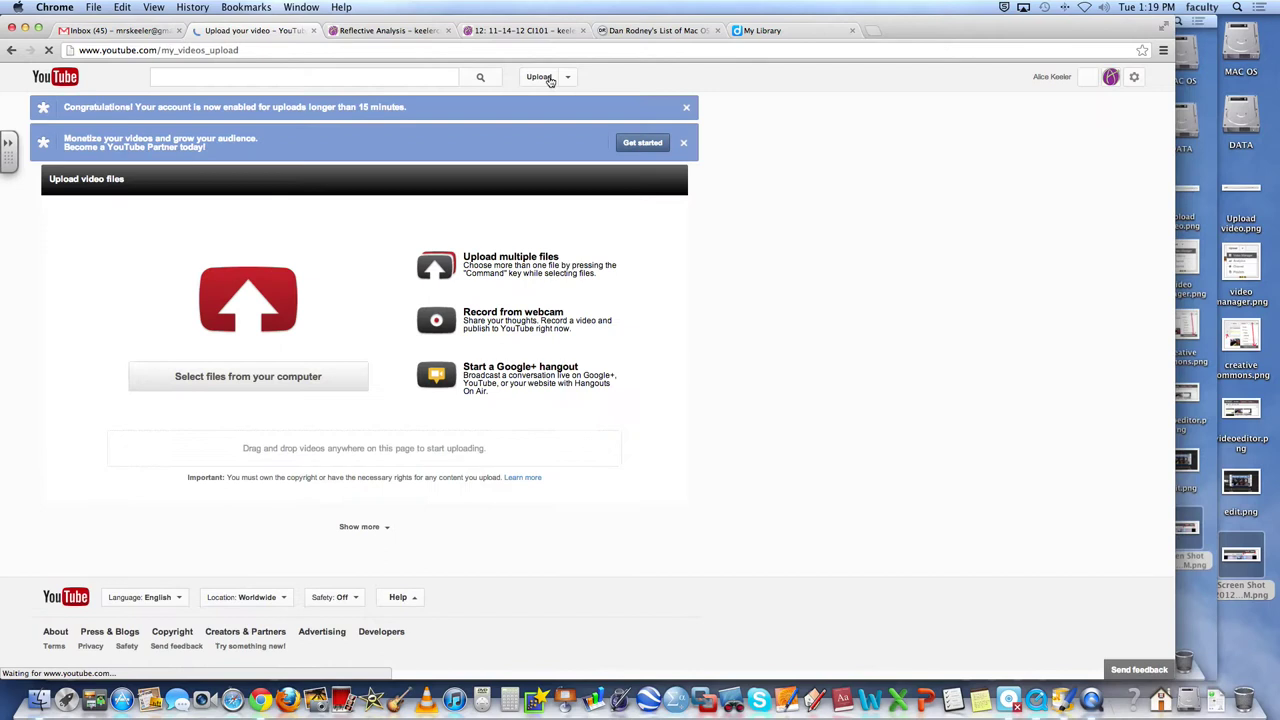
pyautogui.click(243, 378)
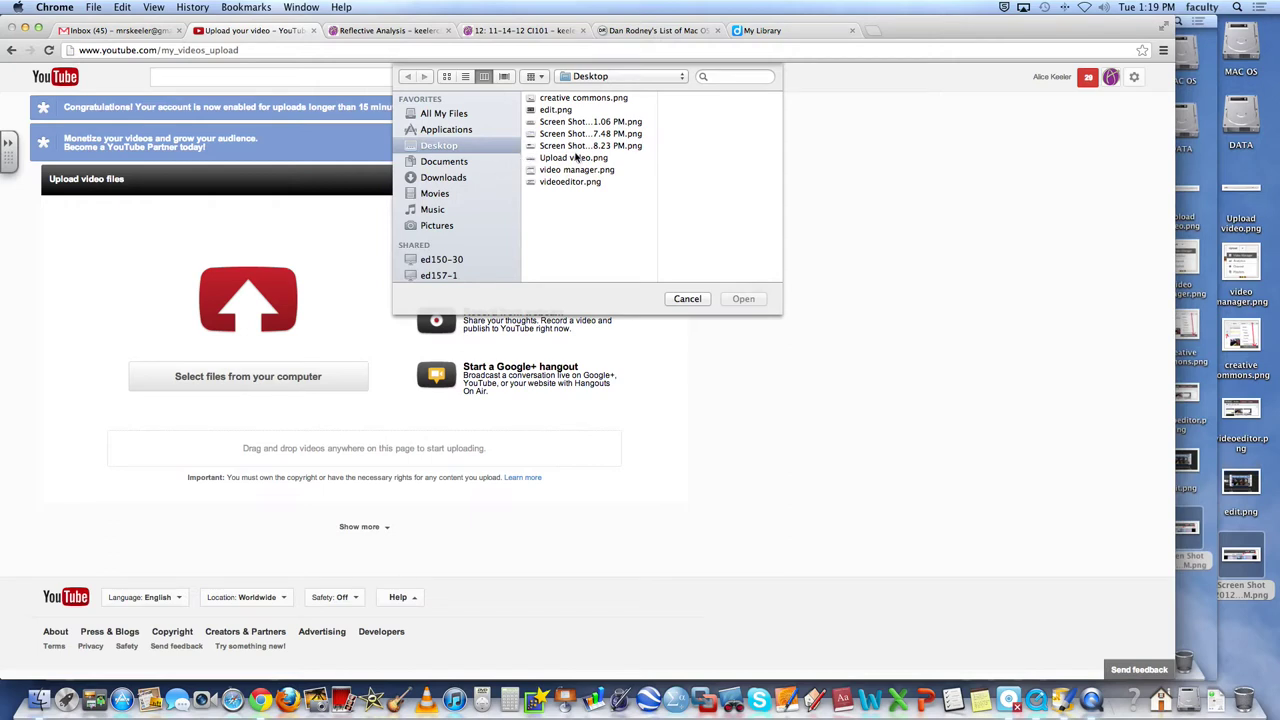
pyautogui.click(450, 163)
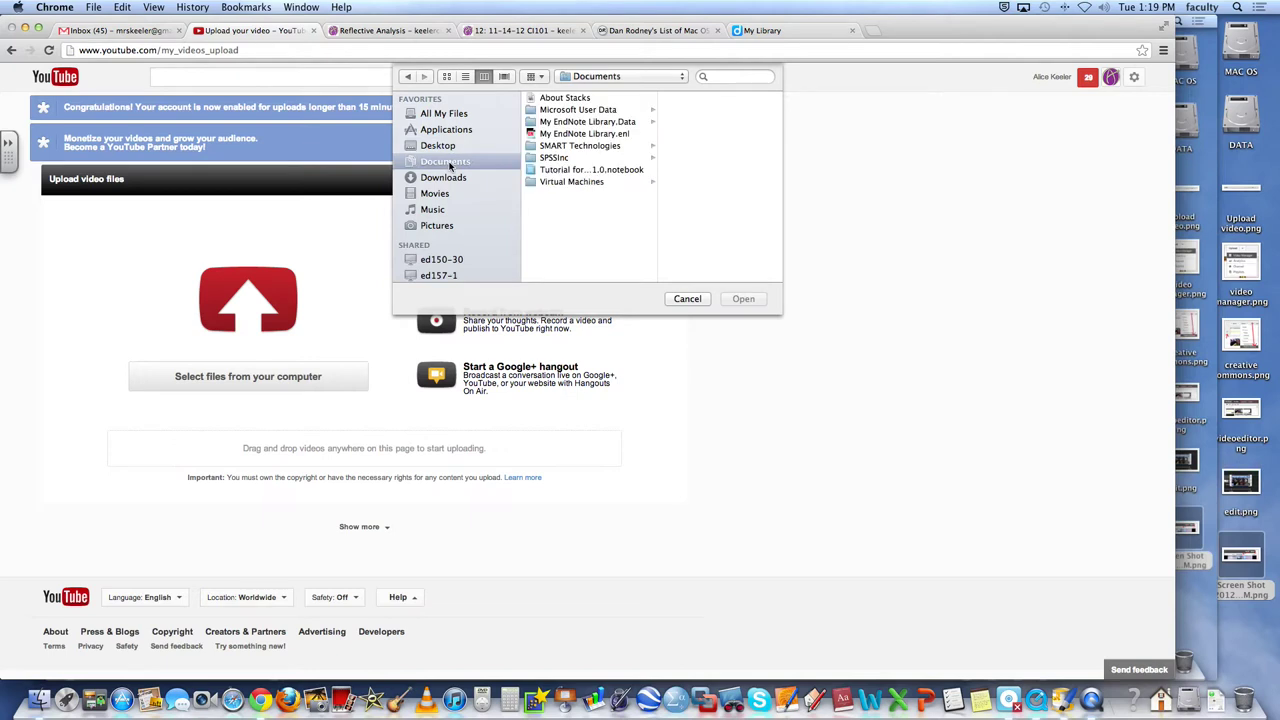
pyautogui.click(687, 299)
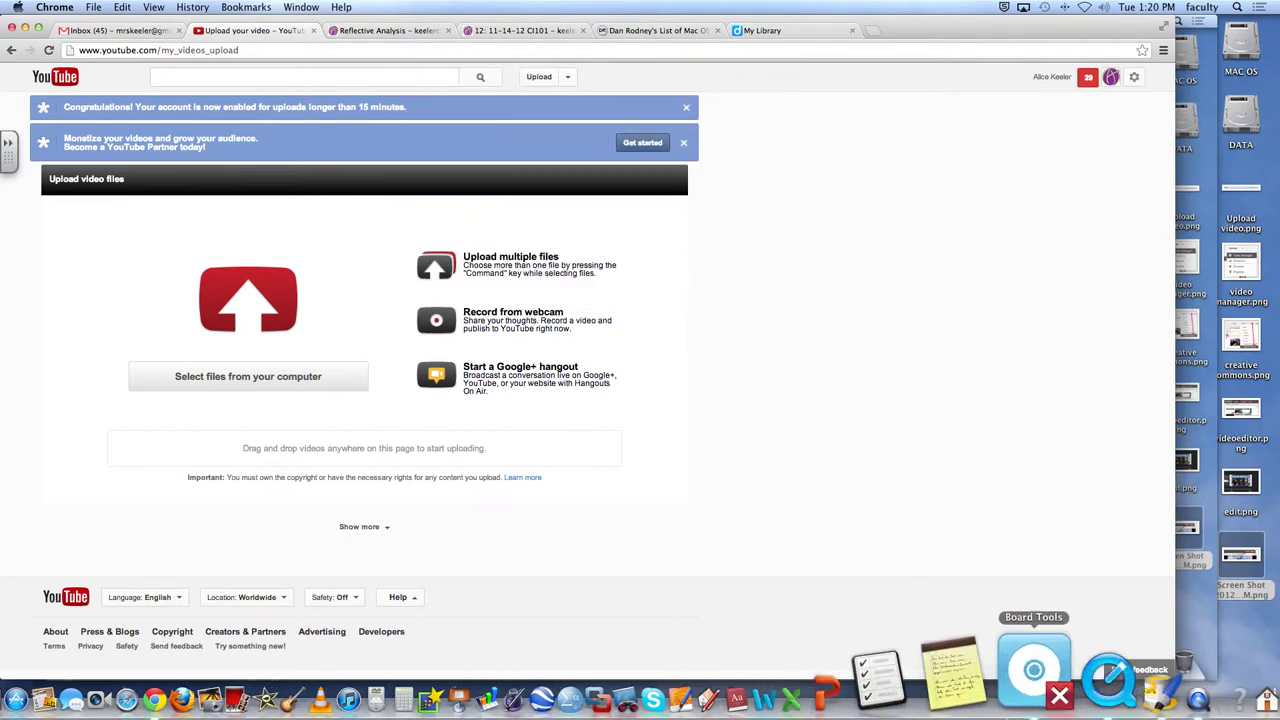
# Step: Save QuickTime's untitled screen recording as the movie 'Screenrecording', choosing Desktop as the location
pyautogui.click(1090, 700)
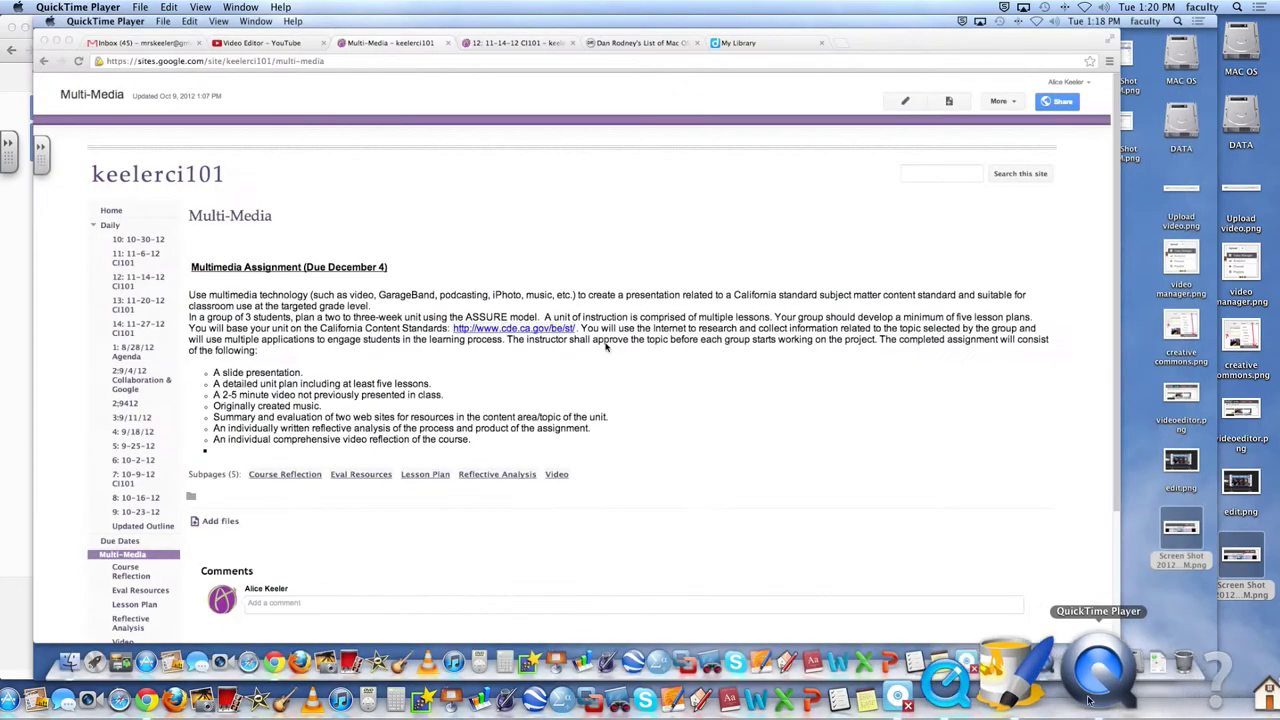
pyautogui.click(150, 7)
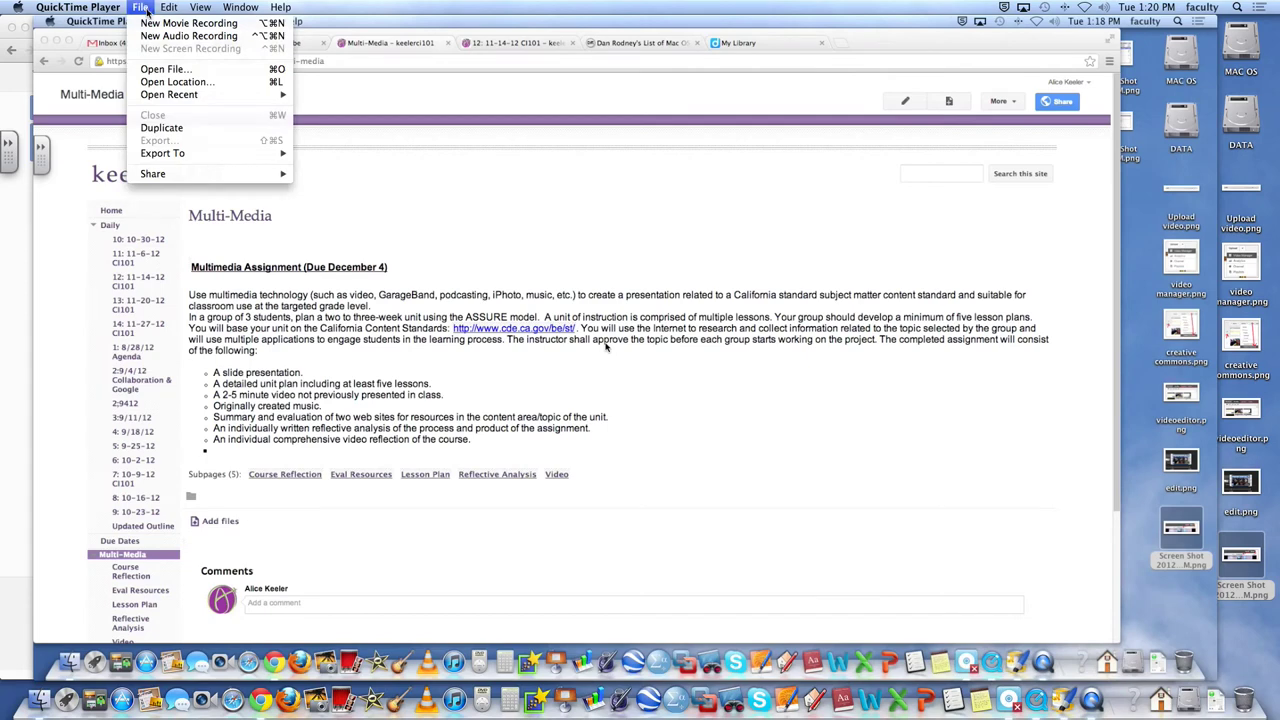
pyautogui.click(240, 90)
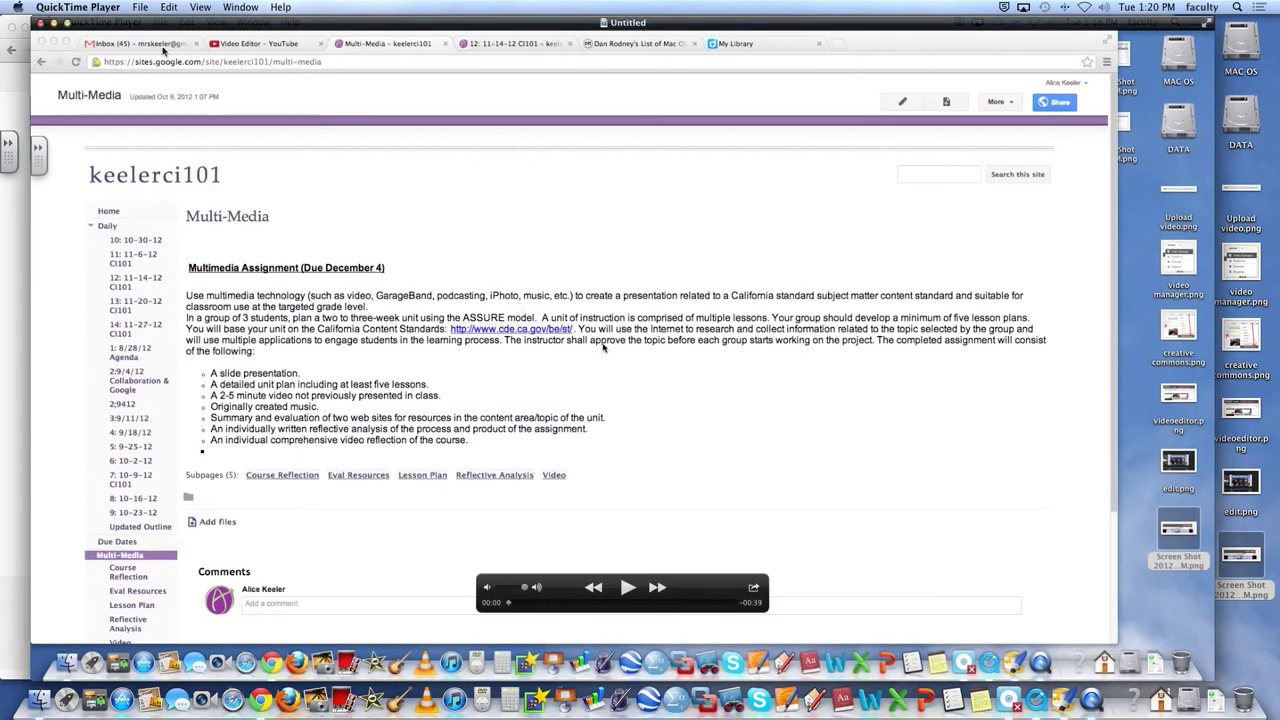
pyautogui.click(42, 24)
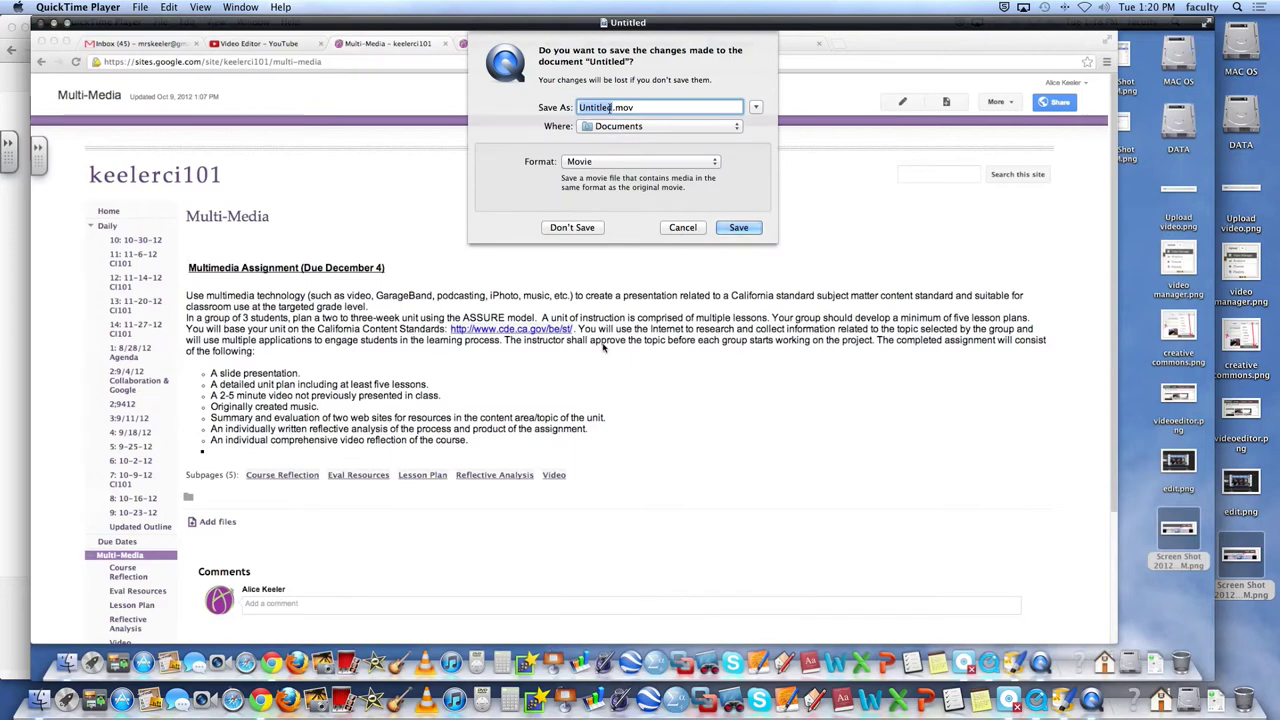
pyautogui.write('Screenre')
pyautogui.write('cording')
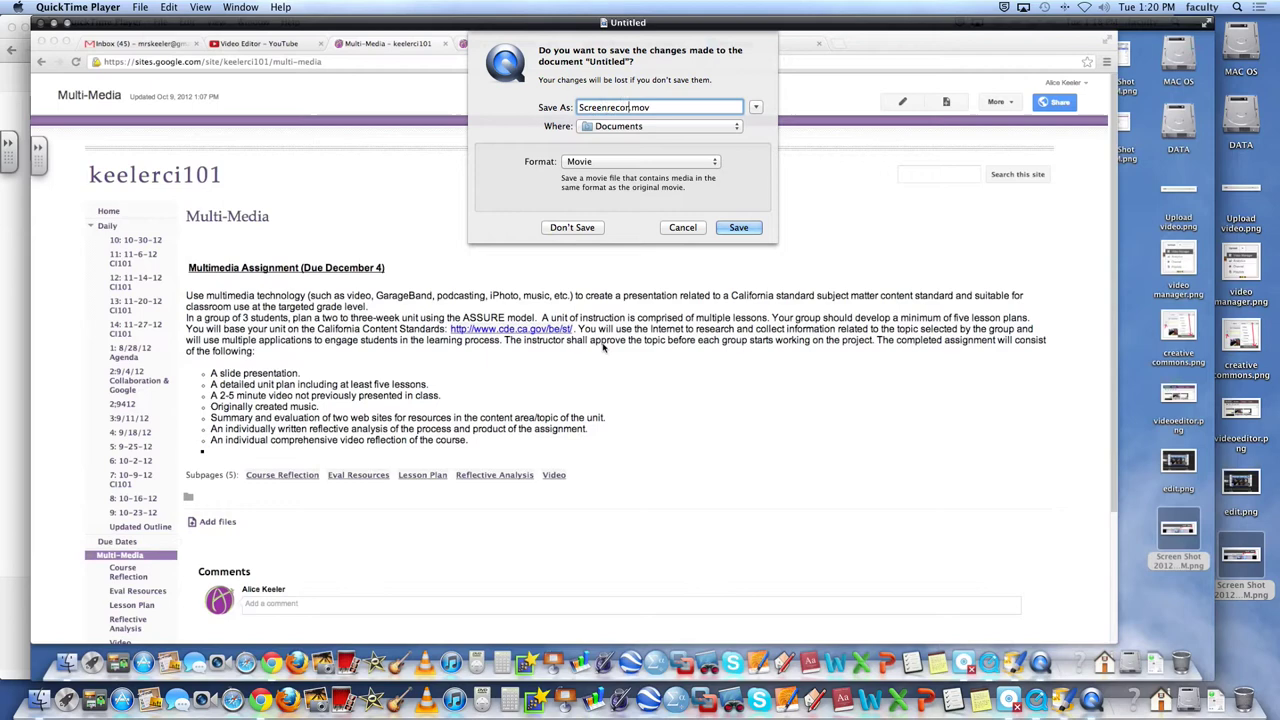
pyautogui.click(612, 127)
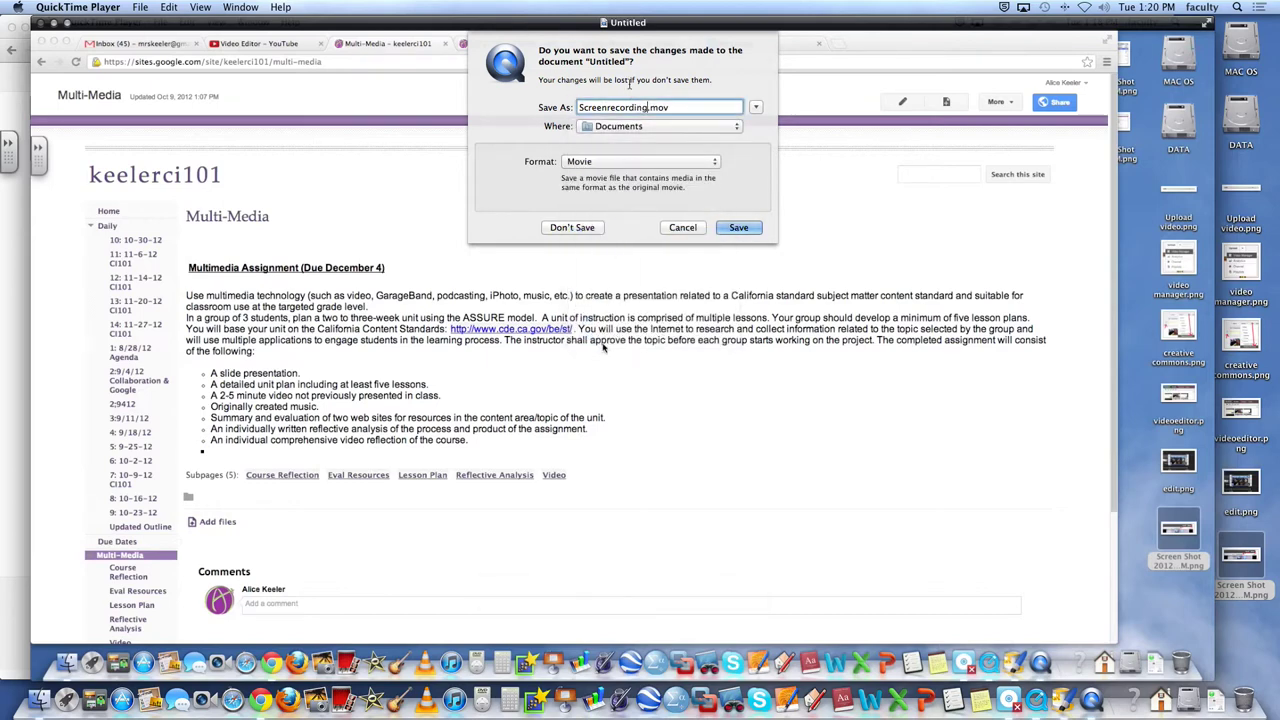
pyautogui.click(628, 126)
pyautogui.click(629, 114)
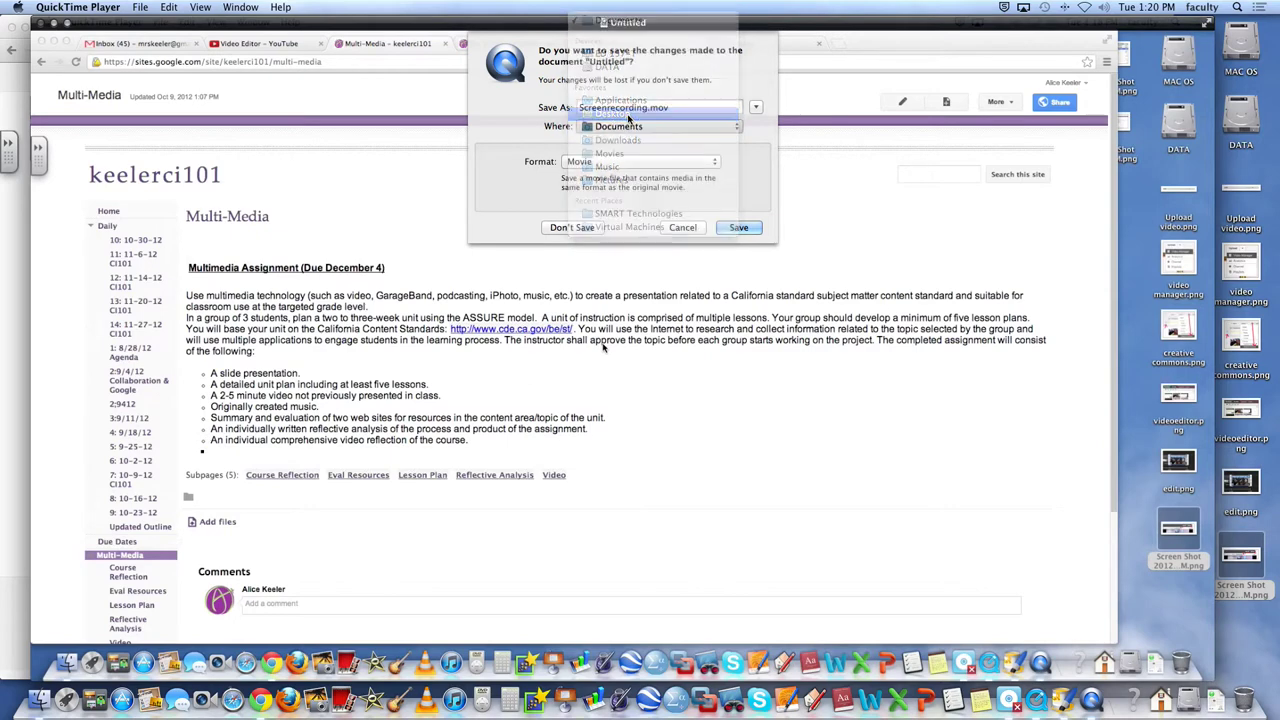
pyautogui.click(736, 228)
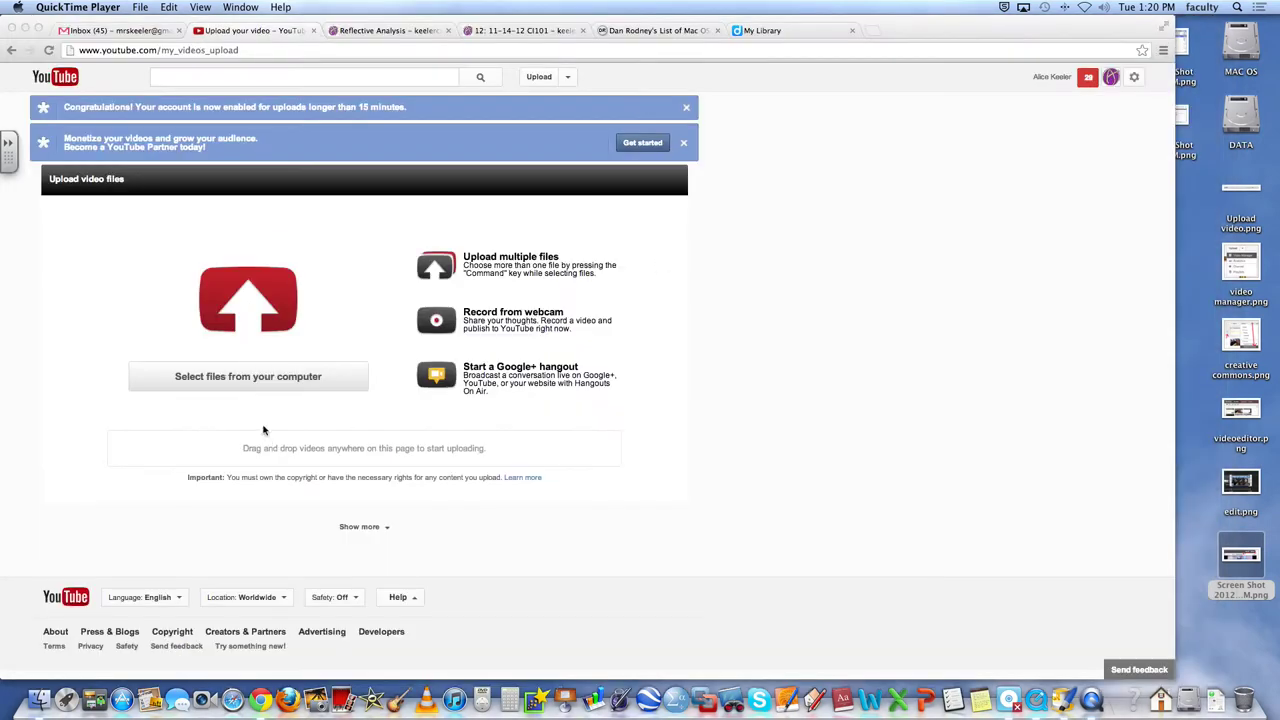
# Step: Select Screenrecording.mov and upload it to YouTube
pyautogui.click(252, 378)
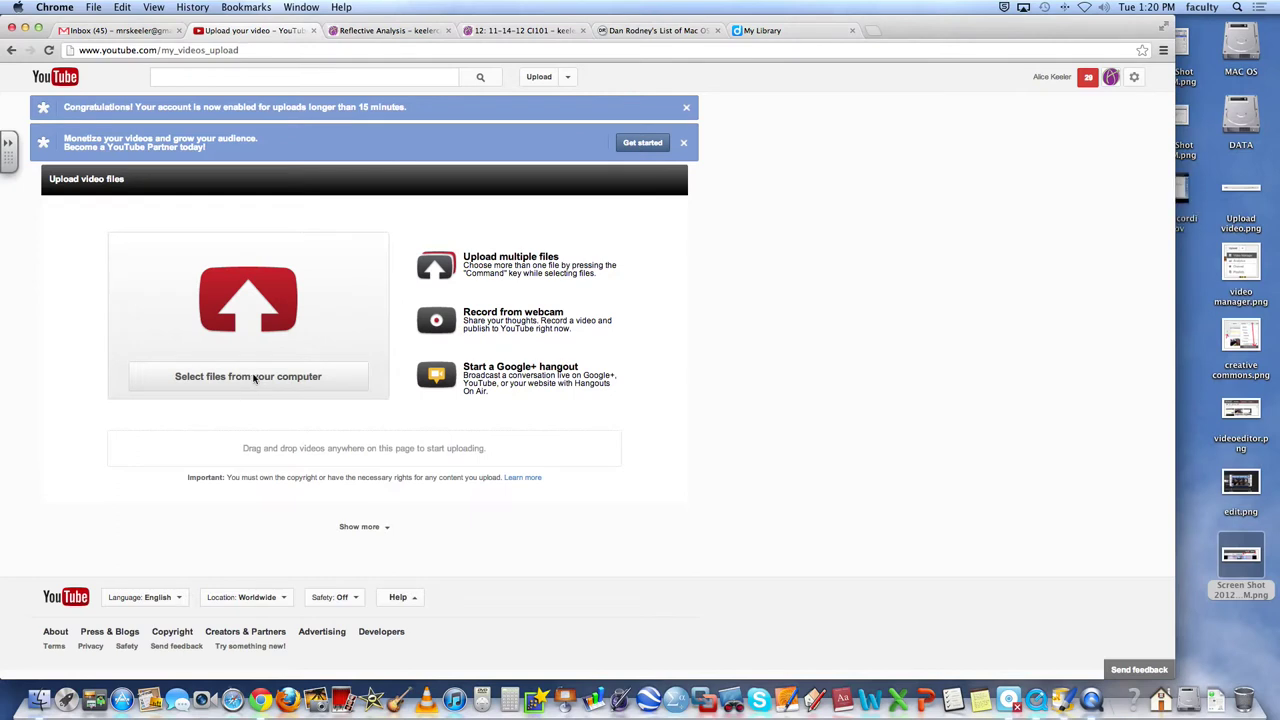
pyautogui.click(257, 378)
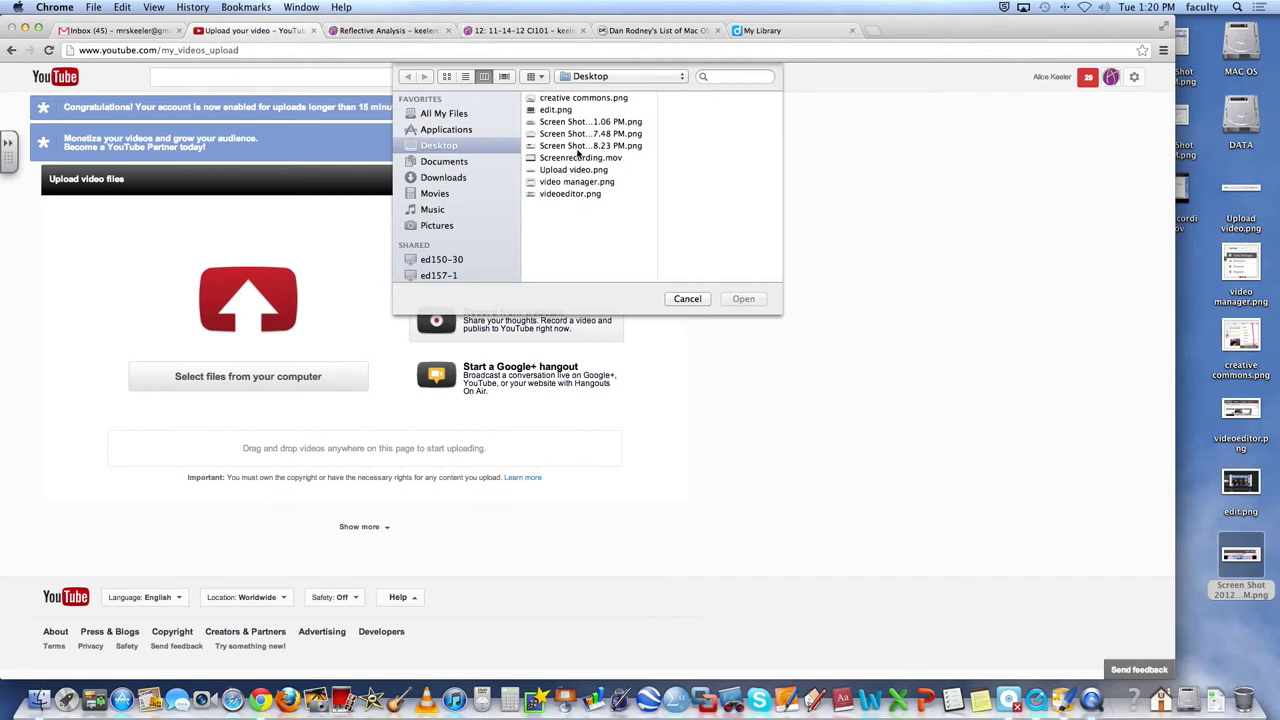
pyautogui.click(578, 158)
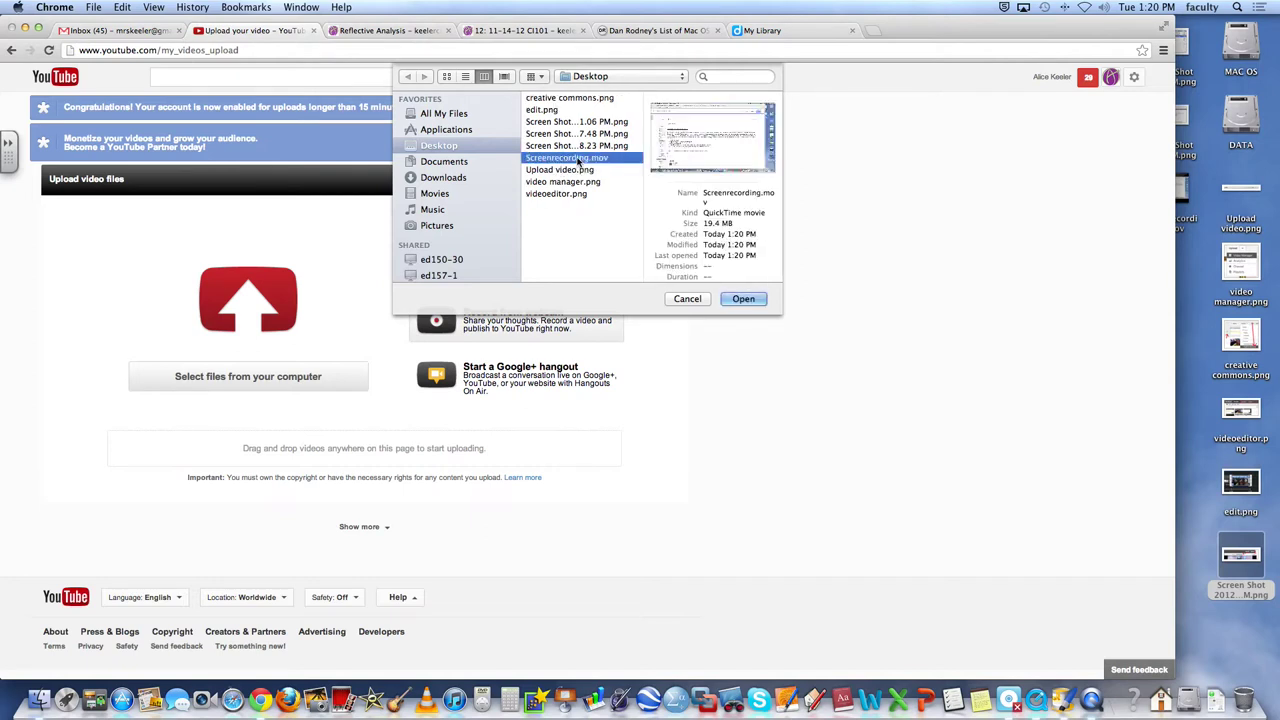
pyautogui.doubleClick(578, 160)
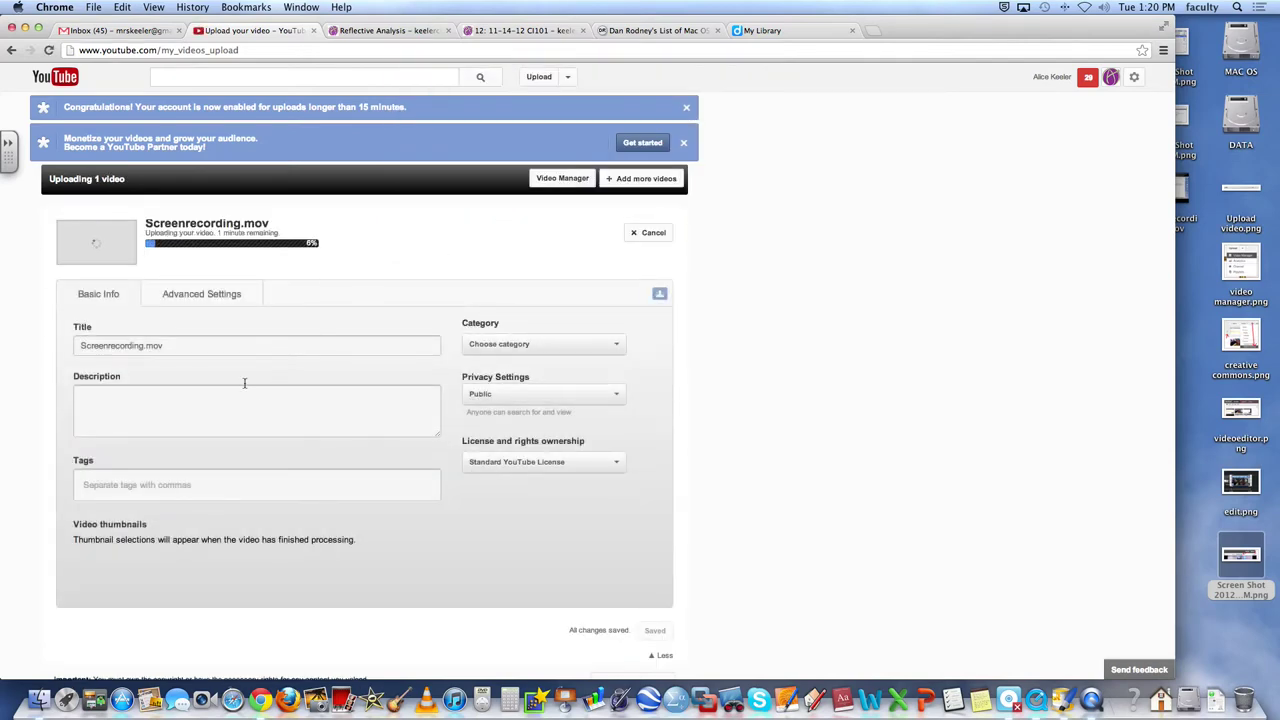
# Step: Replace the video's title with 'CI101 screenrecording video'
pyautogui.click(174, 347)
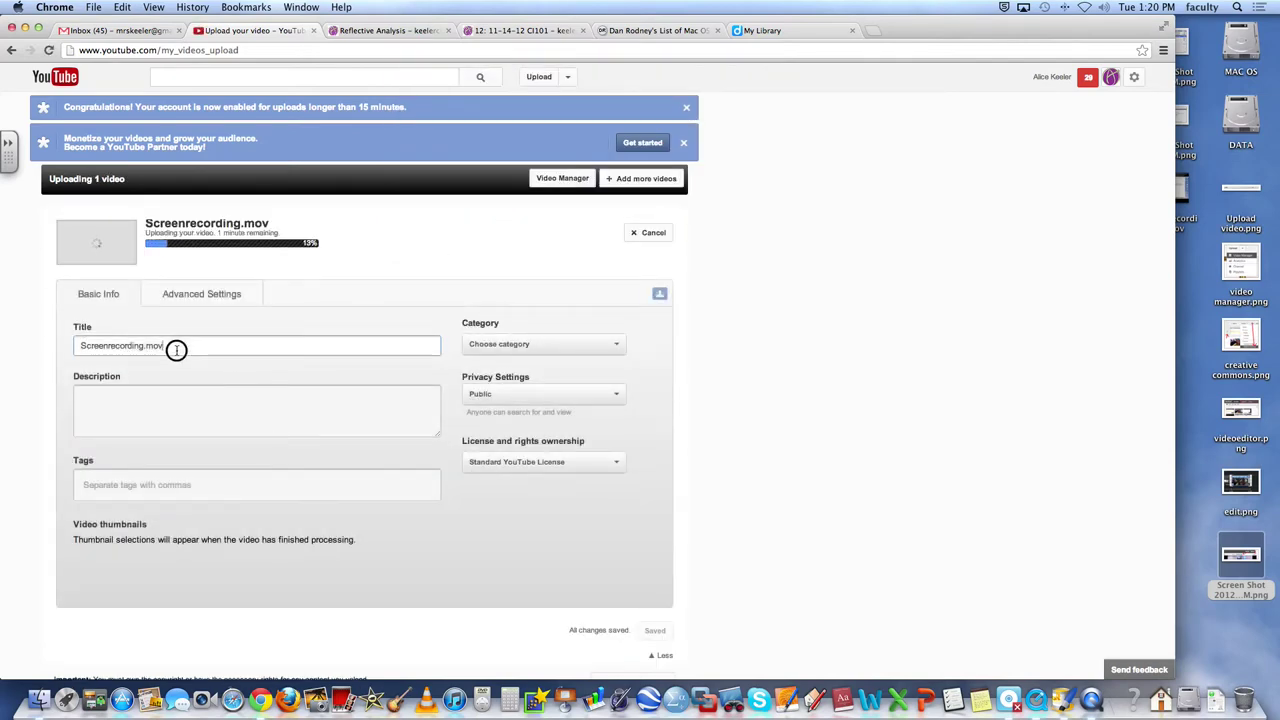
pyautogui.press('super+a')
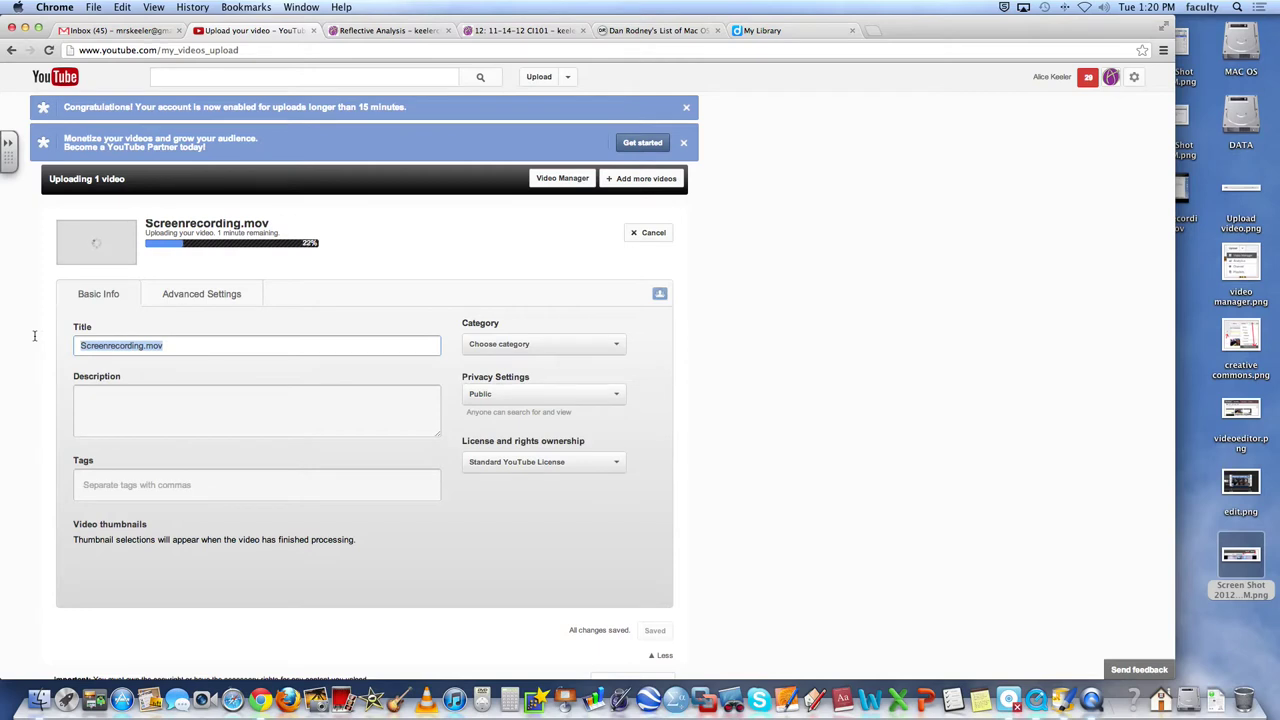
pyautogui.write('CI101 s')
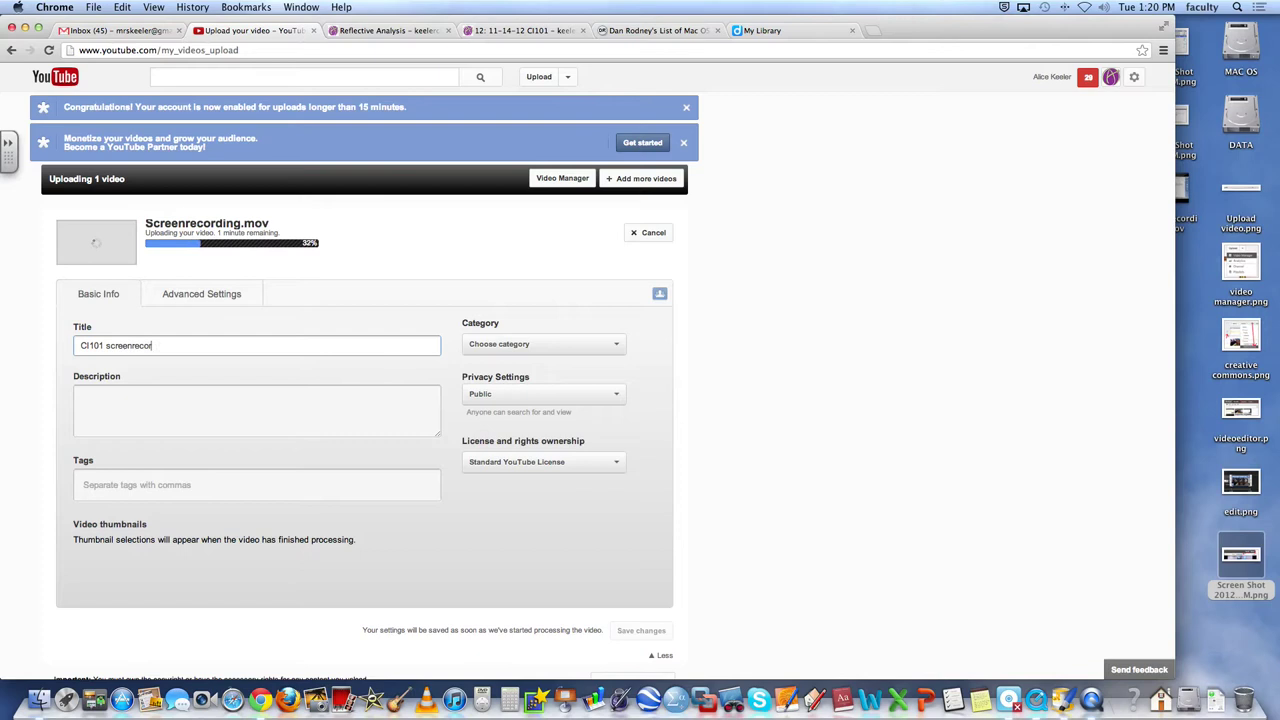
pyautogui.write('creenrecording')
pyautogui.press('BackSpace')
pyautogui.press('BackSpace')
pyautogui.write('ideo')
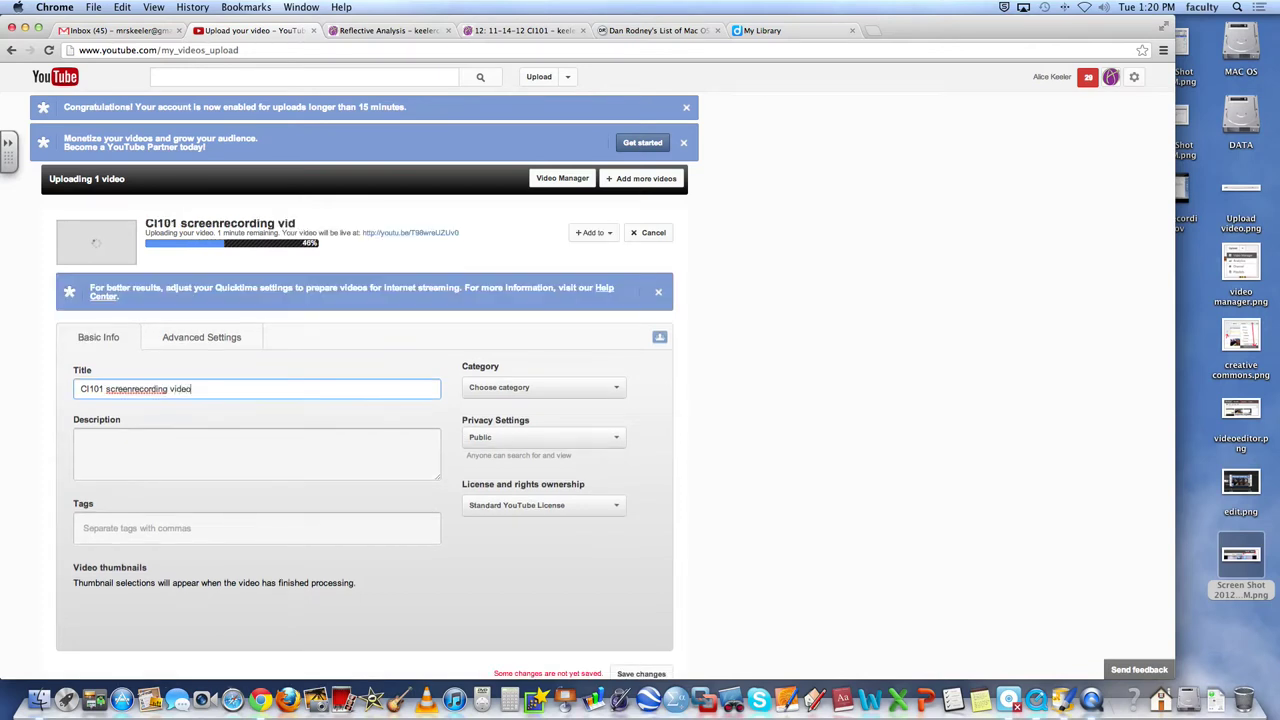
pyautogui.press('Tab')
# Step: Enter the description 'This is my part one of the video project'
pyautogui.write('This is my ')
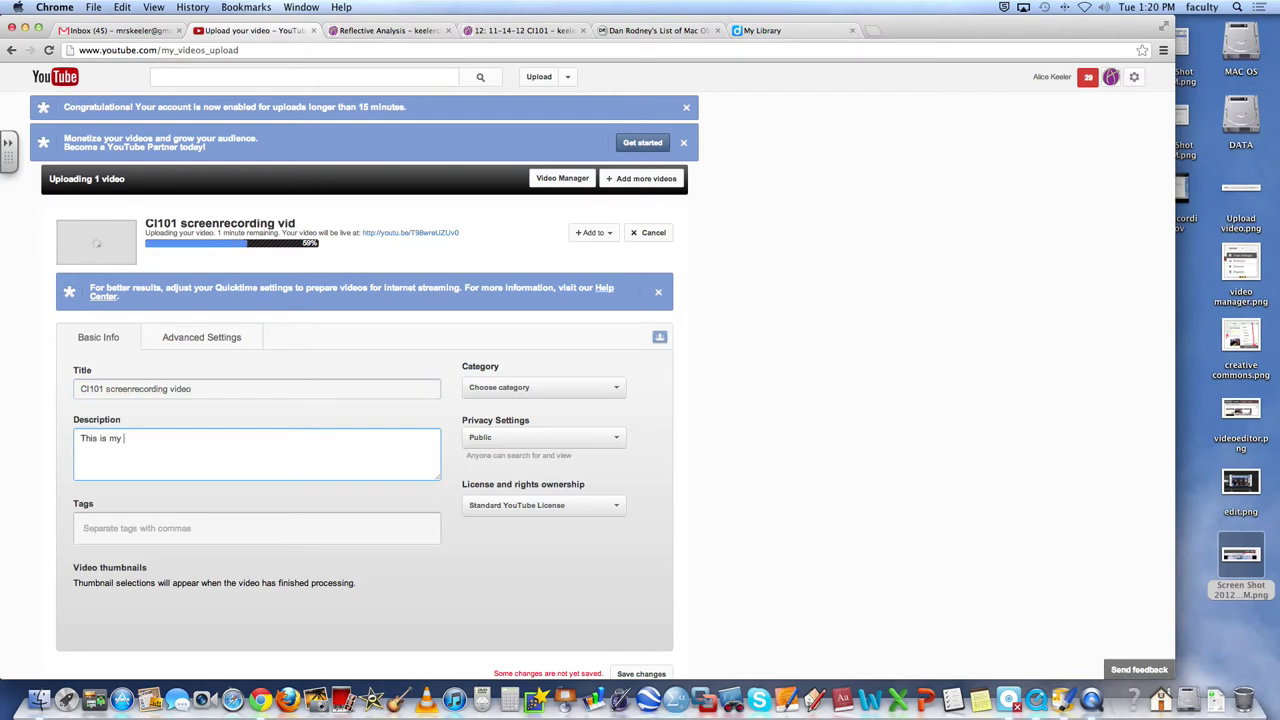
pyautogui.write('part one of hte')
pyautogui.press('BackSpace')
pyautogui.press('BackSpace')
pyautogui.press('BackSpace')
pyautogui.write('the video projec')
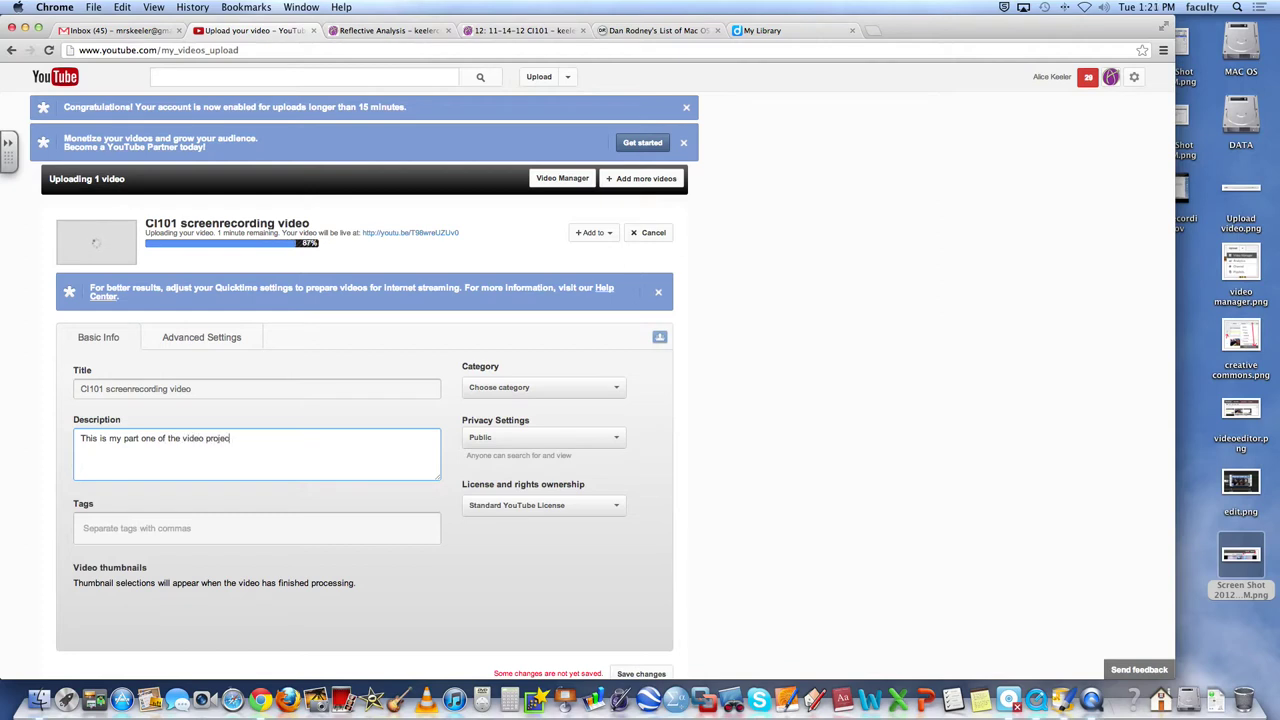
pyautogui.write('t')
pyautogui.click(96, 506)
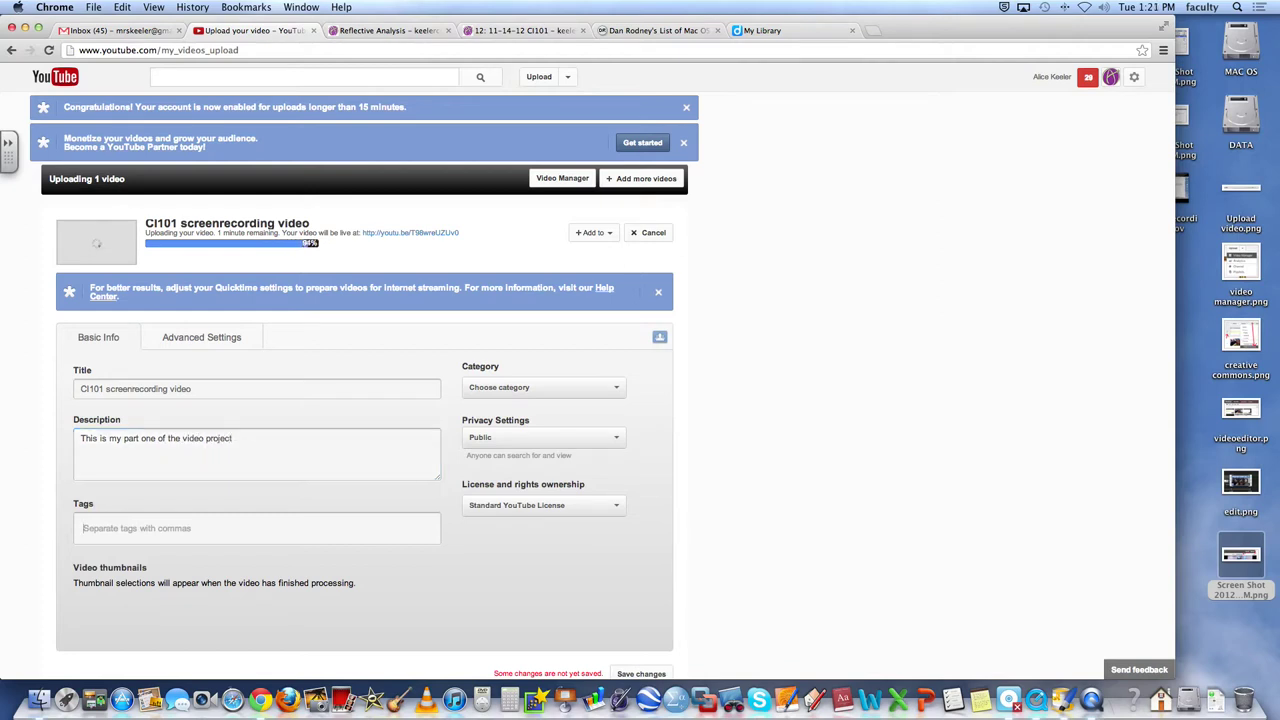
pyautogui.write('video')
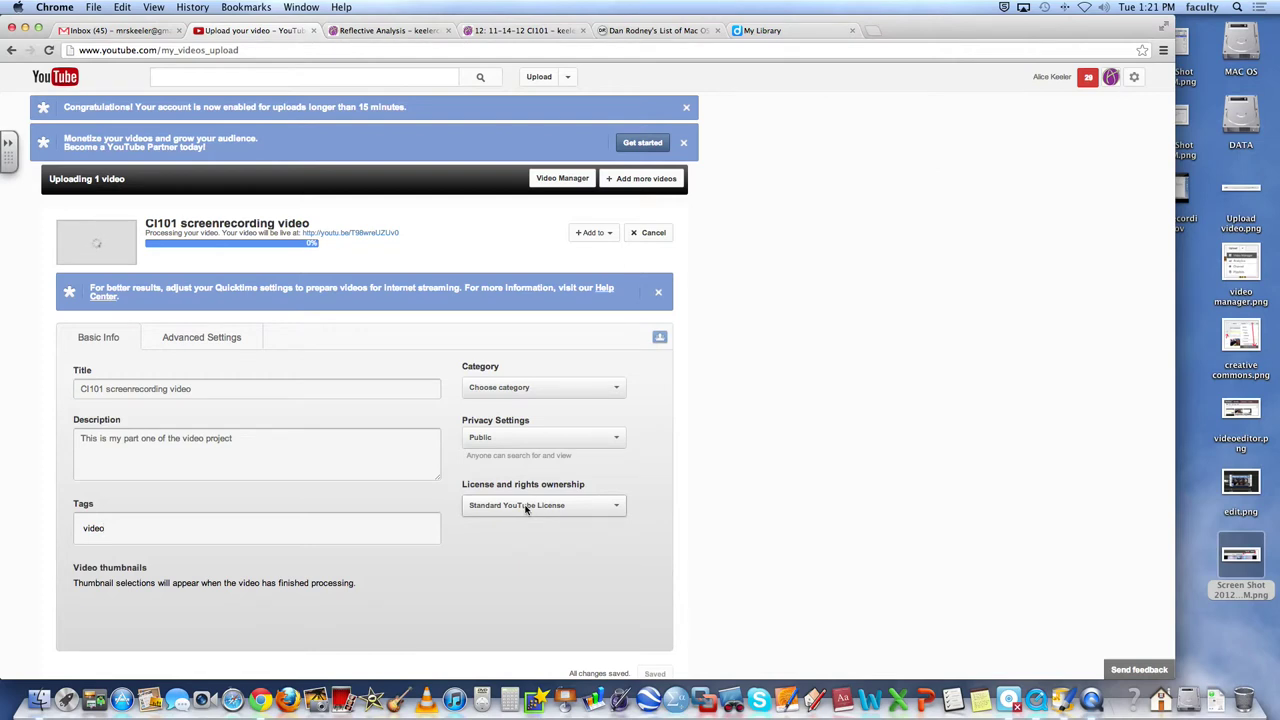
# Step: License the uploading screen-recording video under Creative Commons – Attribution
pyautogui.click(526, 506)
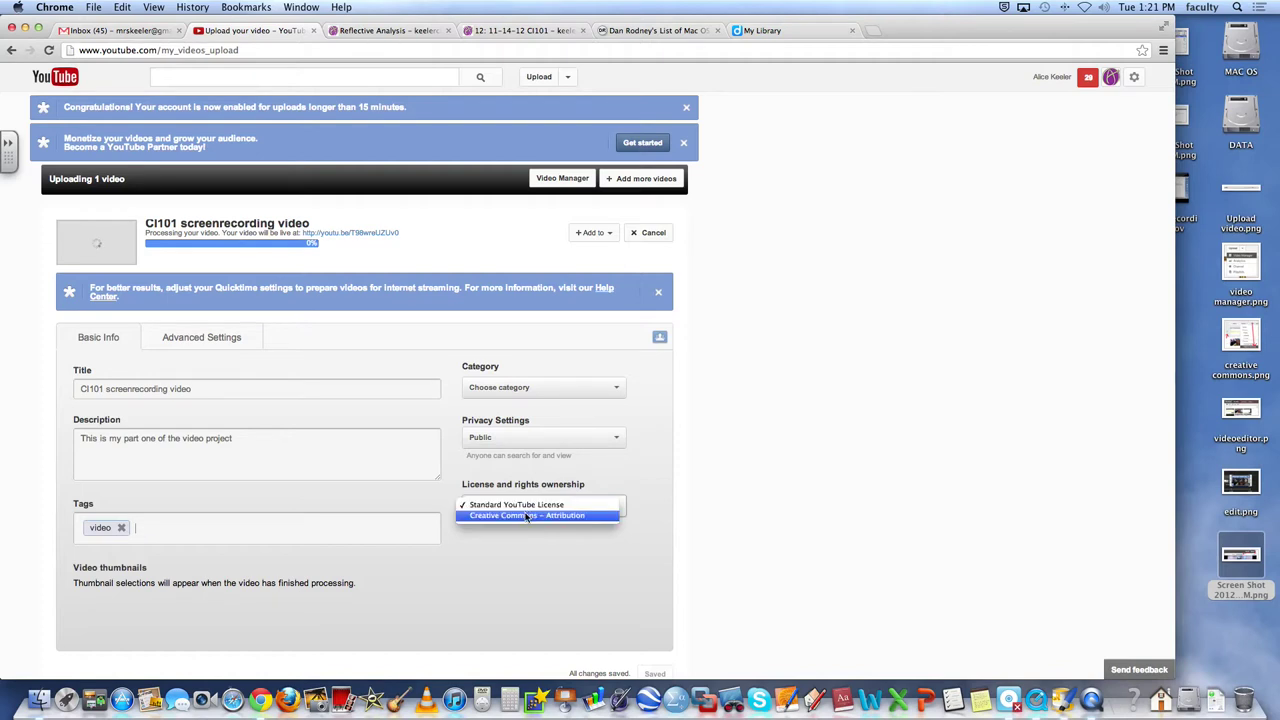
pyautogui.click(526, 515)
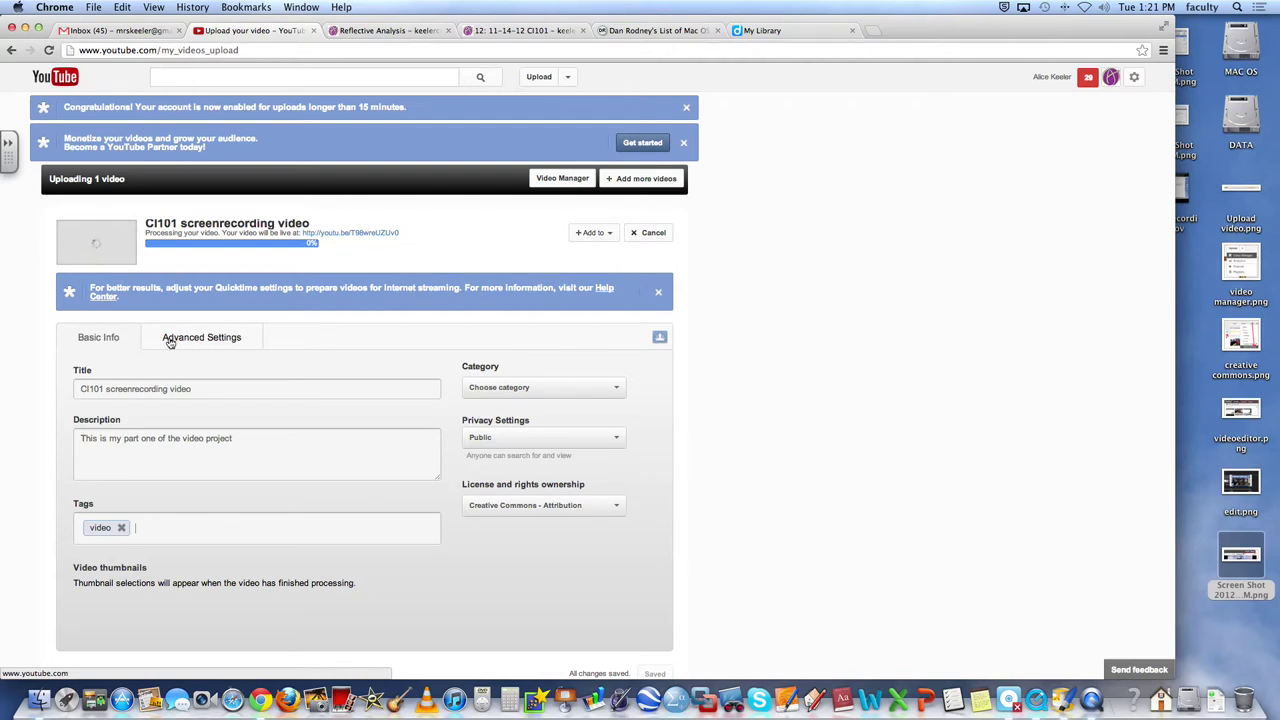
# Step: In Advanced Settings, turn off comments, ratings and video responses, and certify never aired on U.S. television
pyautogui.click(170, 342)
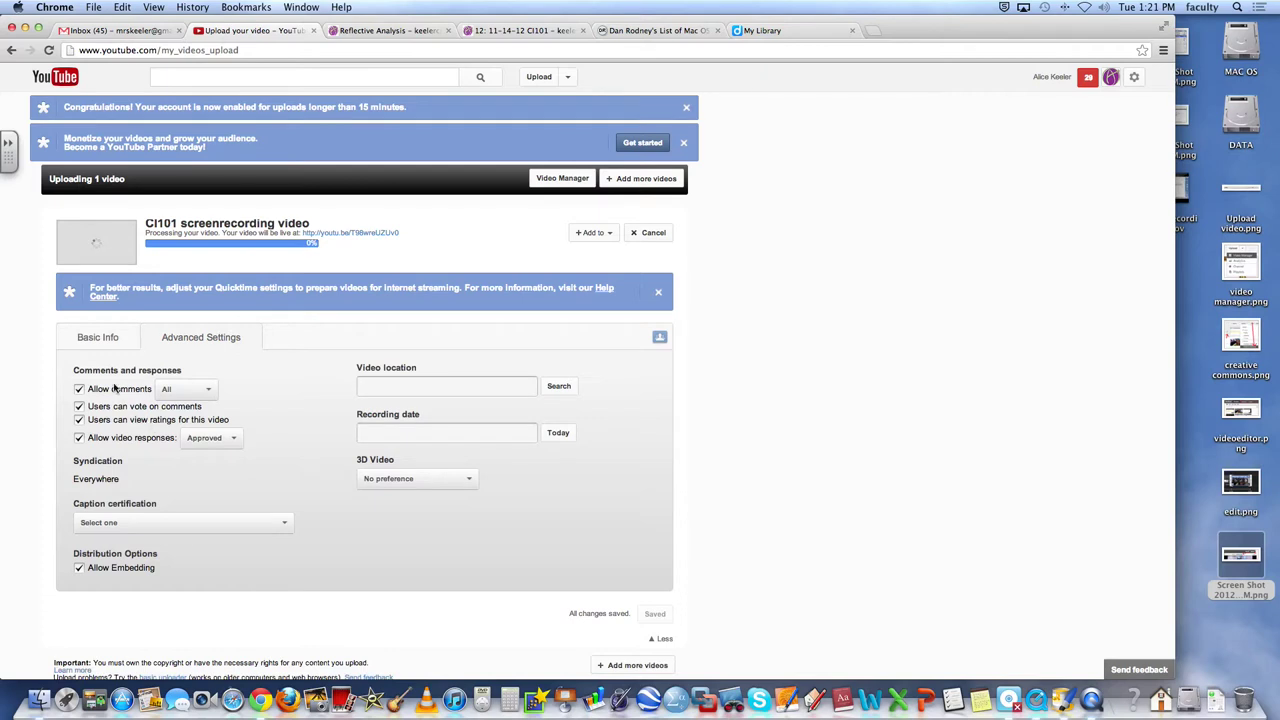
pyautogui.click(79, 389)
pyautogui.click(79, 419)
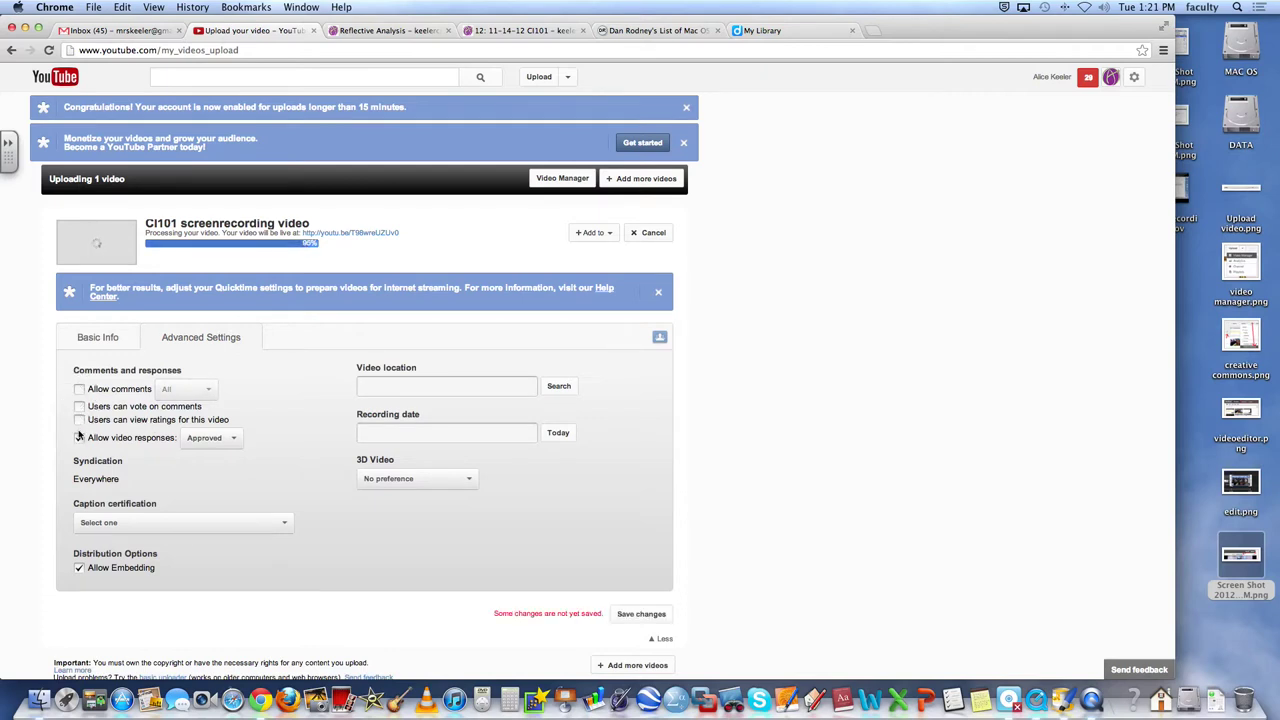
pyautogui.click(79, 437)
pyautogui.click(205, 521)
pyautogui.click(228, 533)
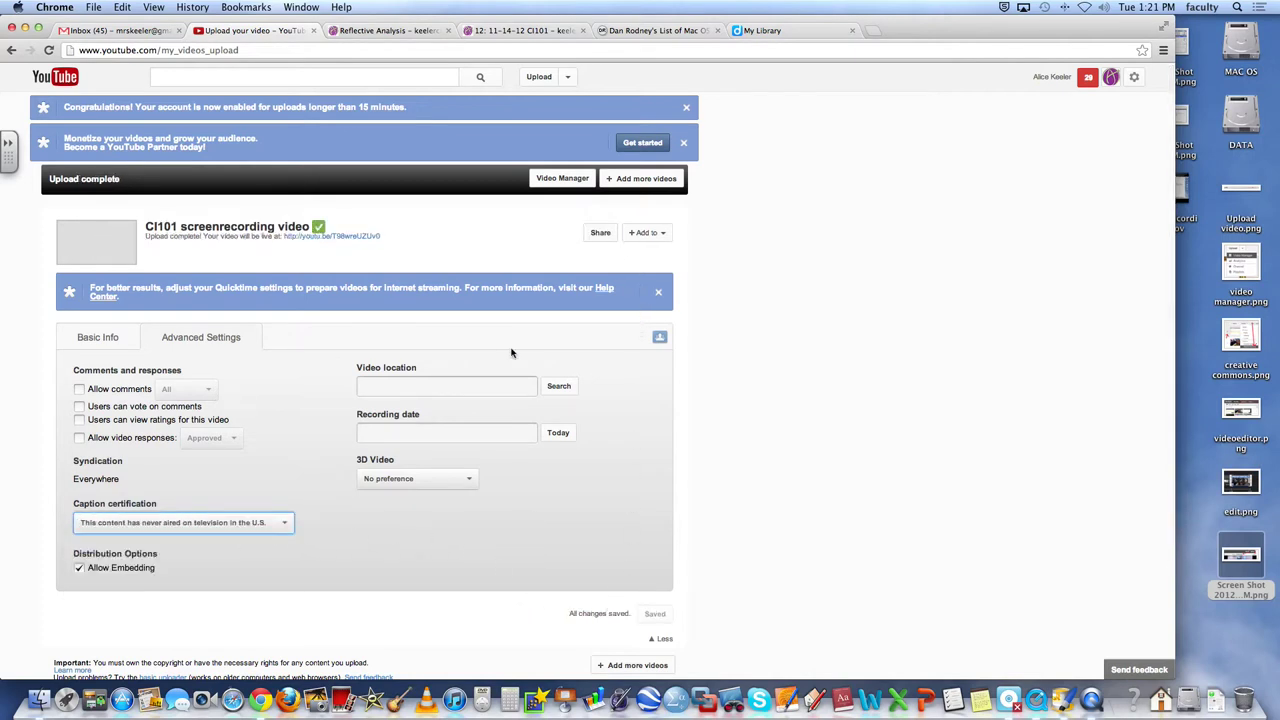
# Step: Start a new upload in a fresh tab
pyautogui.scroll(-1, 514, 351)
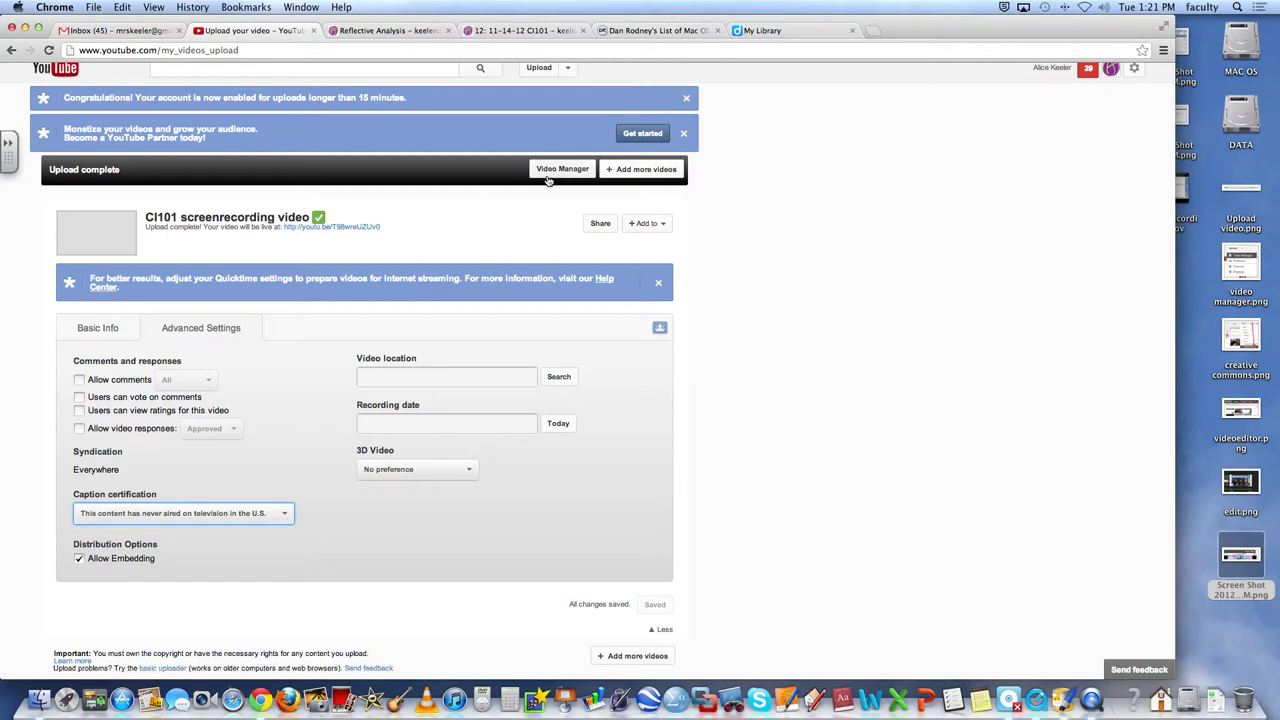
pyautogui.scroll(1, 549, 176)
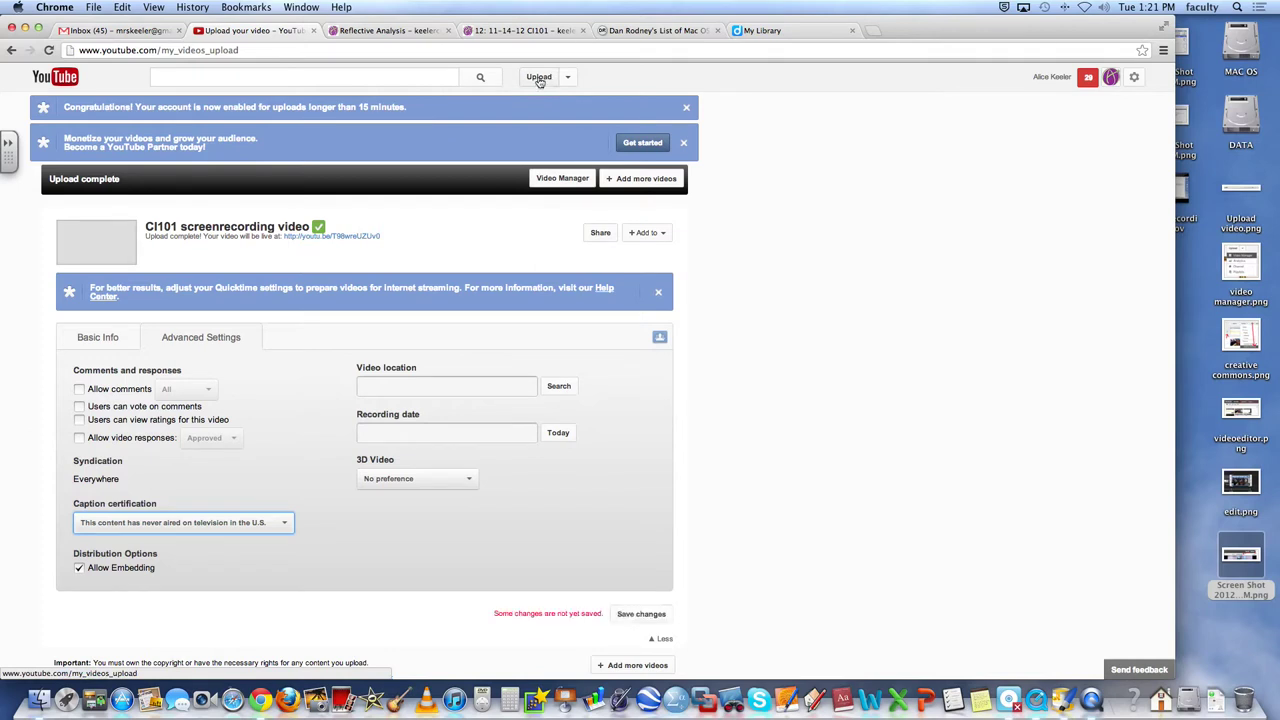
pyautogui.click(538, 78)
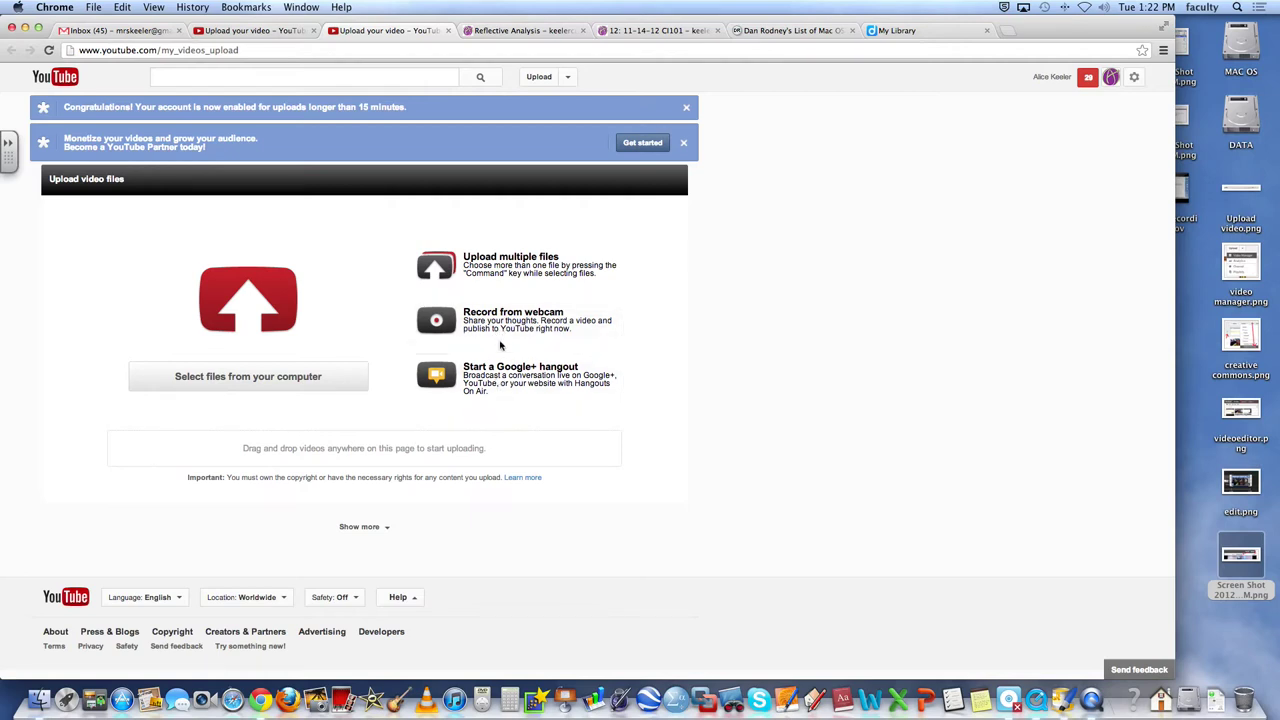
# Step: Allow camera access, record a roughly 10-second webcam clip, and send it for upload
pyautogui.click(501, 335)
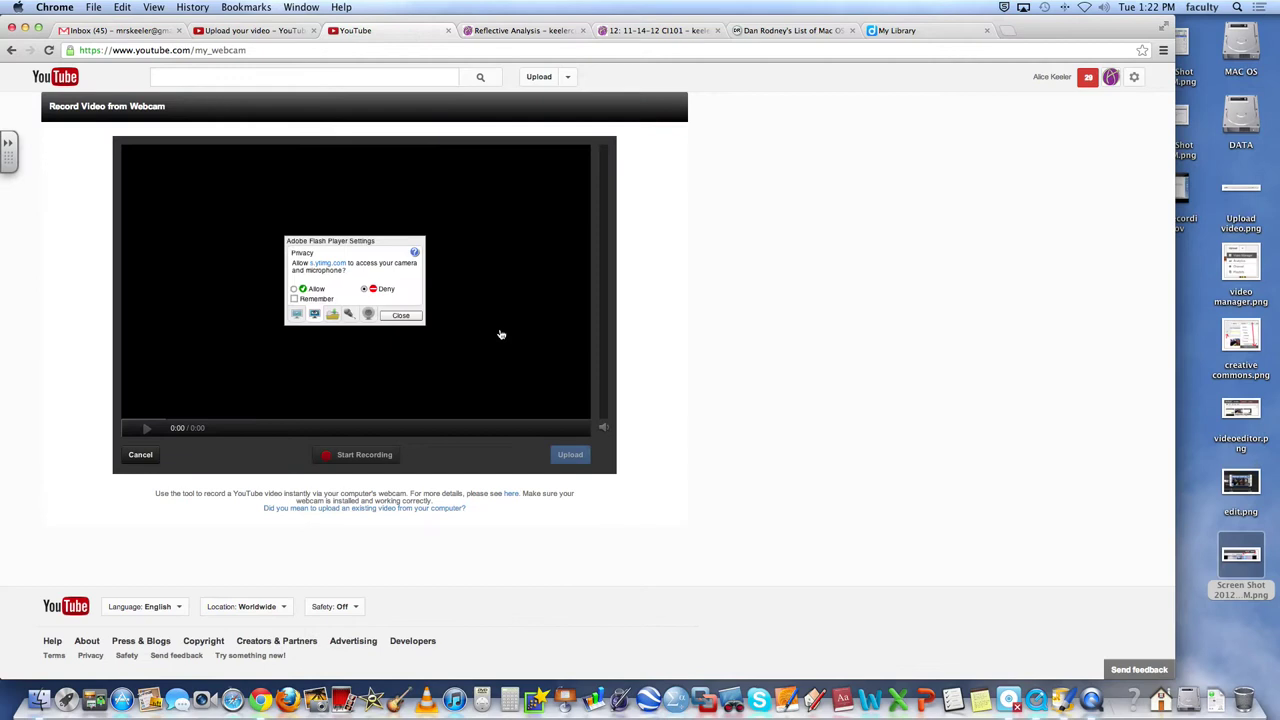
pyautogui.click(400, 316)
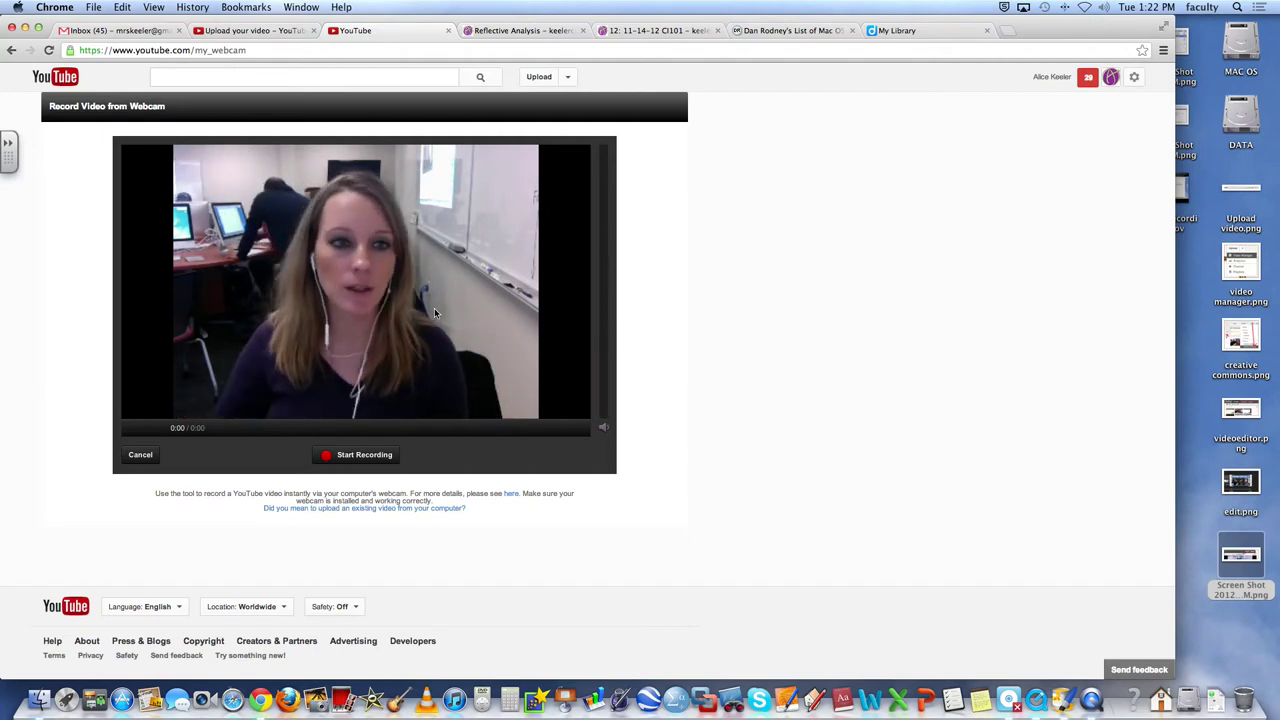
pyautogui.click(365, 458)
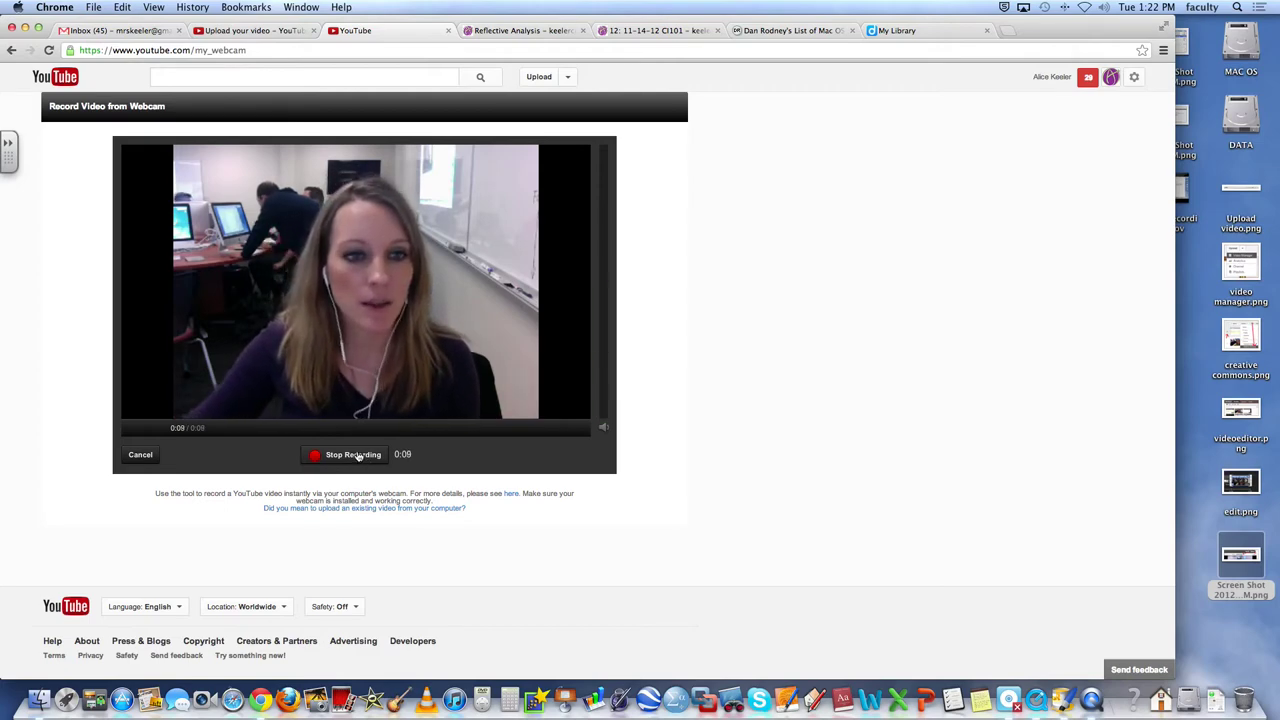
pyautogui.click(352, 455)
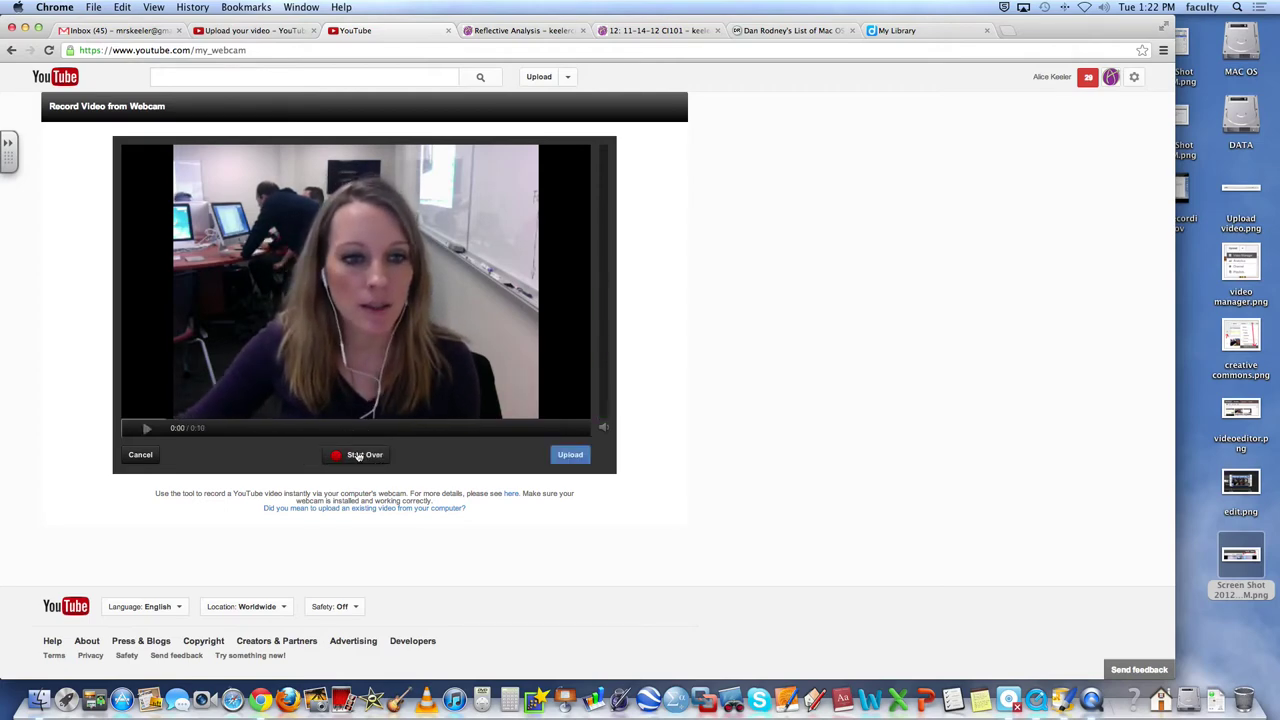
pyautogui.press('ctrl+super+Escape')
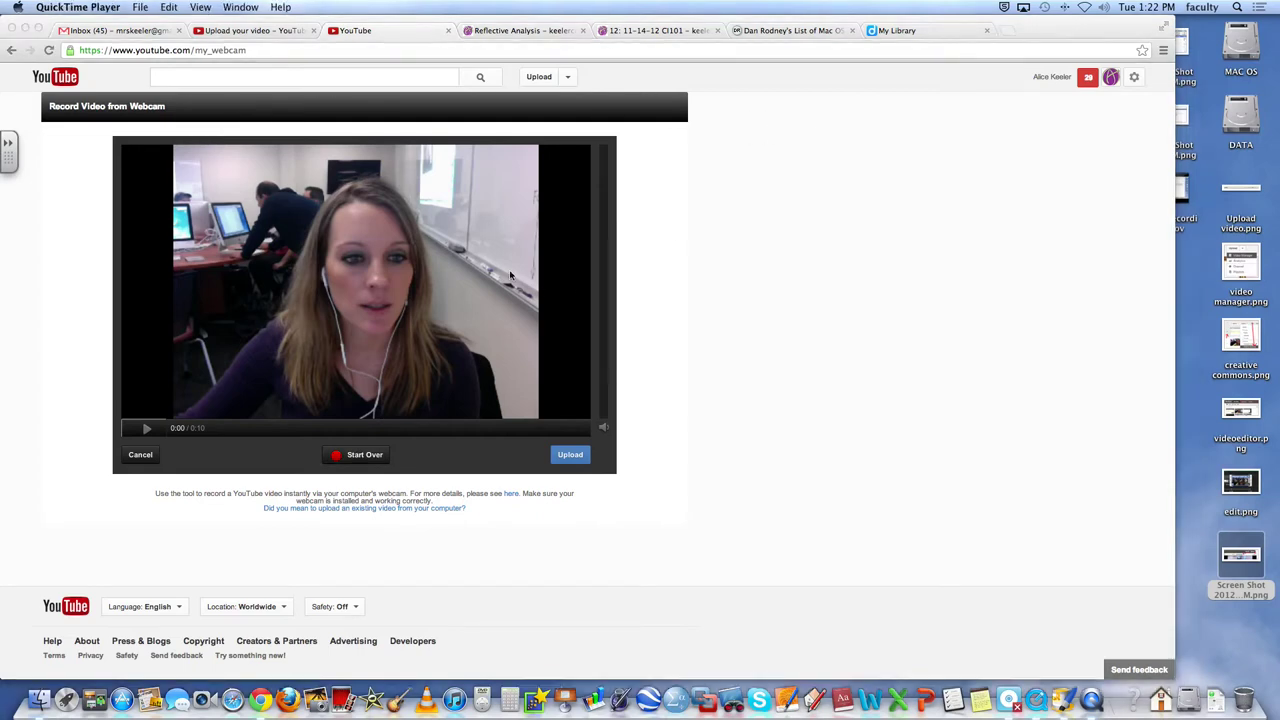
pyautogui.click(571, 450)
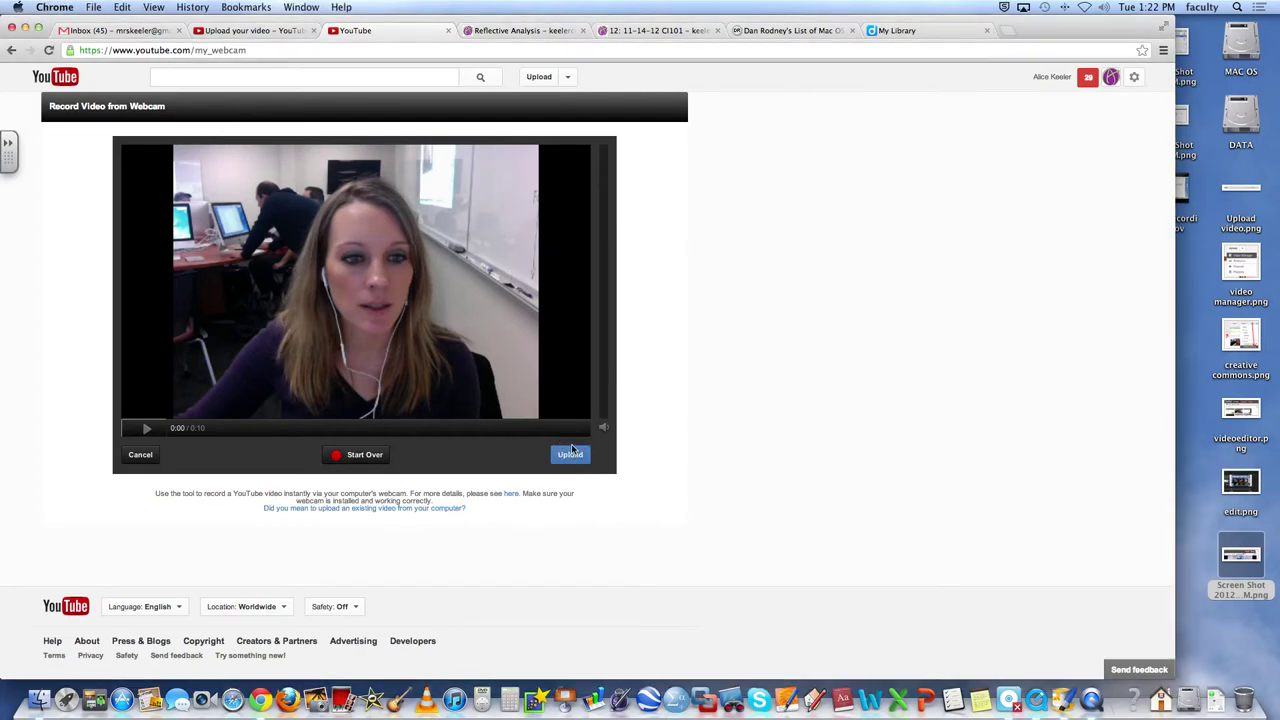
# Step: Title the webcam clip 'CI101 YouTube Webcam Video' and license it under Creative Commons – Attribution
pyautogui.click(572, 452)
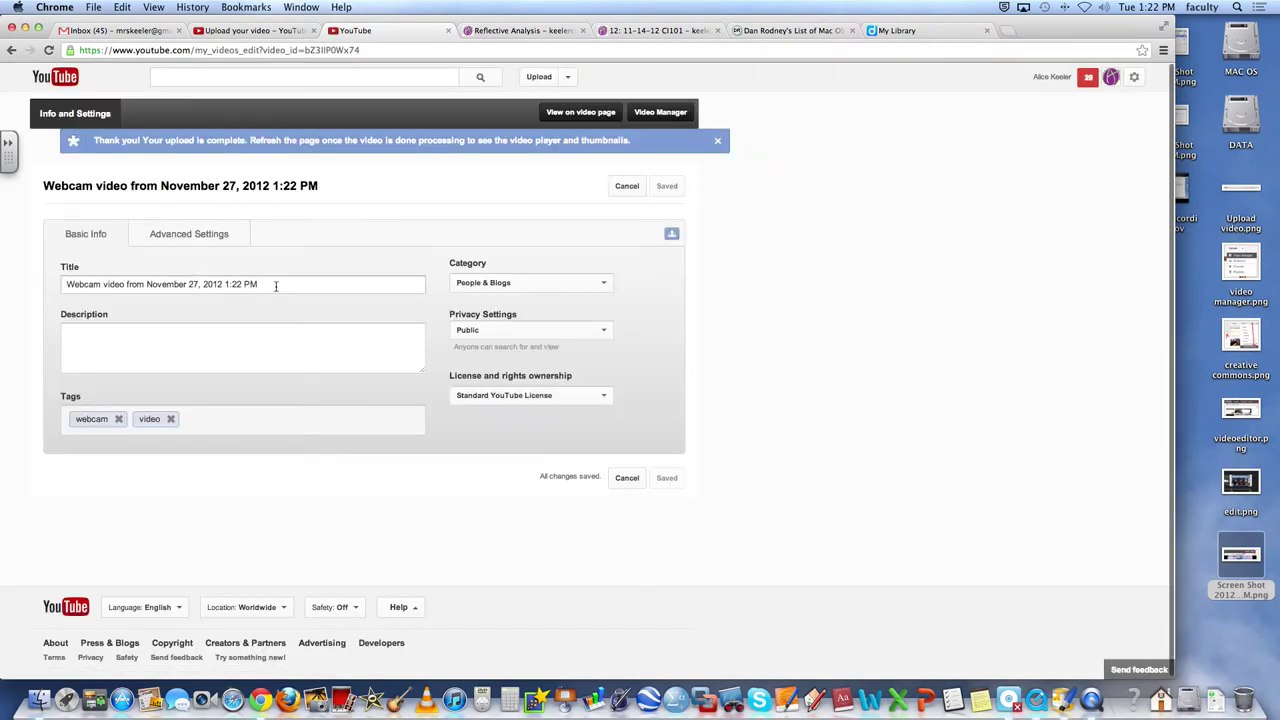
pyautogui.moveTo(276, 286); pyautogui.dragTo(117, 257)
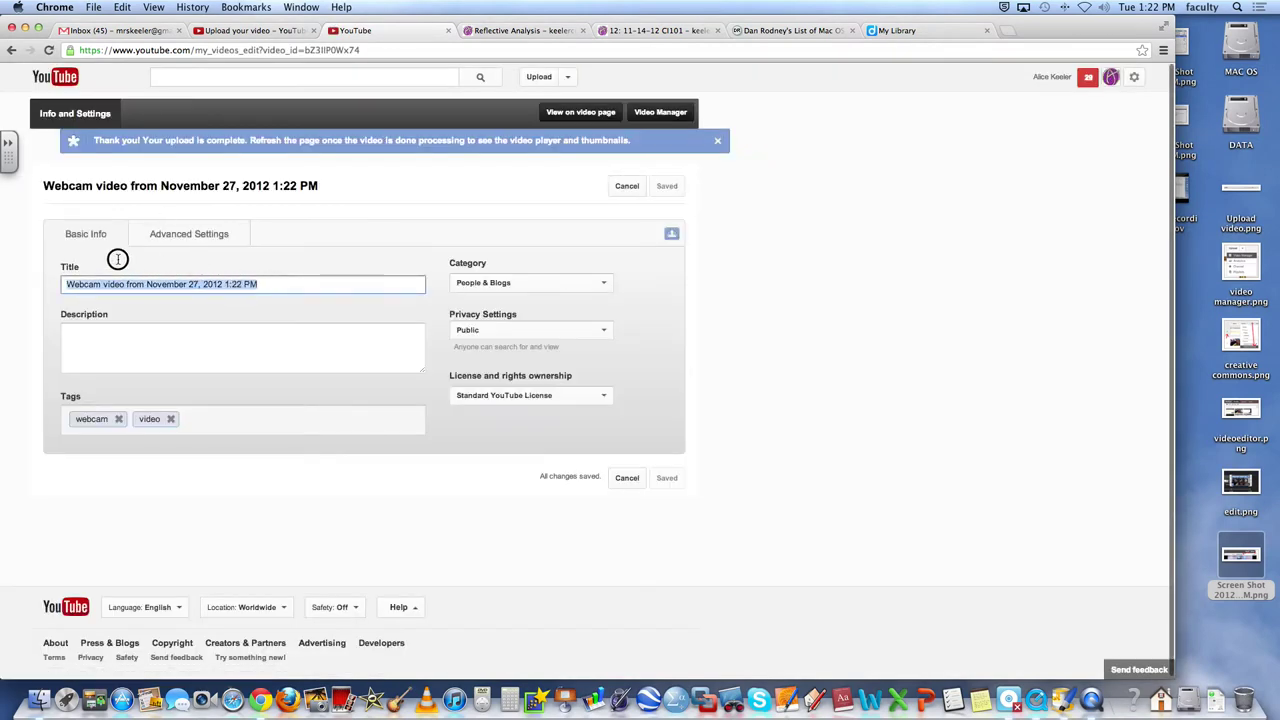
pyautogui.write('CI1')
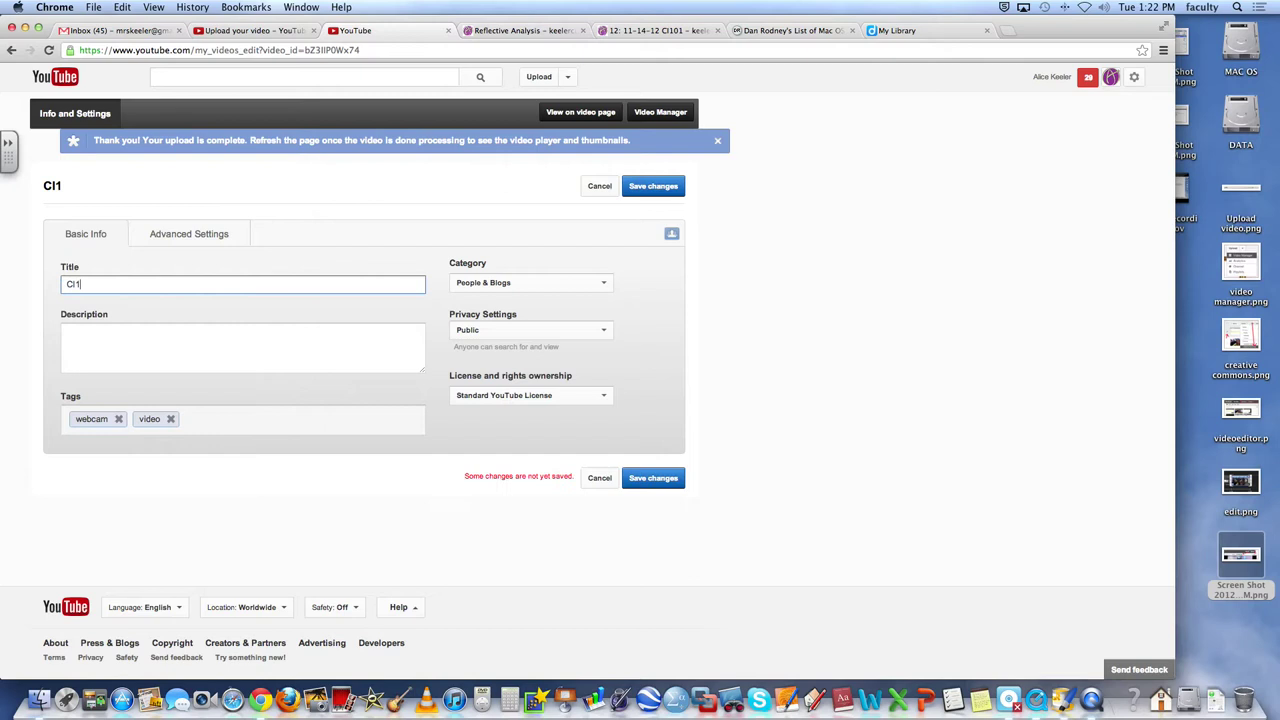
pyautogui.write('01 YouTube We')
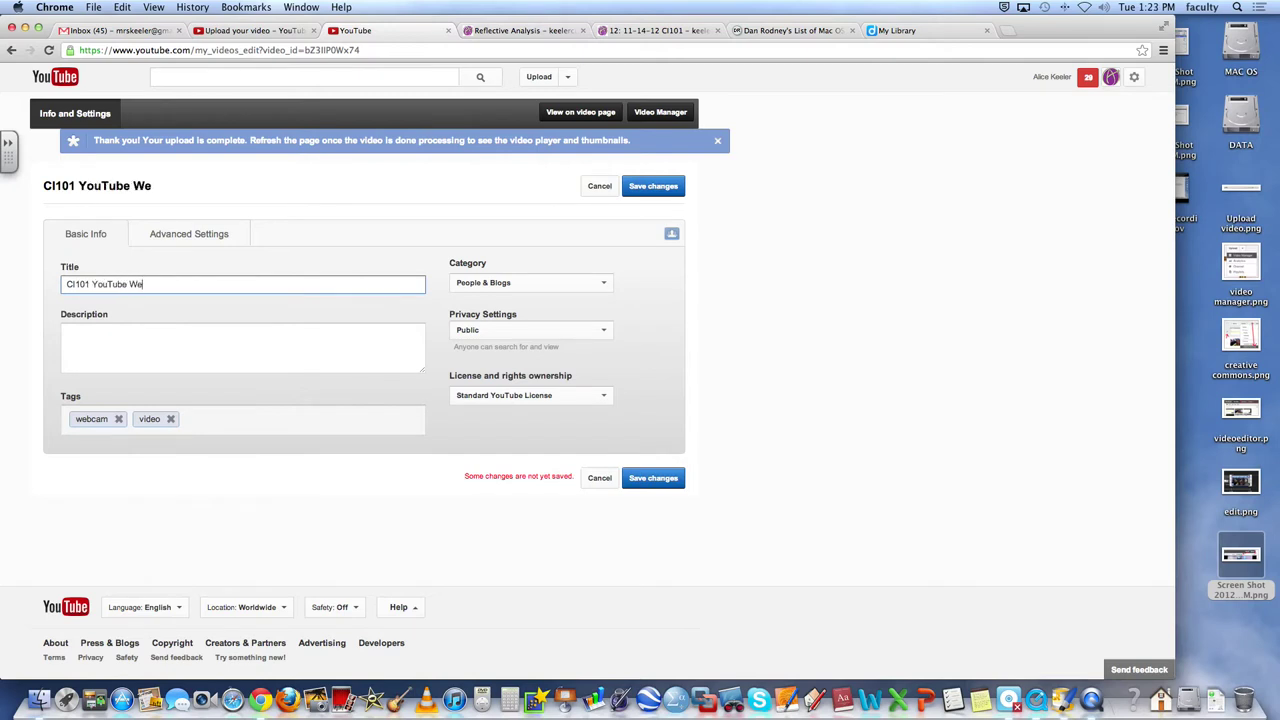
pyautogui.write('cam')
pyautogui.press('BackSpace')
pyautogui.write('m Video')
pyautogui.click(503, 398)
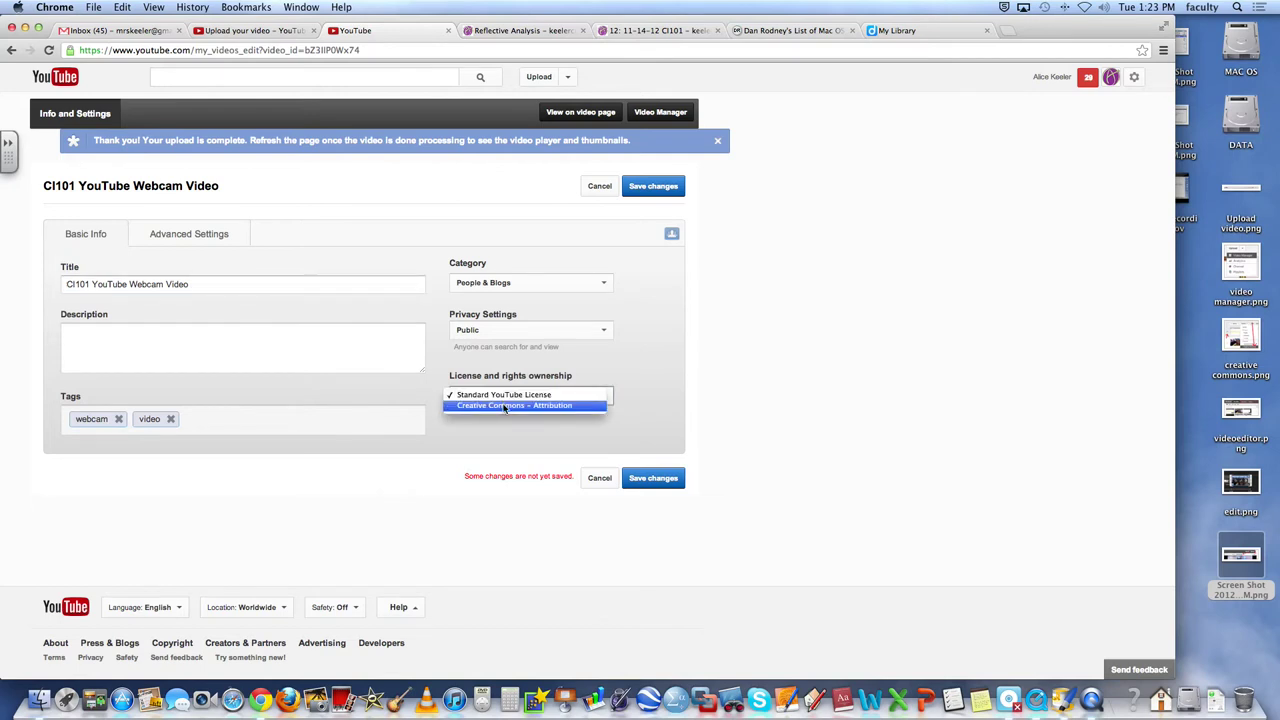
pyautogui.click(505, 406)
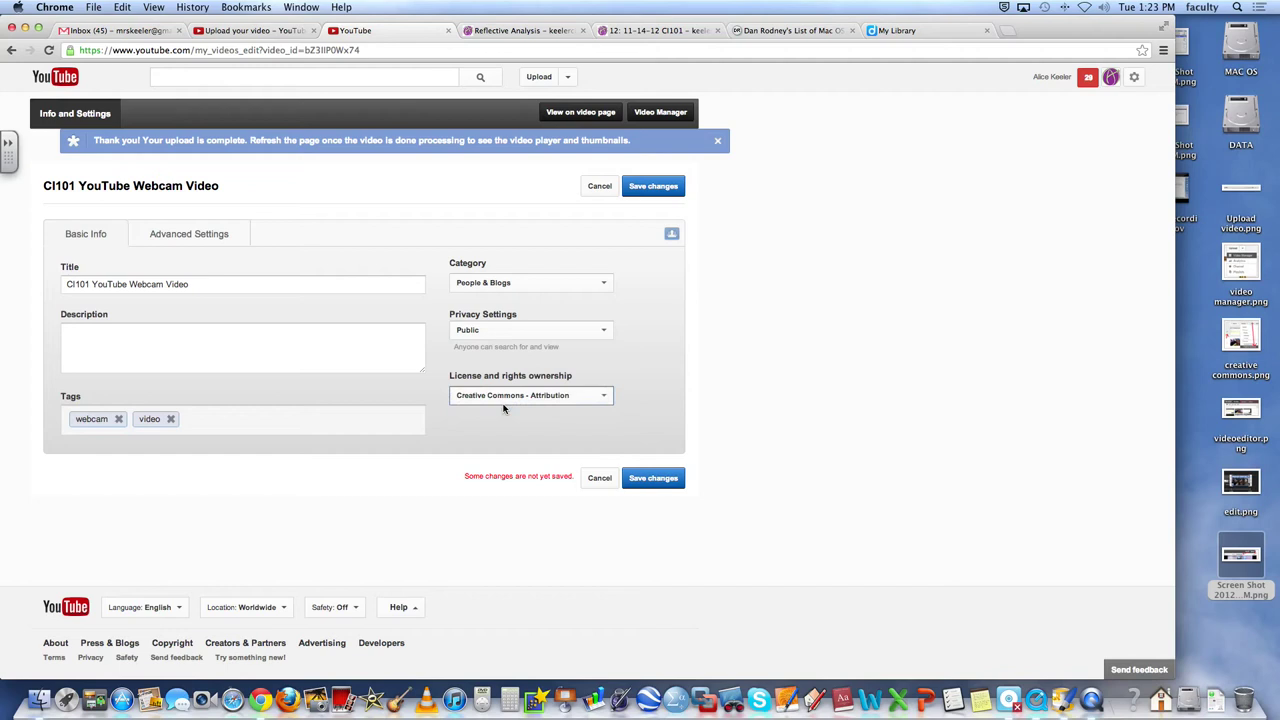
# Step: In the webcam video's Advanced Settings, turn off comments, comment voting, ratings and video responses
pyautogui.click(173, 234)
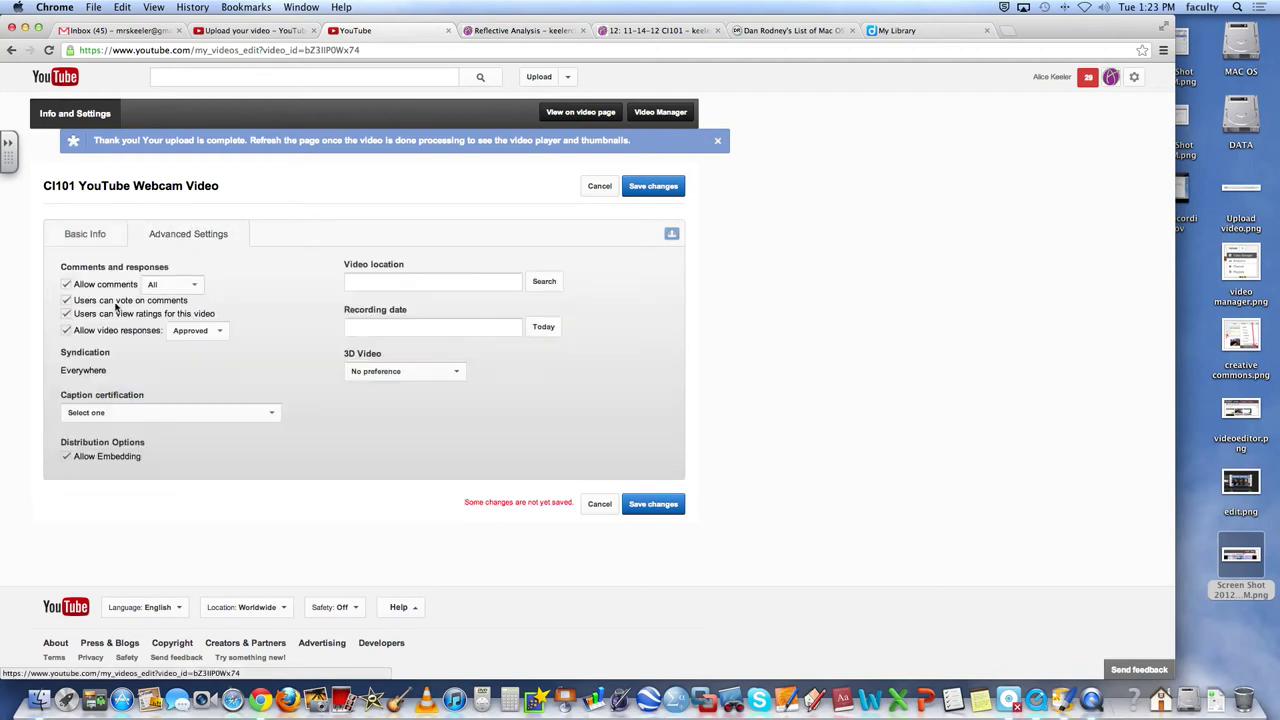
pyautogui.click(67, 285)
pyautogui.click(65, 300)
pyautogui.click(65, 313)
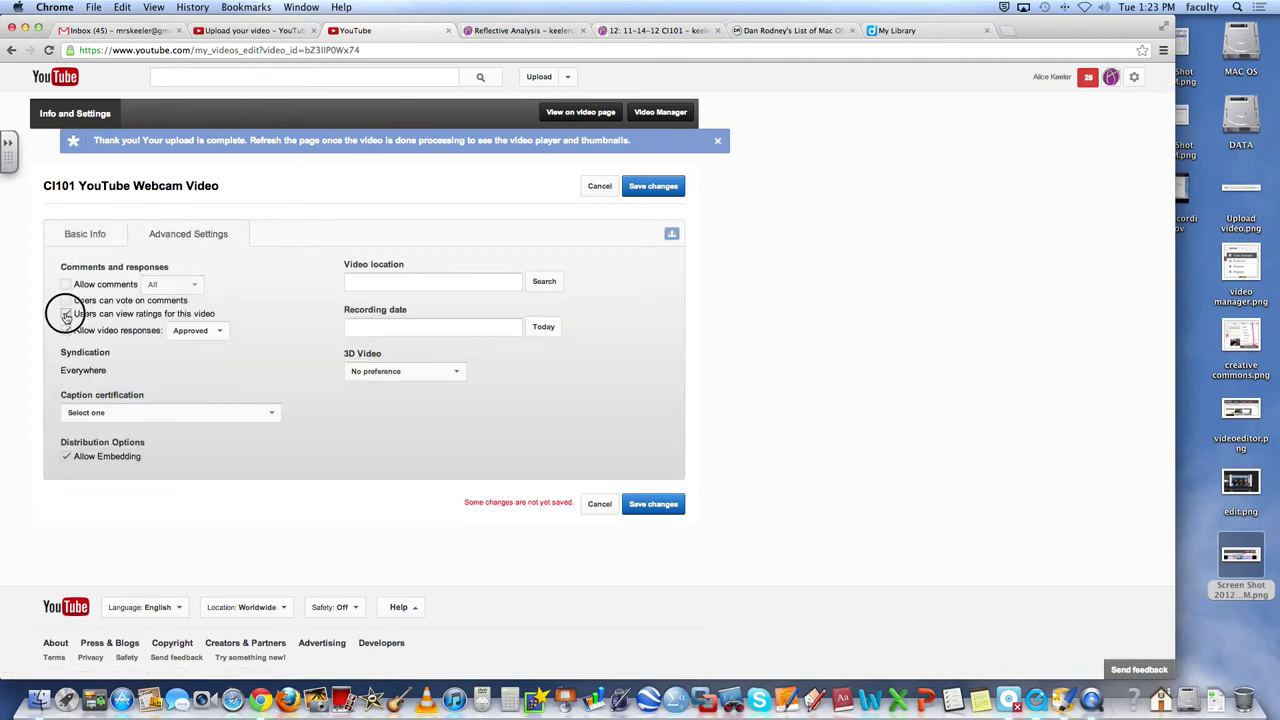
pyautogui.click(66, 330)
# Step: Certify the webcam video never aired on U.S. television, save, and show the account-pages list
pyautogui.click(271, 413)
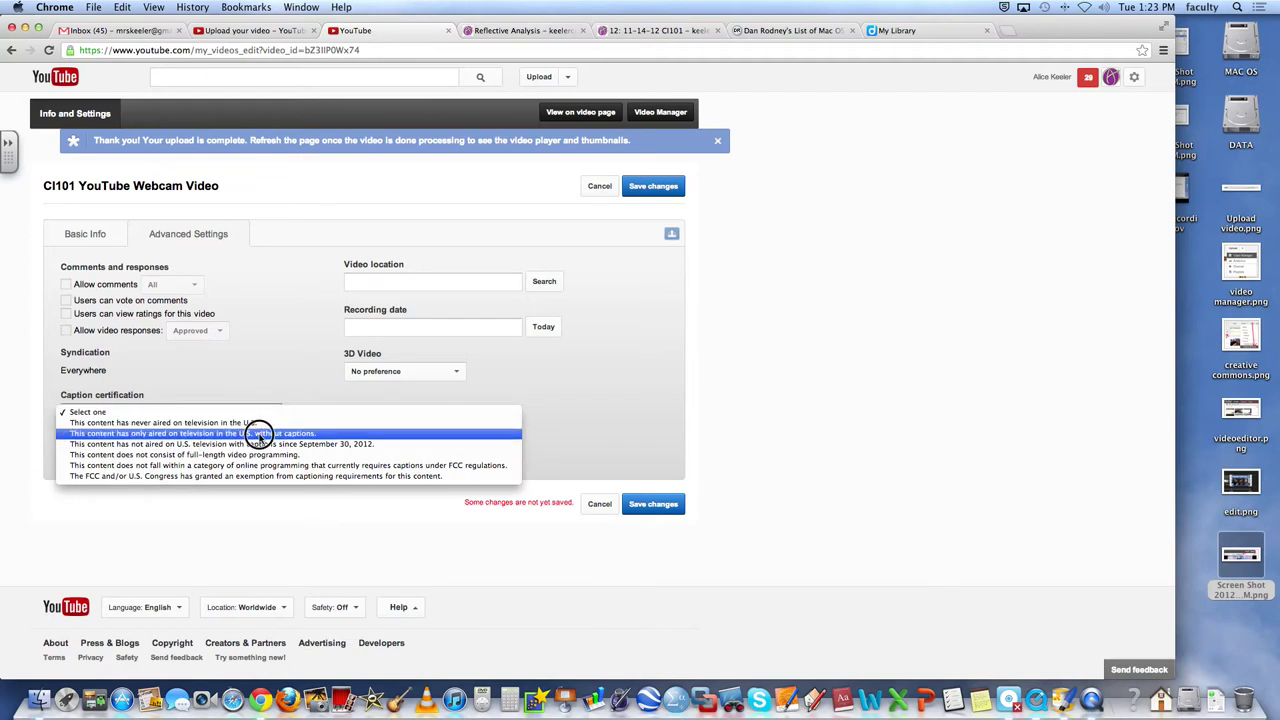
pyautogui.click(258, 424)
pyautogui.click(653, 504)
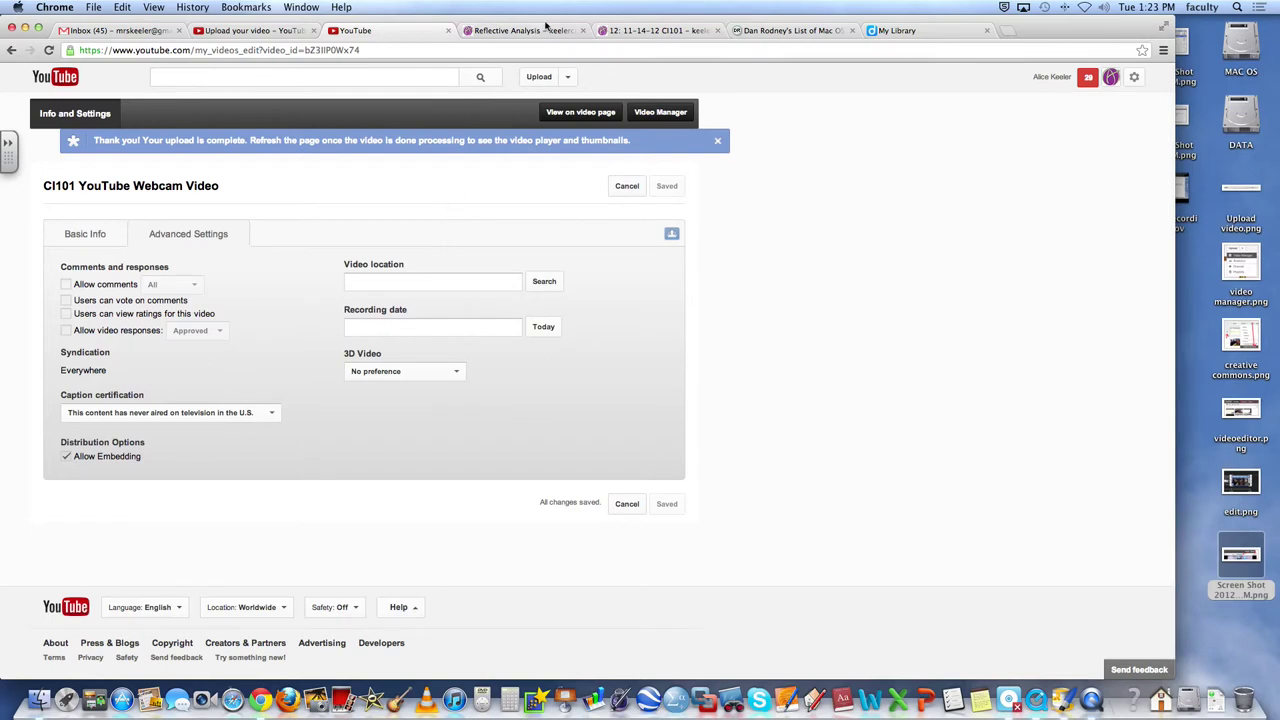
pyautogui.click(568, 80)
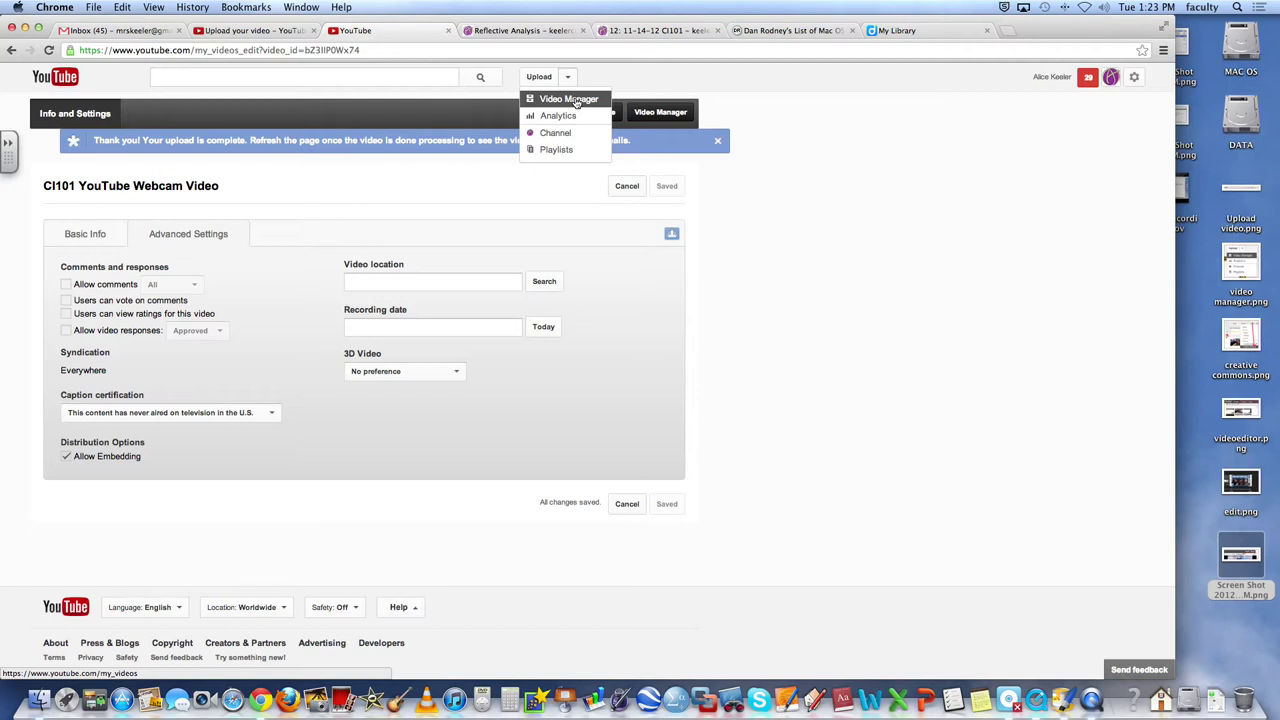
# Step: Go to the Video Manager to see both CI101 uploads at the top
pyautogui.click(570, 99)
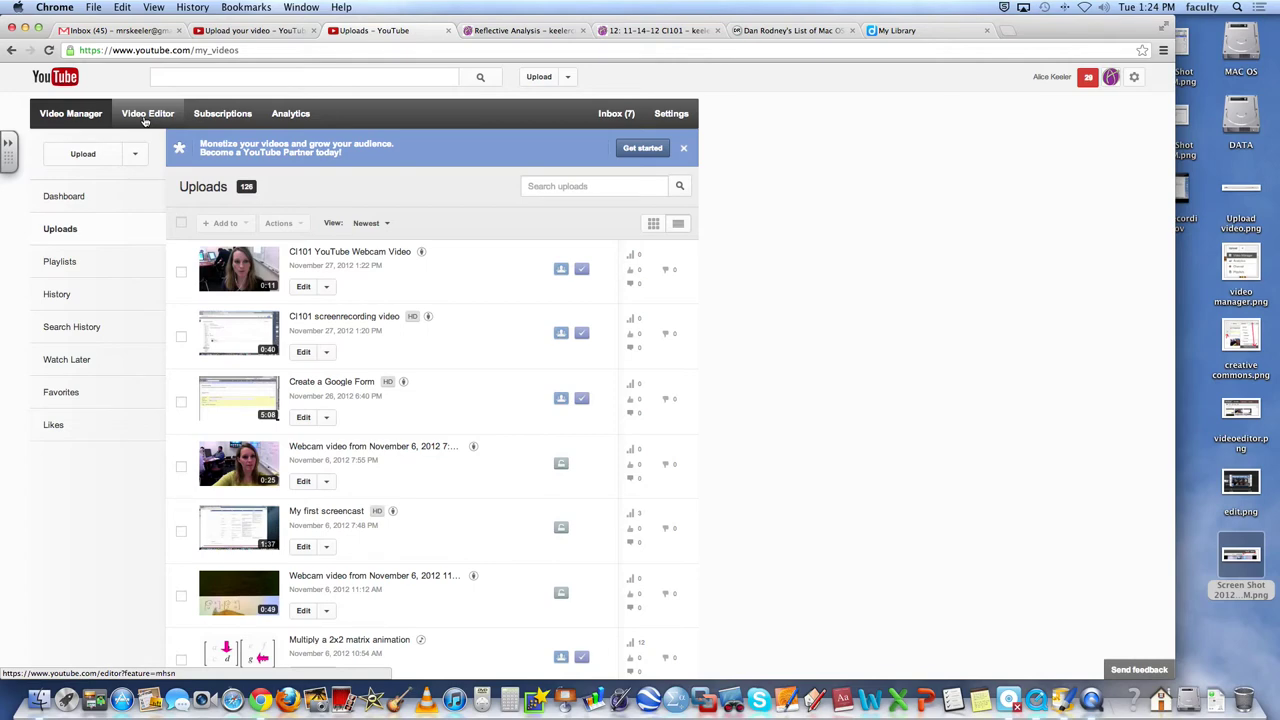
# Step: Open the Video Editor and remove all three leftover timeline clips, including My first screencast
pyautogui.click(146, 114)
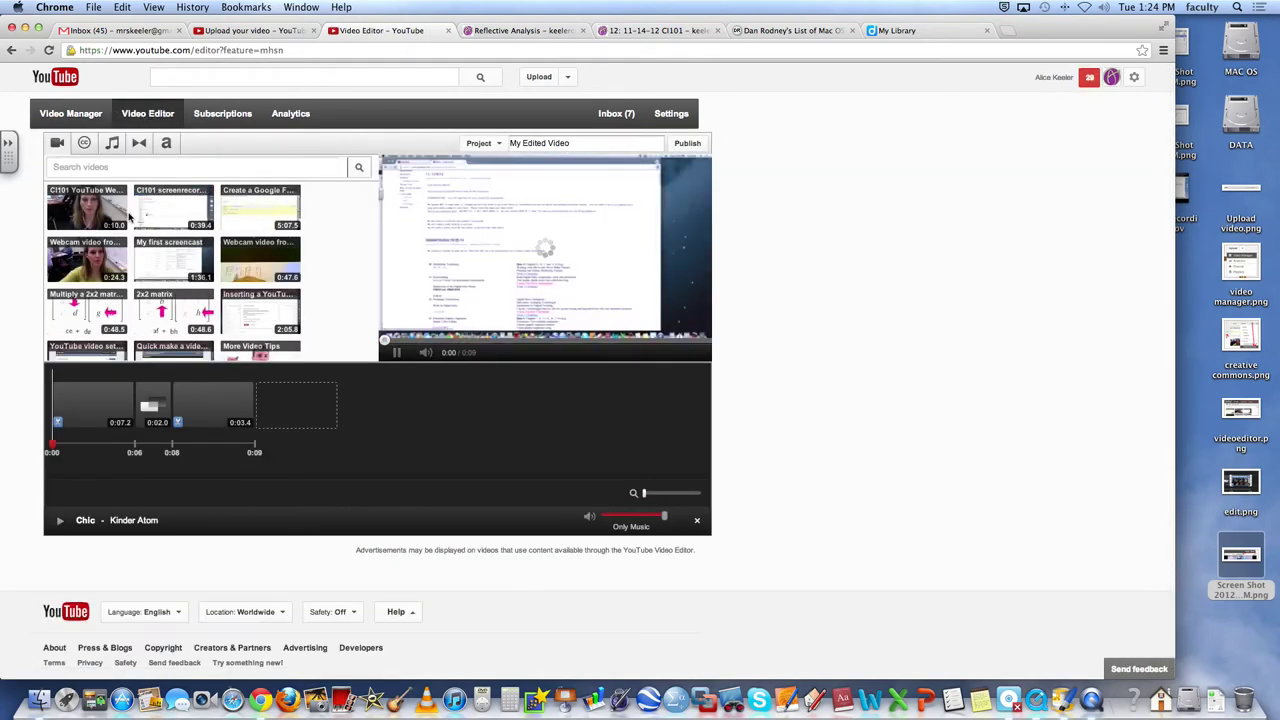
pyautogui.moveTo(198, 419)
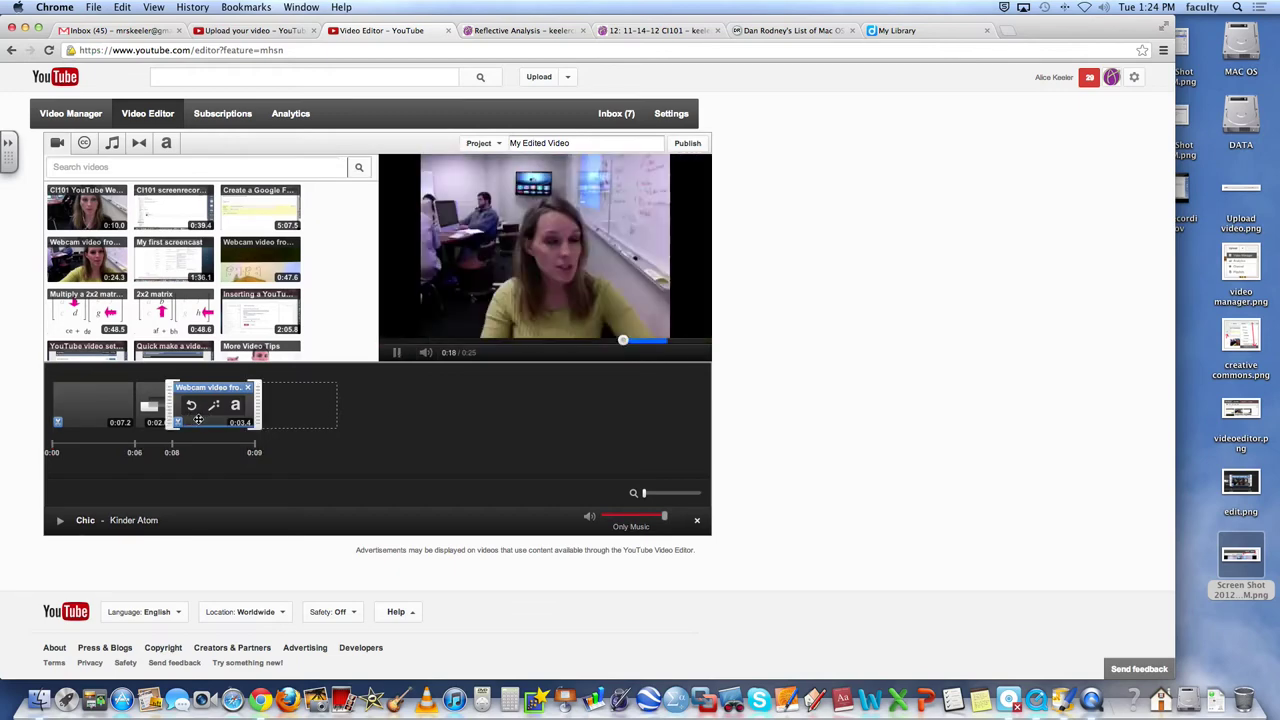
pyautogui.click(247, 387)
pyautogui.click(219, 387)
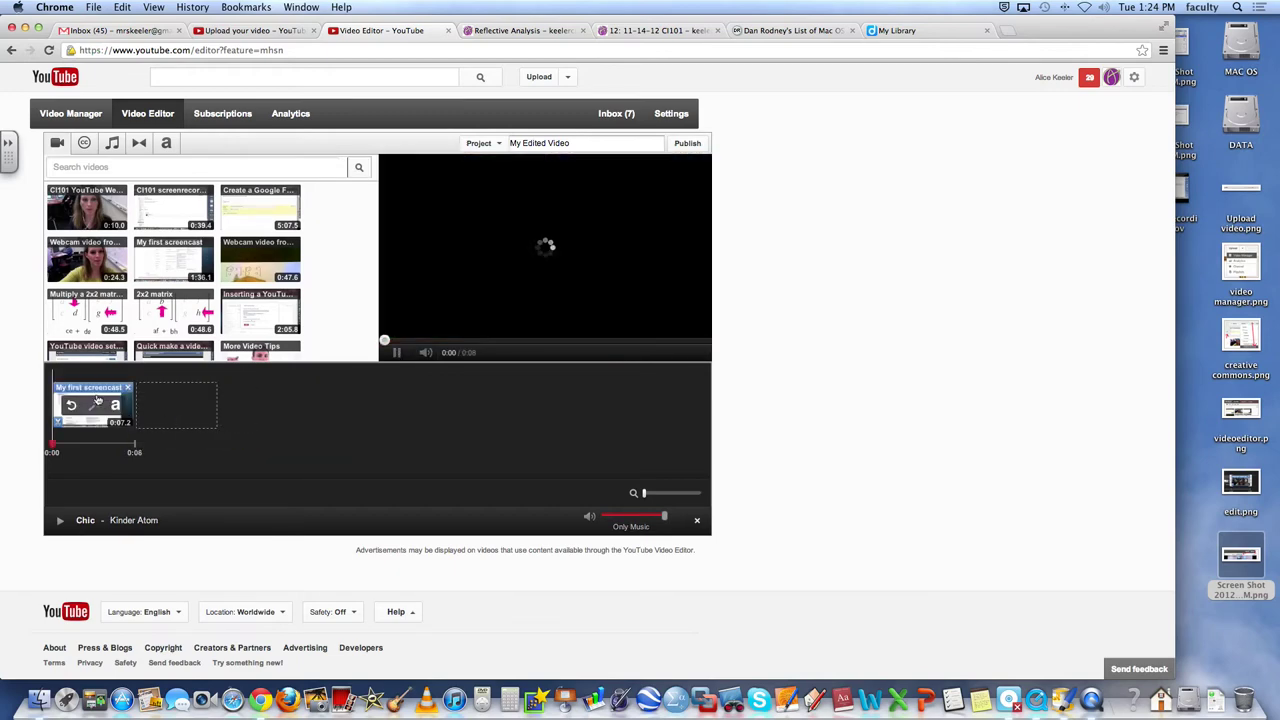
pyautogui.click(127, 387)
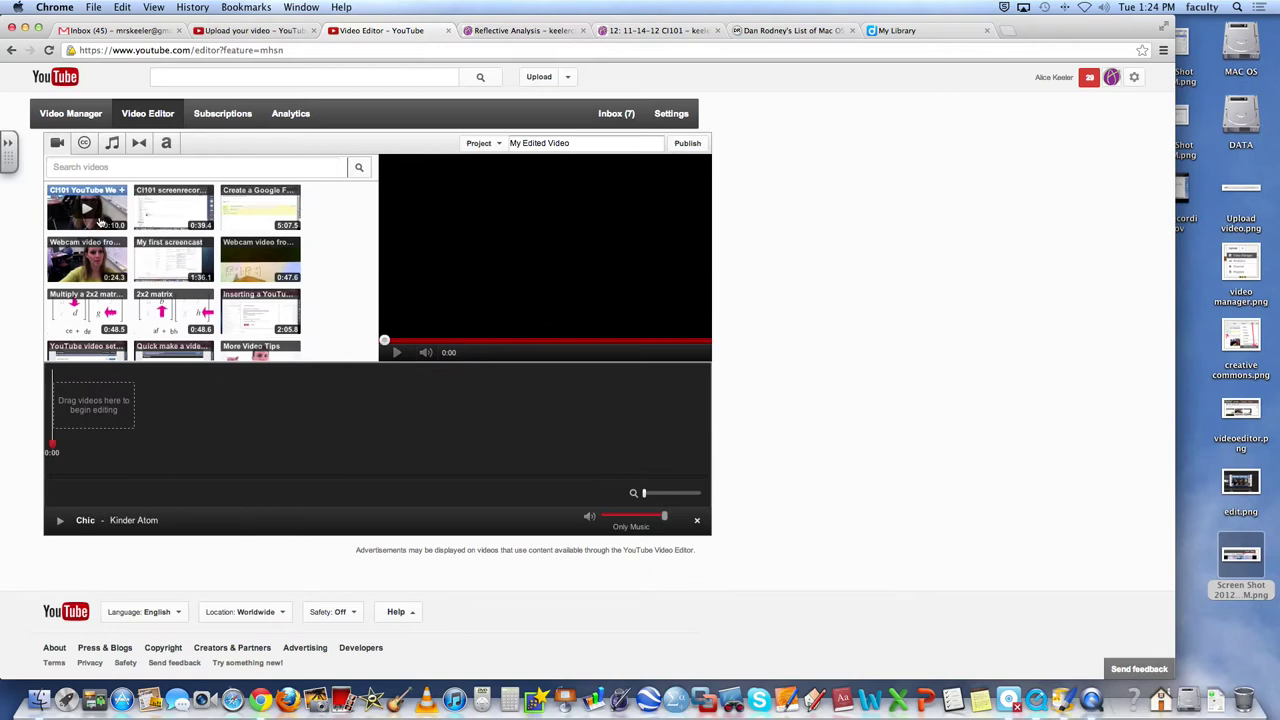
pyautogui.scroll(-6, 100, 222)
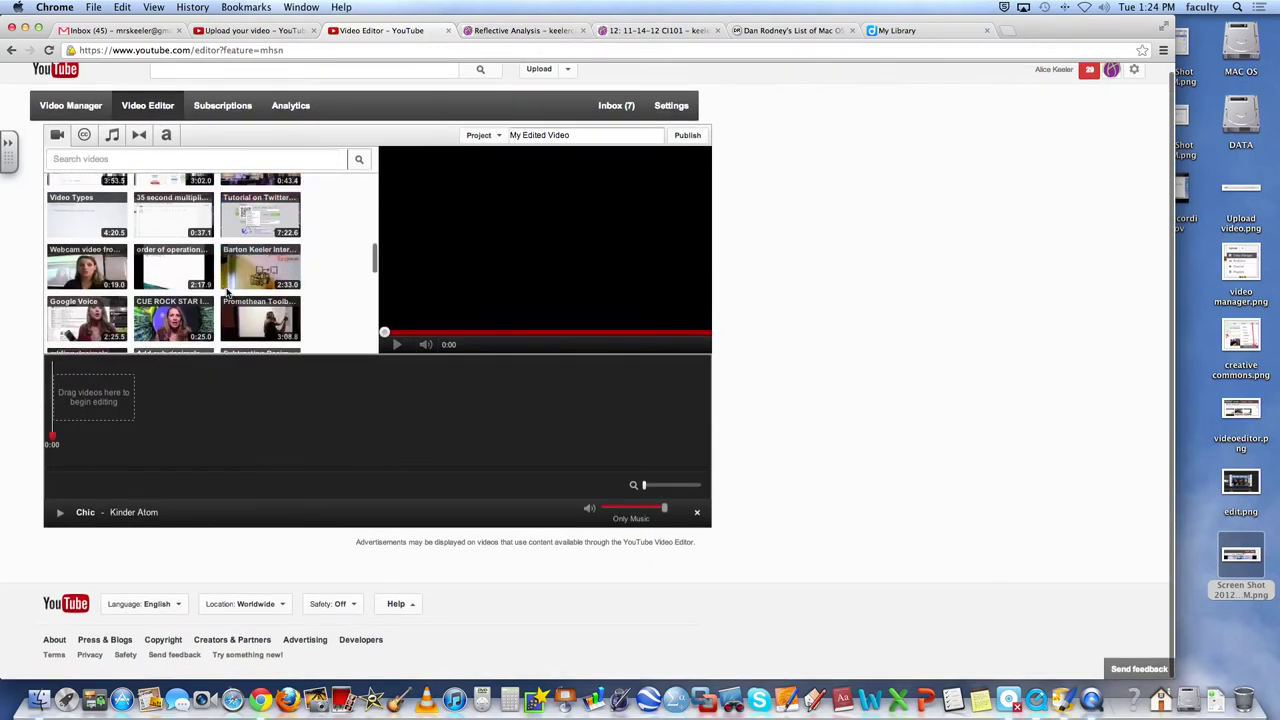
pyautogui.scroll(8, 228, 291)
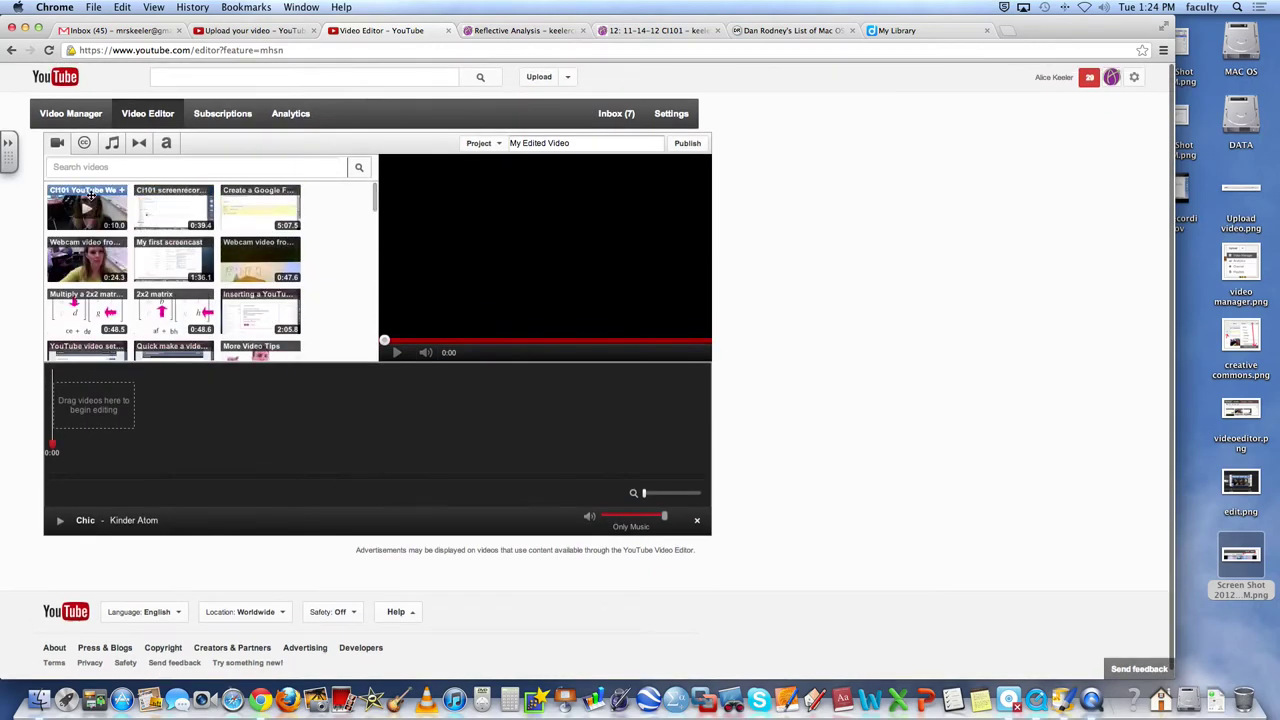
# Step: Place the CI101 screenrecording video on the timeline and trim it to about 0:07
pyautogui.moveTo(155, 193); pyautogui.dragTo(77, 407)
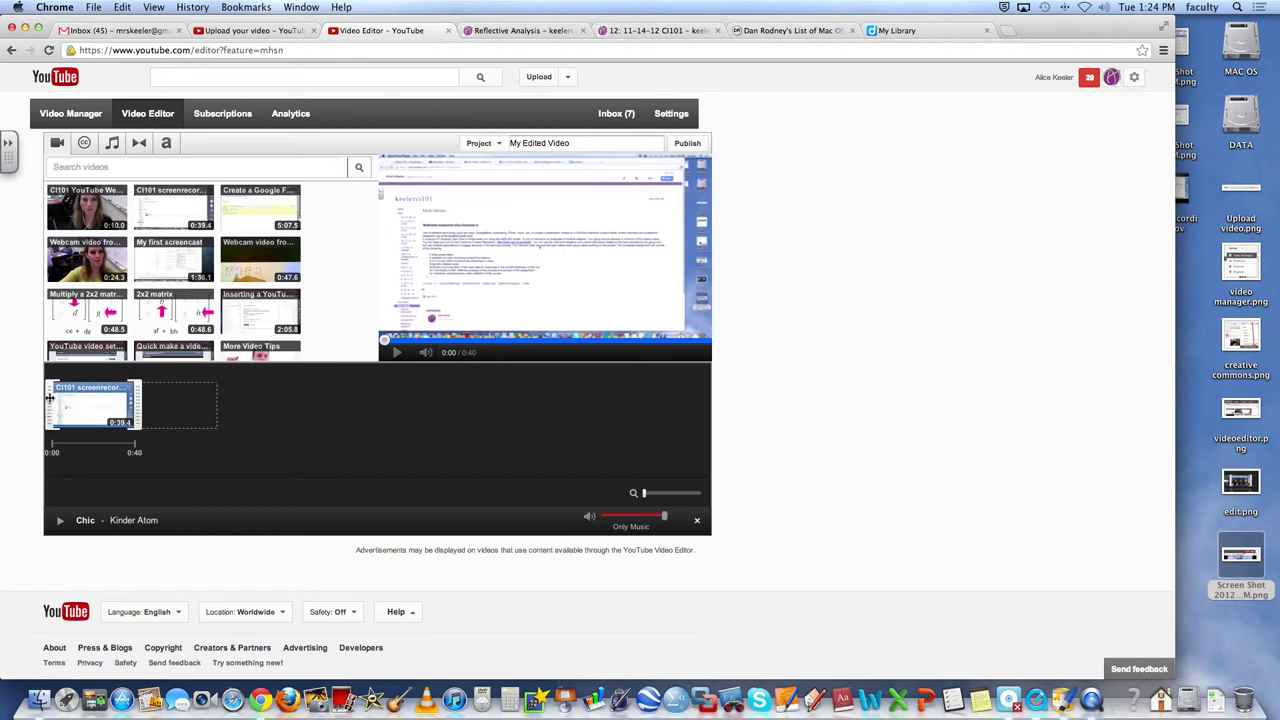
pyautogui.moveTo(49, 402)
pyautogui.mouseDown()
pyautogui.moveTo(100, 408)
pyautogui.moveTo(64, 408)
pyautogui.mouseUp()
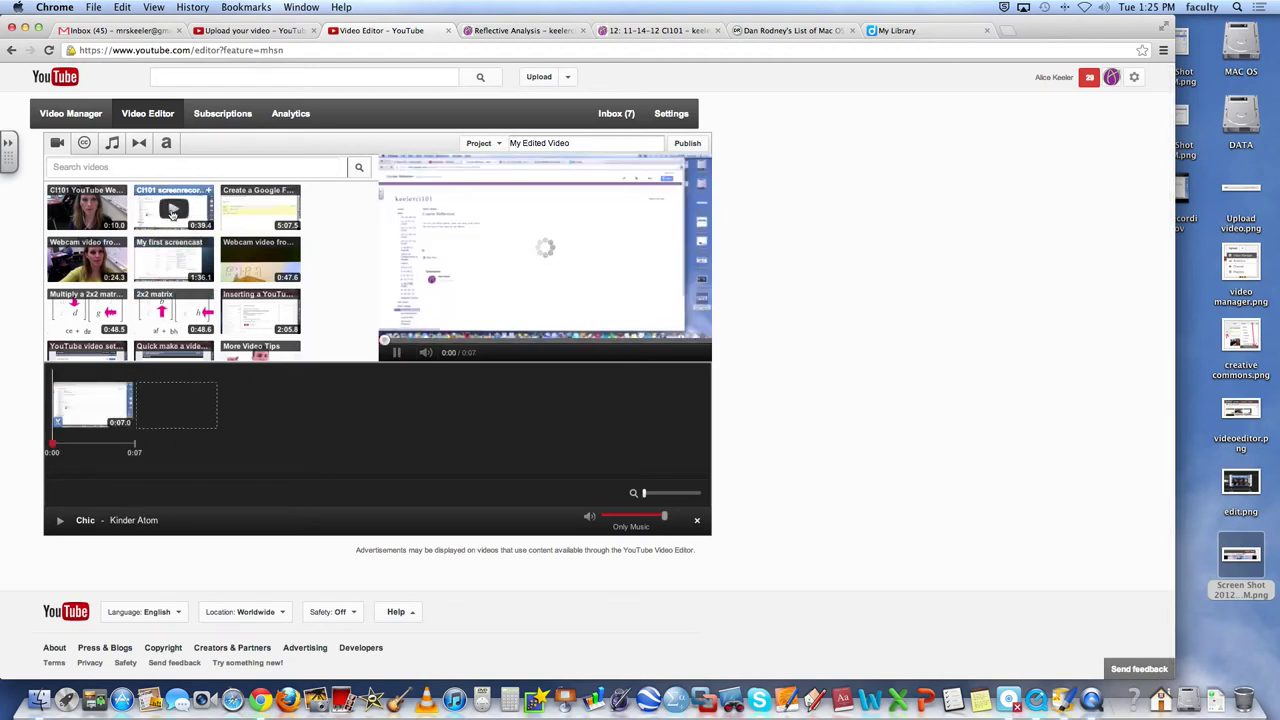
# Step: Add the CI101 webcam clip after the screen recording and trim it to about 3.6 seconds
pyautogui.moveTo(106, 204); pyautogui.dragTo(184, 404)
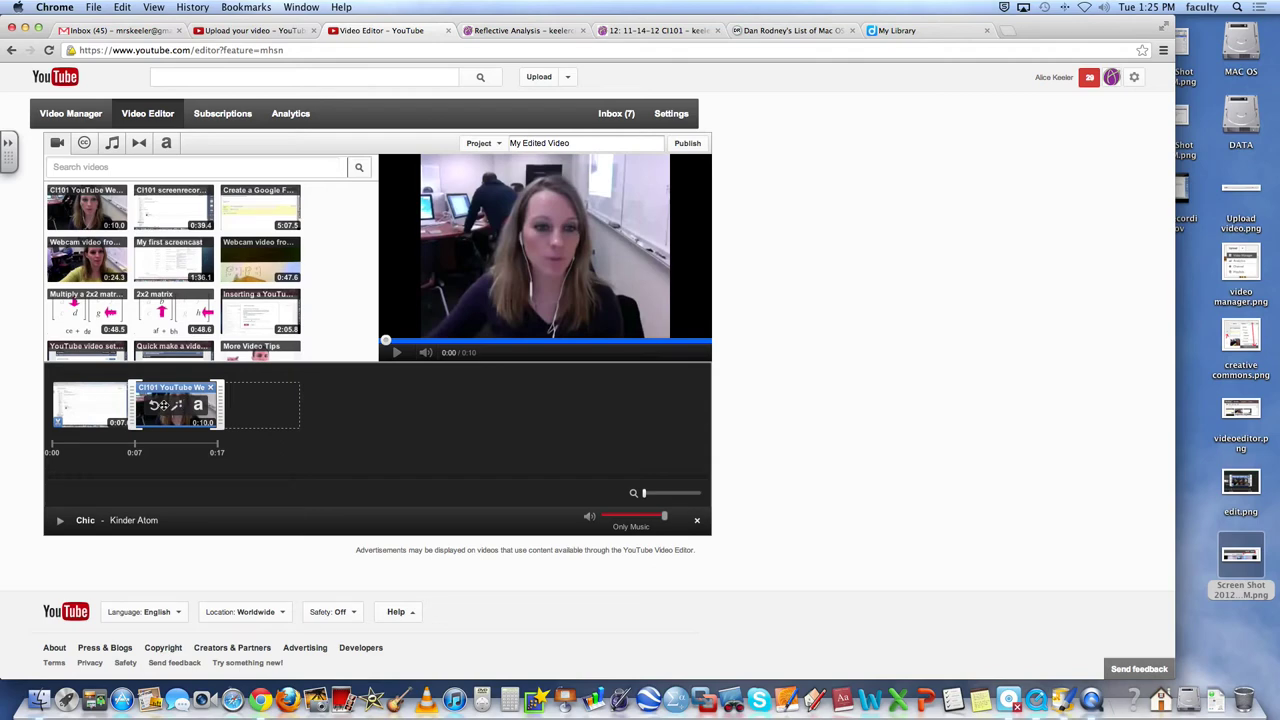
pyautogui.moveTo(133, 404); pyautogui.dragTo(149, 403)
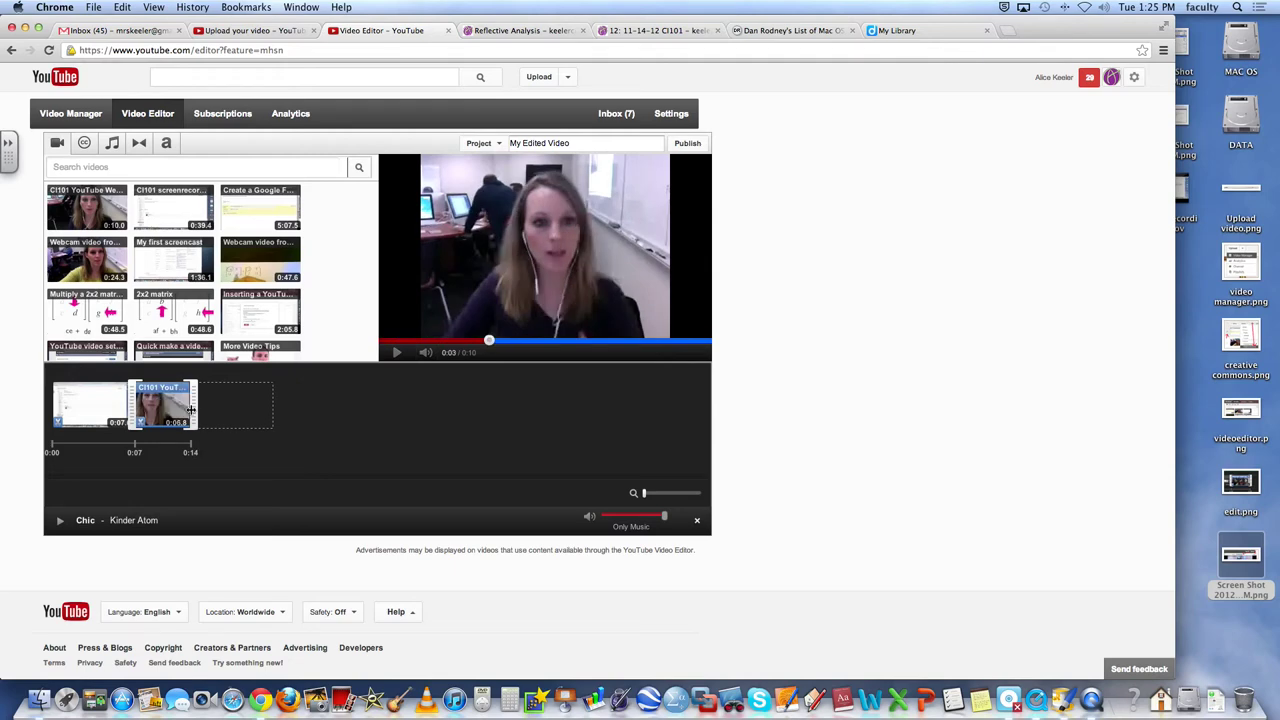
pyautogui.moveTo(196, 405); pyautogui.dragTo(169, 412)
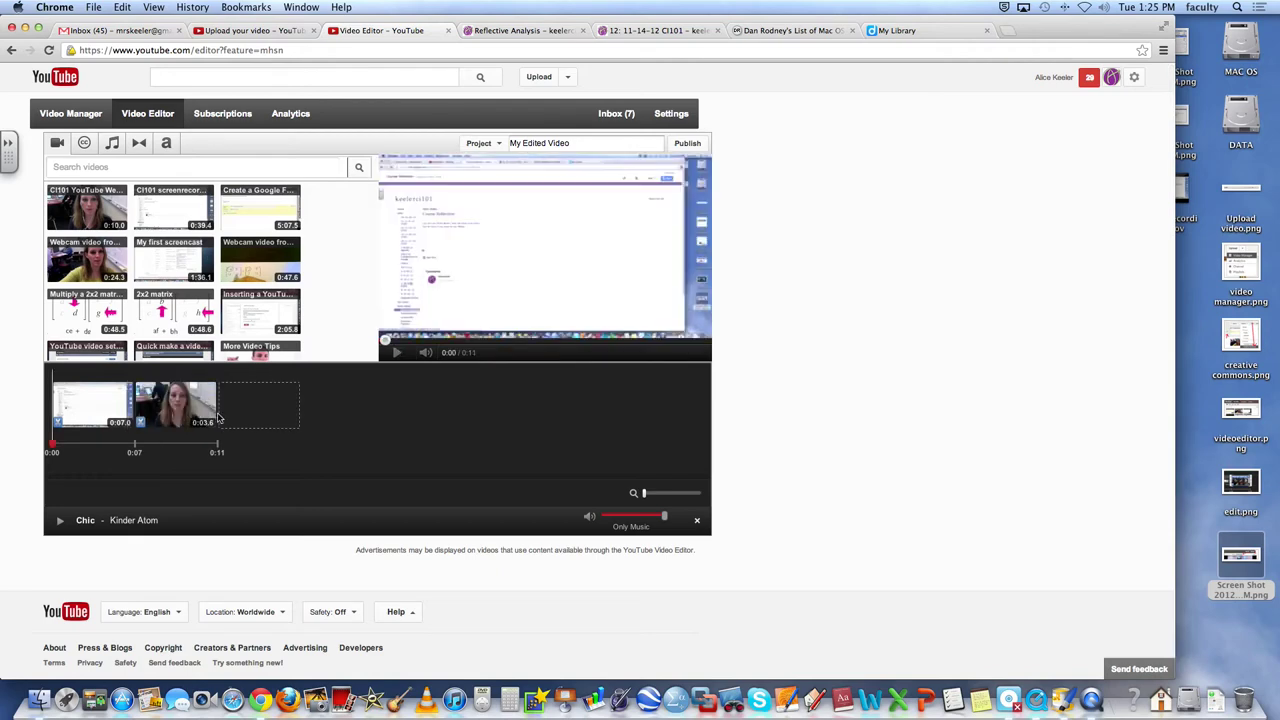
pyautogui.moveTo(95, 405)
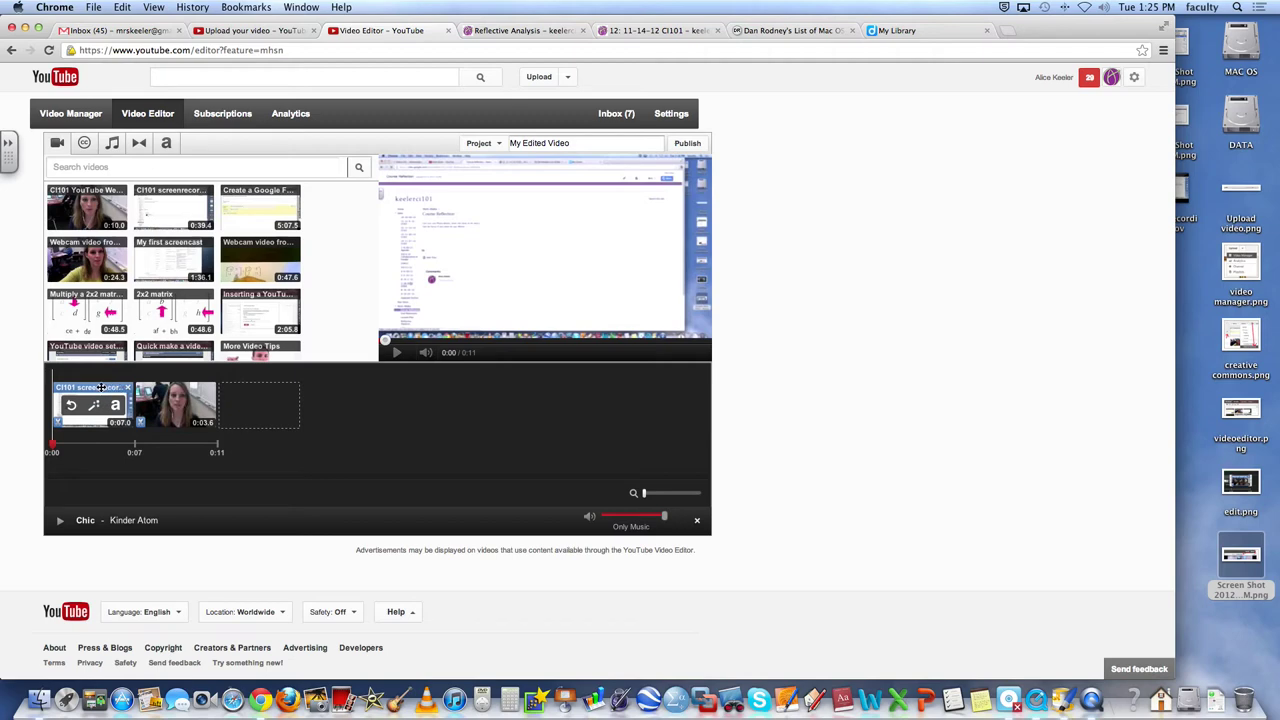
pyautogui.click(101, 387)
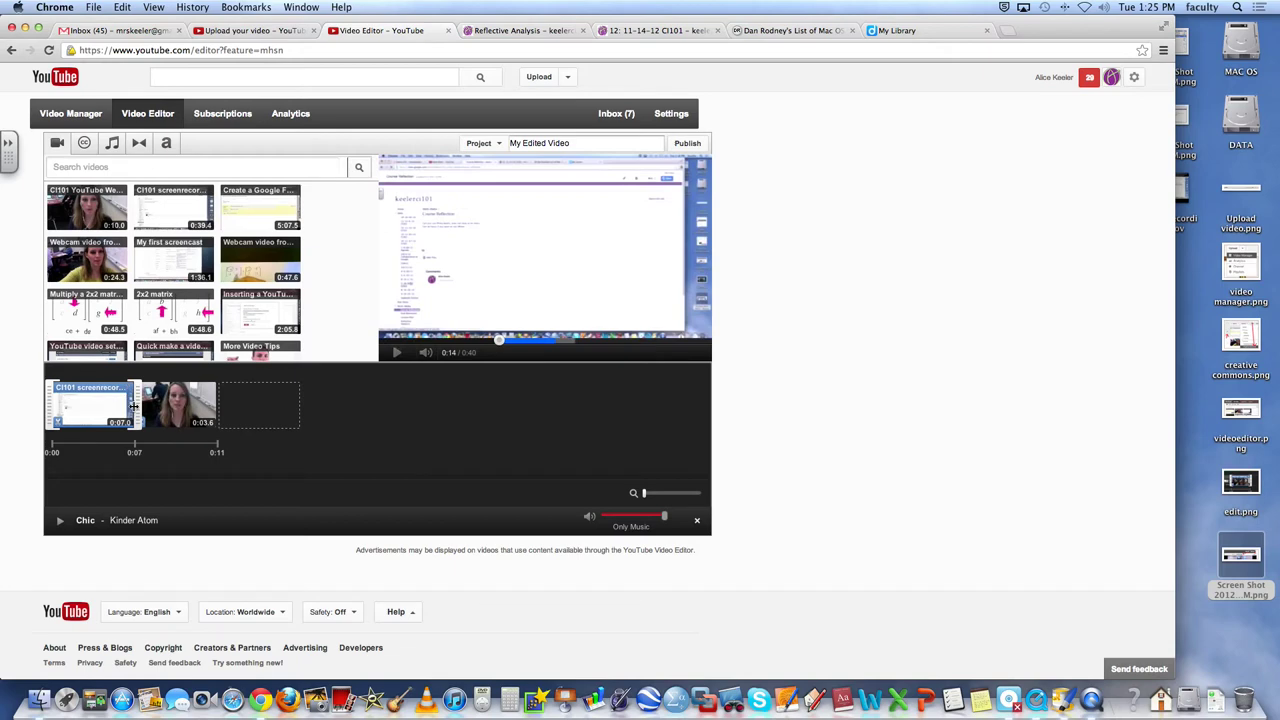
pyautogui.moveTo(120, 406)
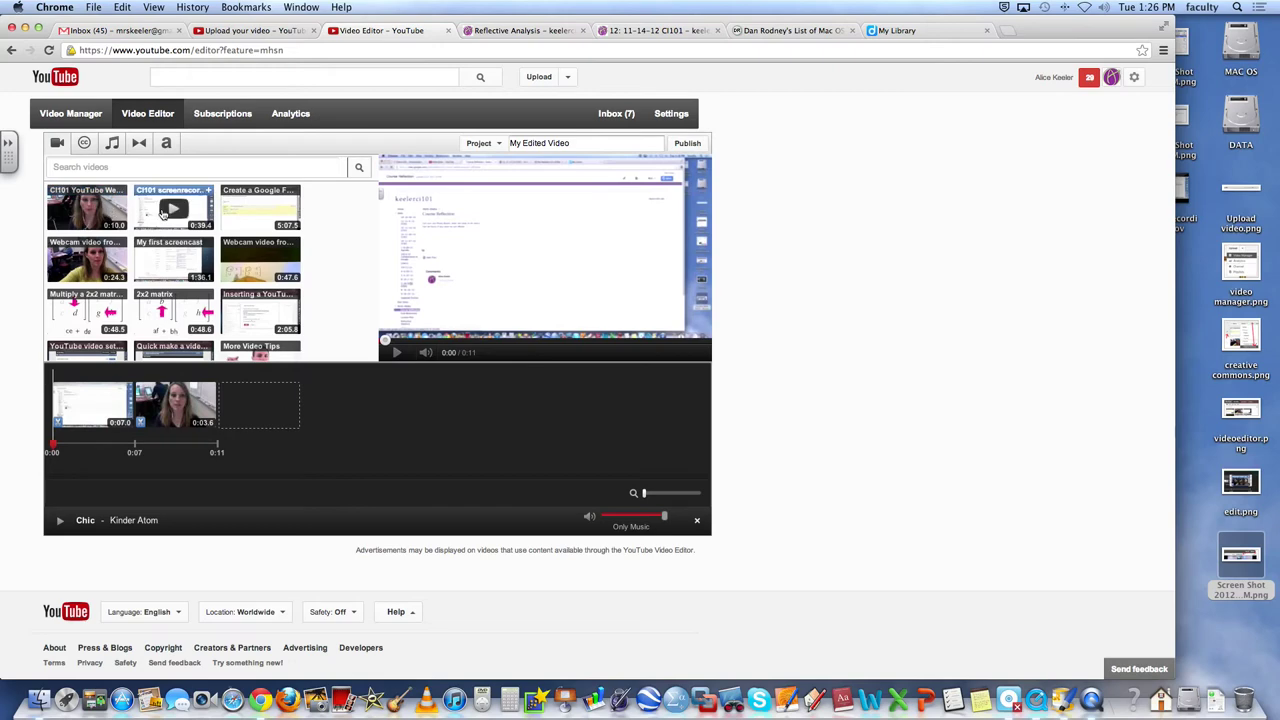
# Step: Append a 15.6-second screen-recording clip and a 2.3-second webcam clip, totalling 0:29
pyautogui.moveTo(147, 208); pyautogui.dragTo(263, 408)
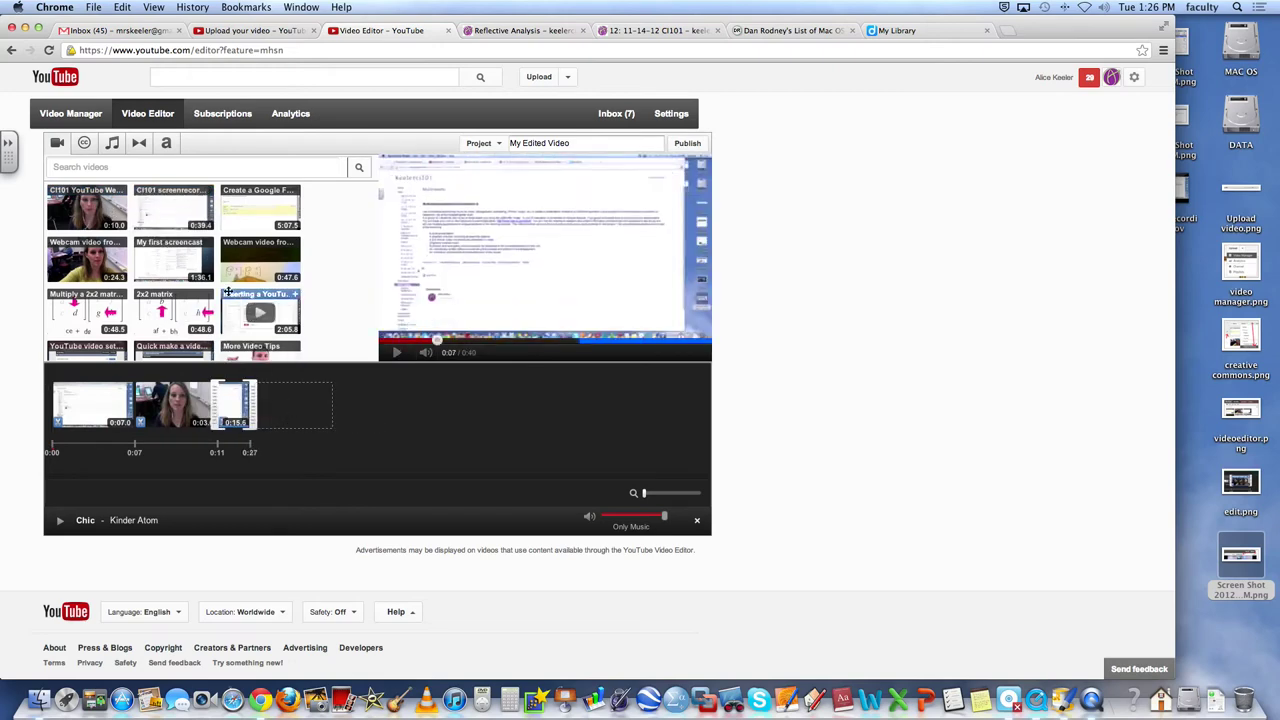
pyautogui.moveTo(97, 205); pyautogui.dragTo(377, 413)
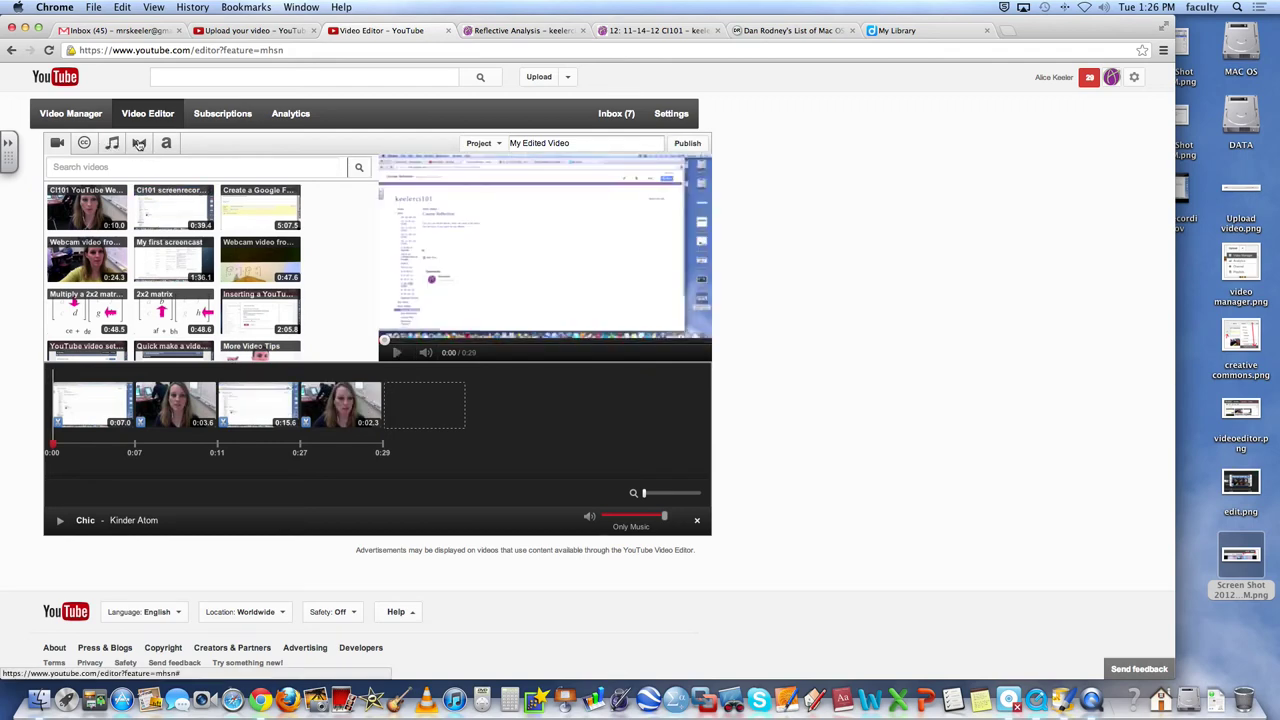
# Step: Place Crossfade transitions between each pair of the four clips, shortening the project to 0:23
pyautogui.click(139, 145)
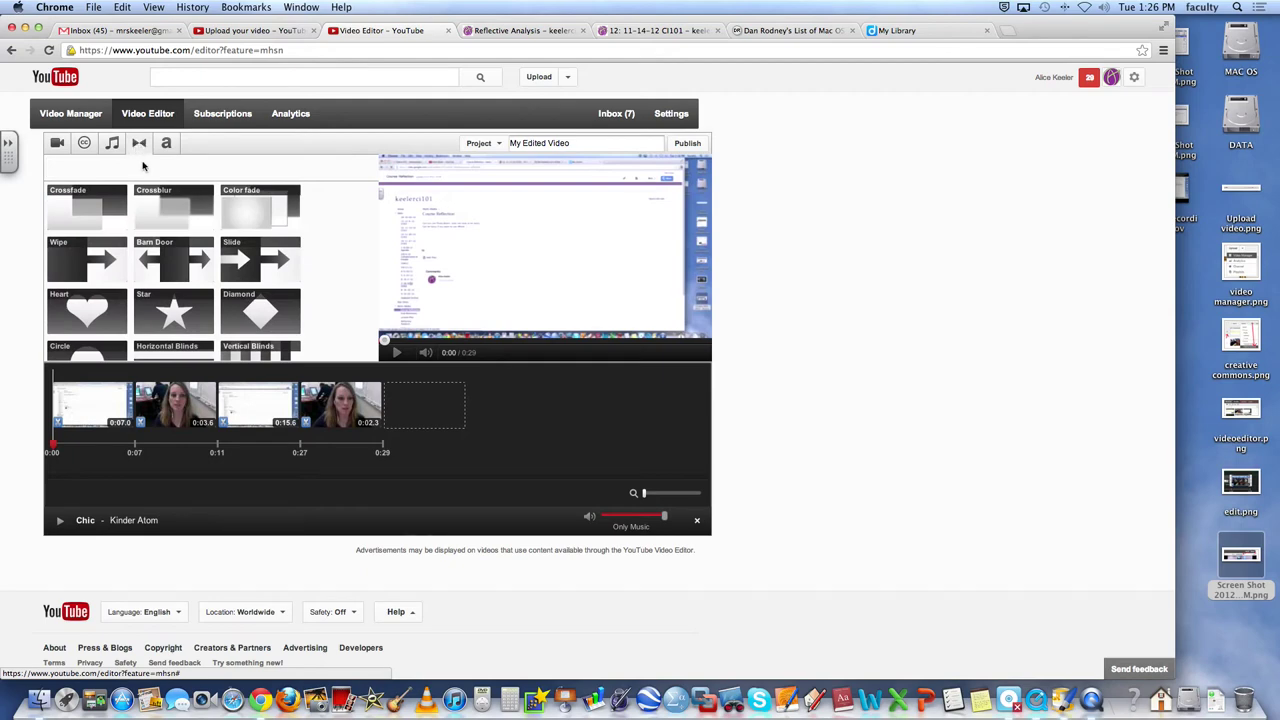
pyautogui.moveTo(108, 209); pyautogui.dragTo(137, 416)
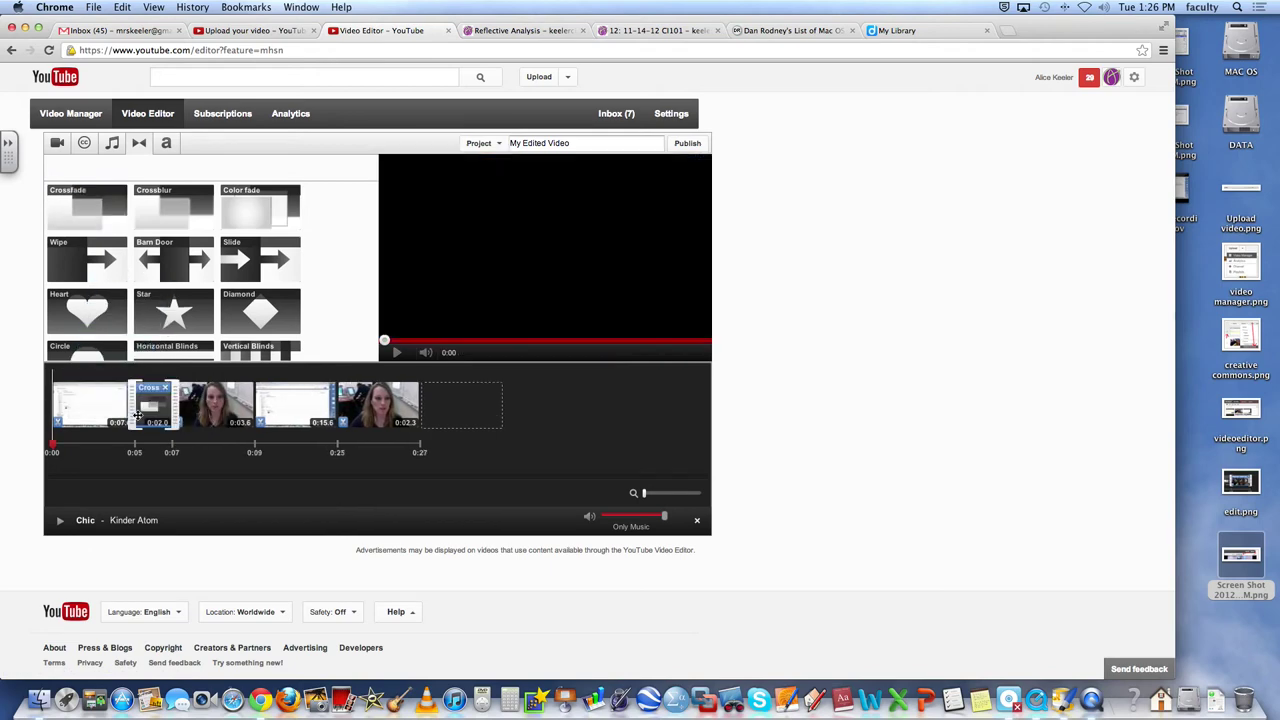
pyautogui.moveTo(103, 229); pyautogui.dragTo(252, 426)
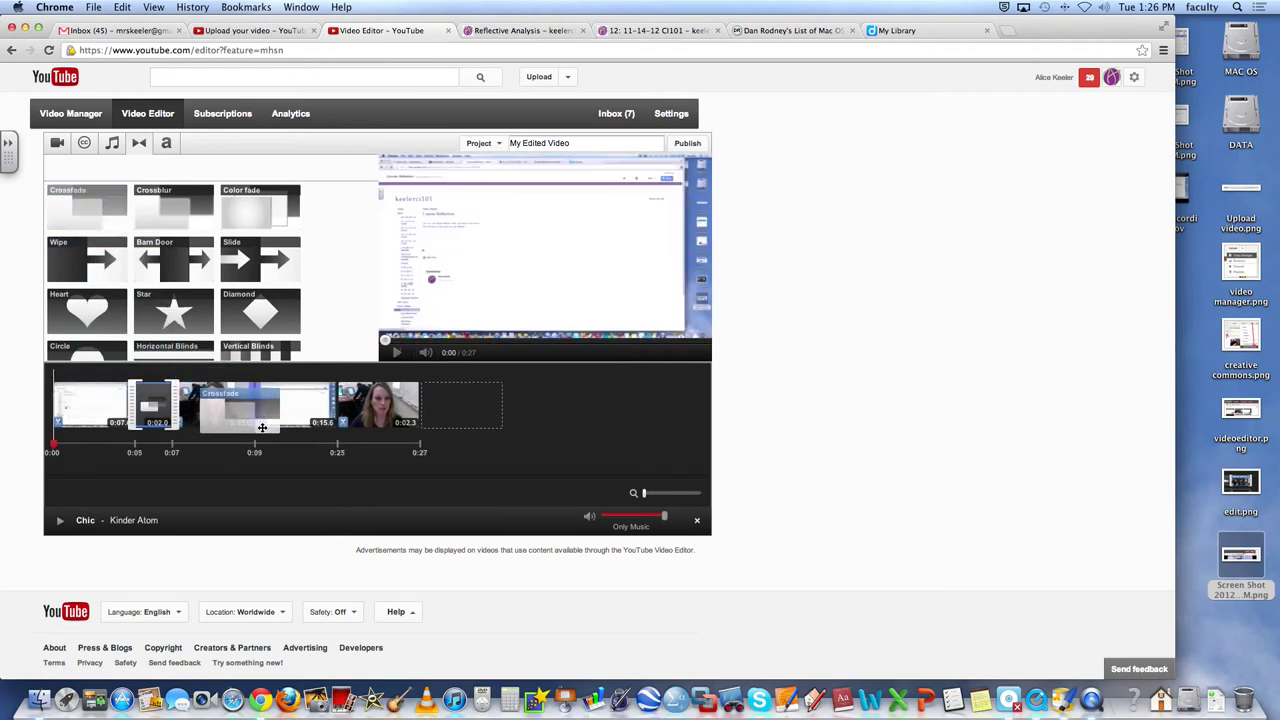
pyautogui.moveTo(87, 205); pyautogui.dragTo(396, 406)
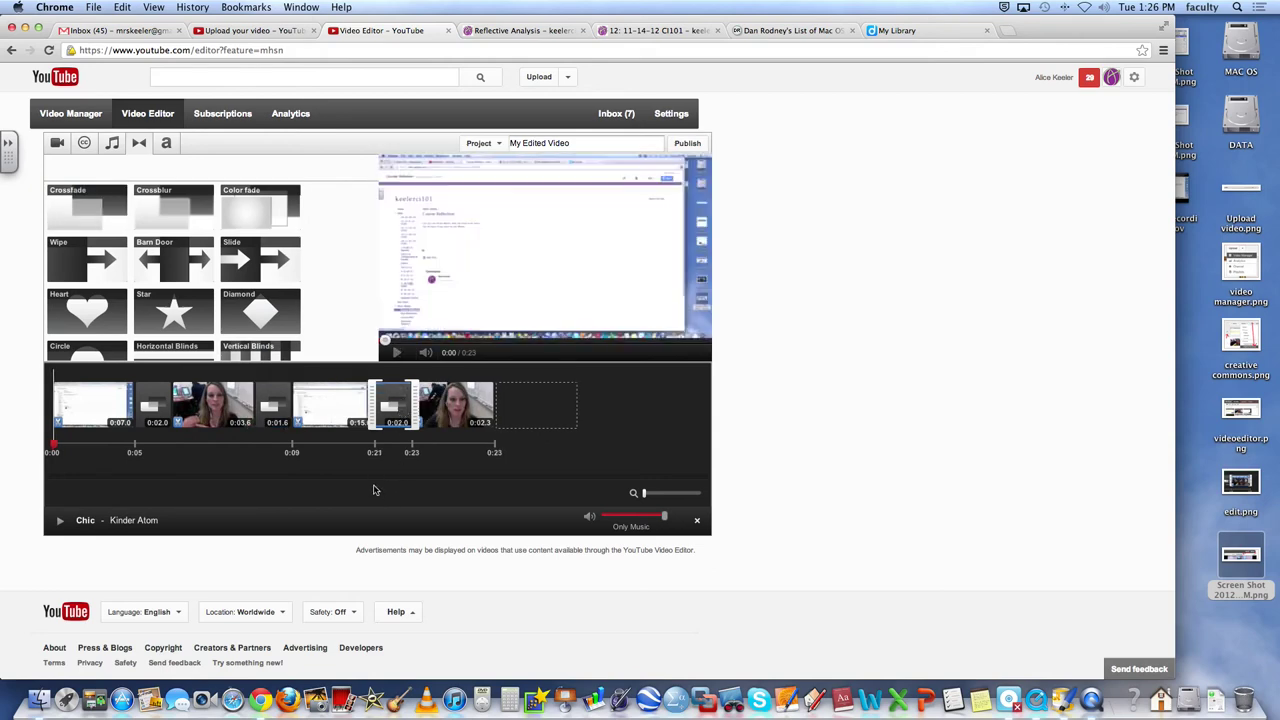
# Step: Add The Breton & Galician Set by Old Blind Dogs as the project's soundtrack
pyautogui.click(111, 143)
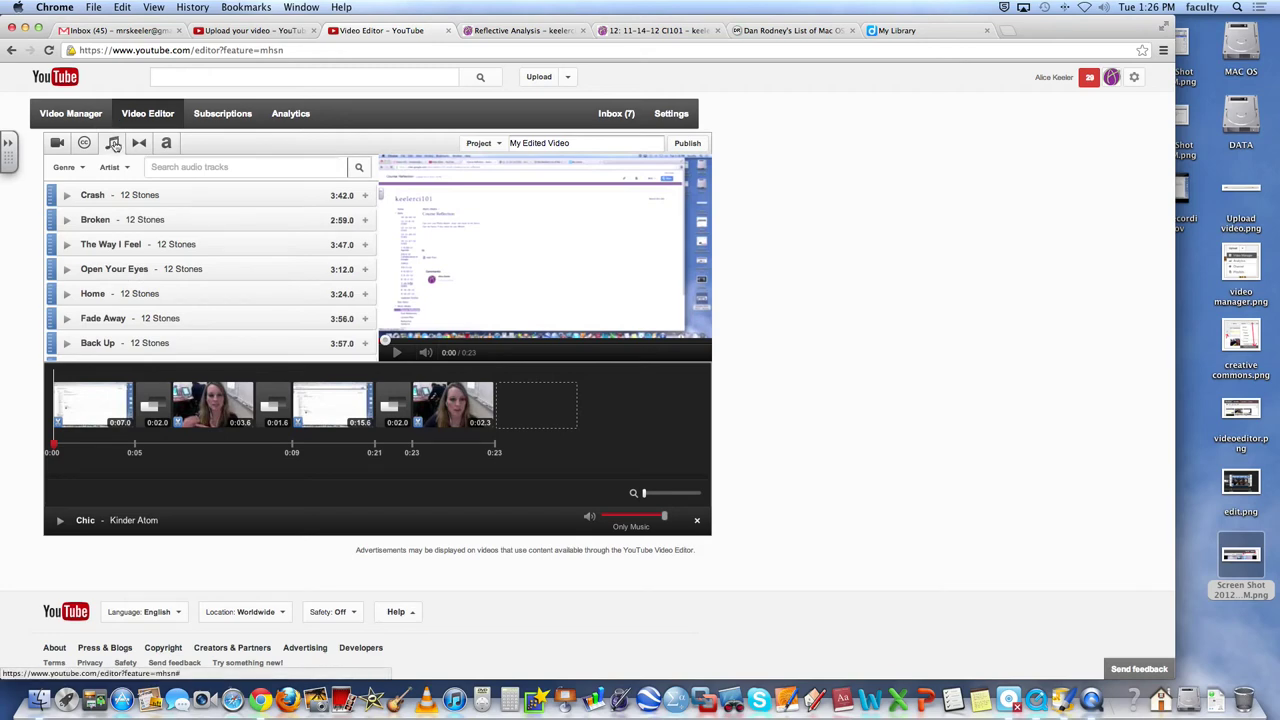
pyautogui.scroll(-10, 223, 220)
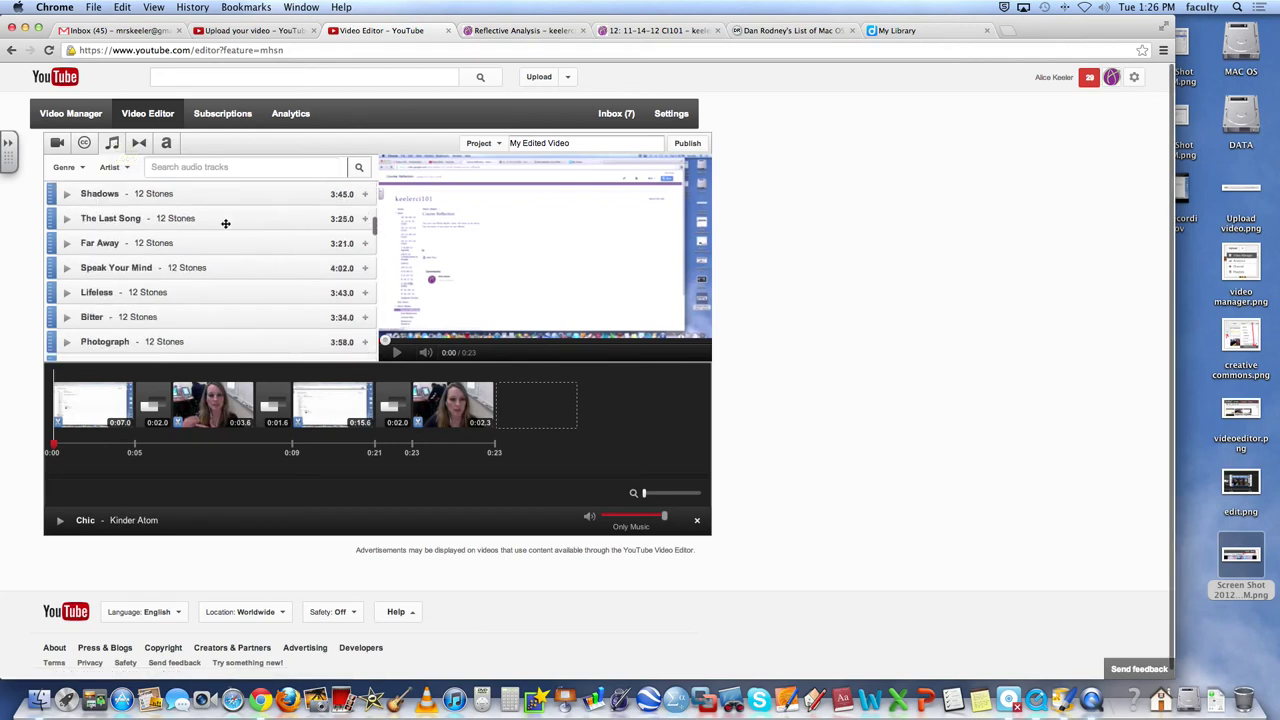
pyautogui.scroll(-5, 226, 220)
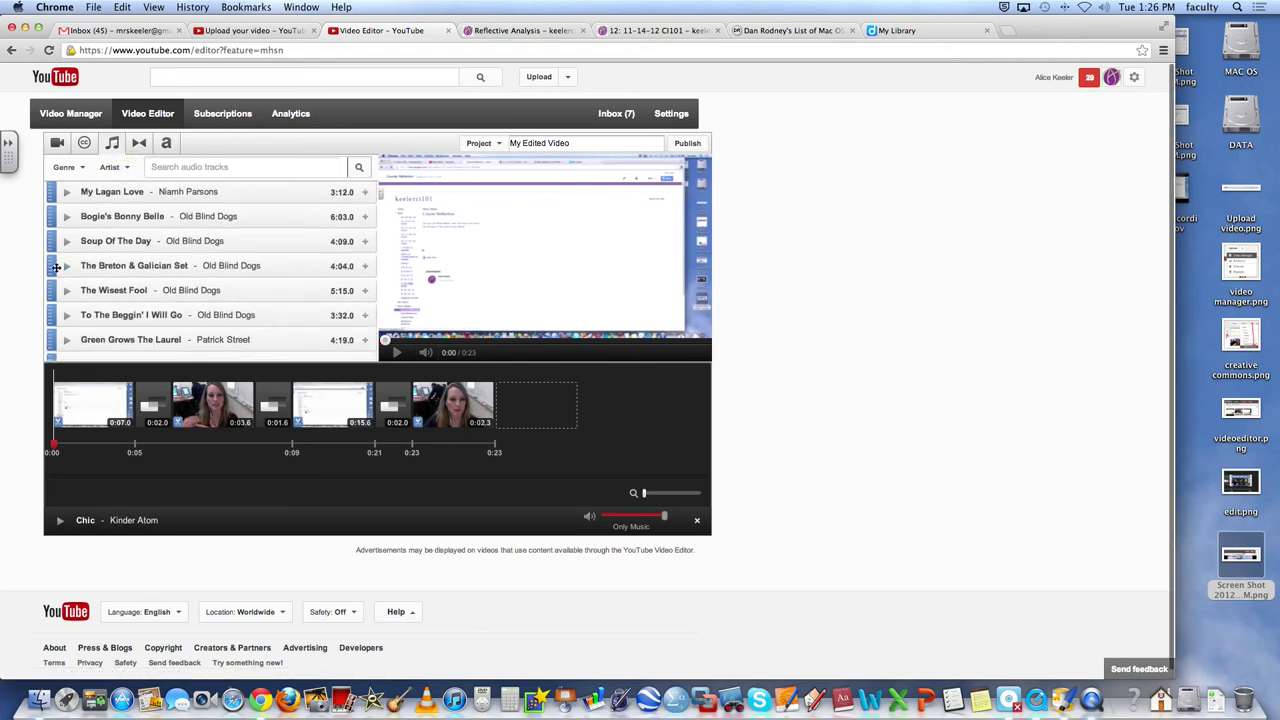
pyautogui.moveTo(50, 266); pyautogui.dragTo(59, 530)
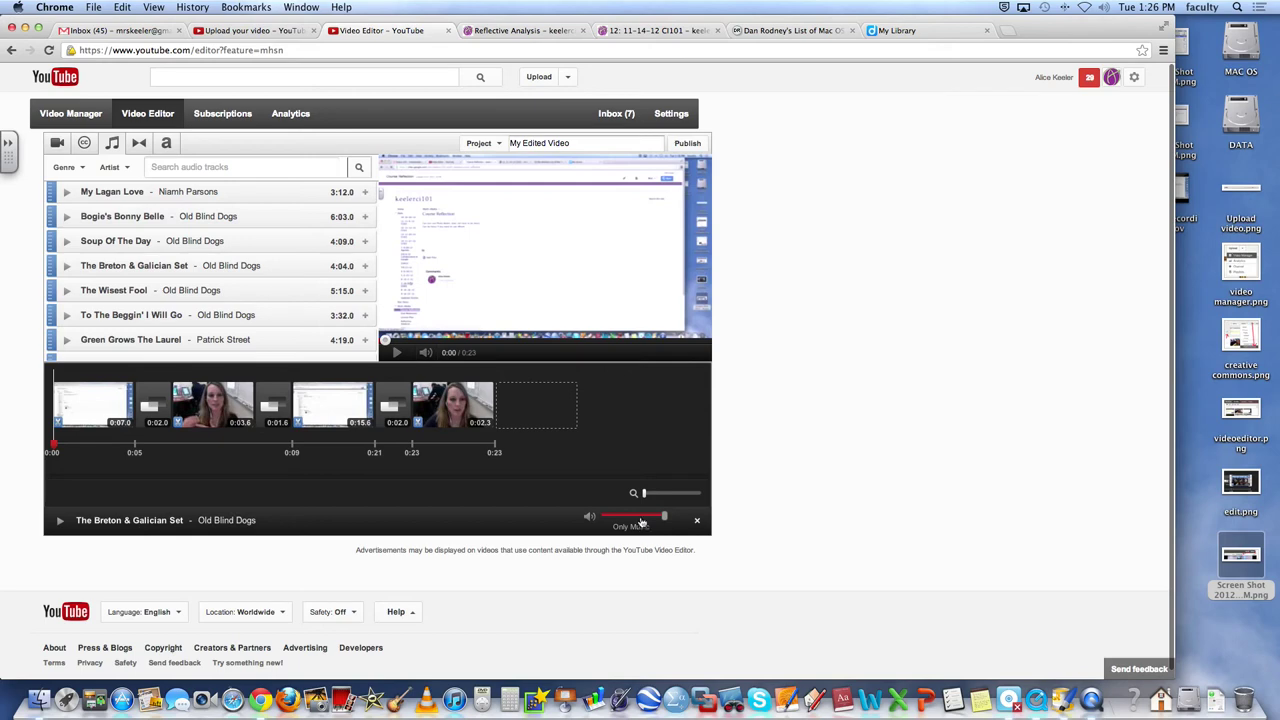
# Step: Slide the audio mix past equal balance toward Favor Original Audio
pyautogui.moveTo(665, 519); pyautogui.dragTo(653, 519)
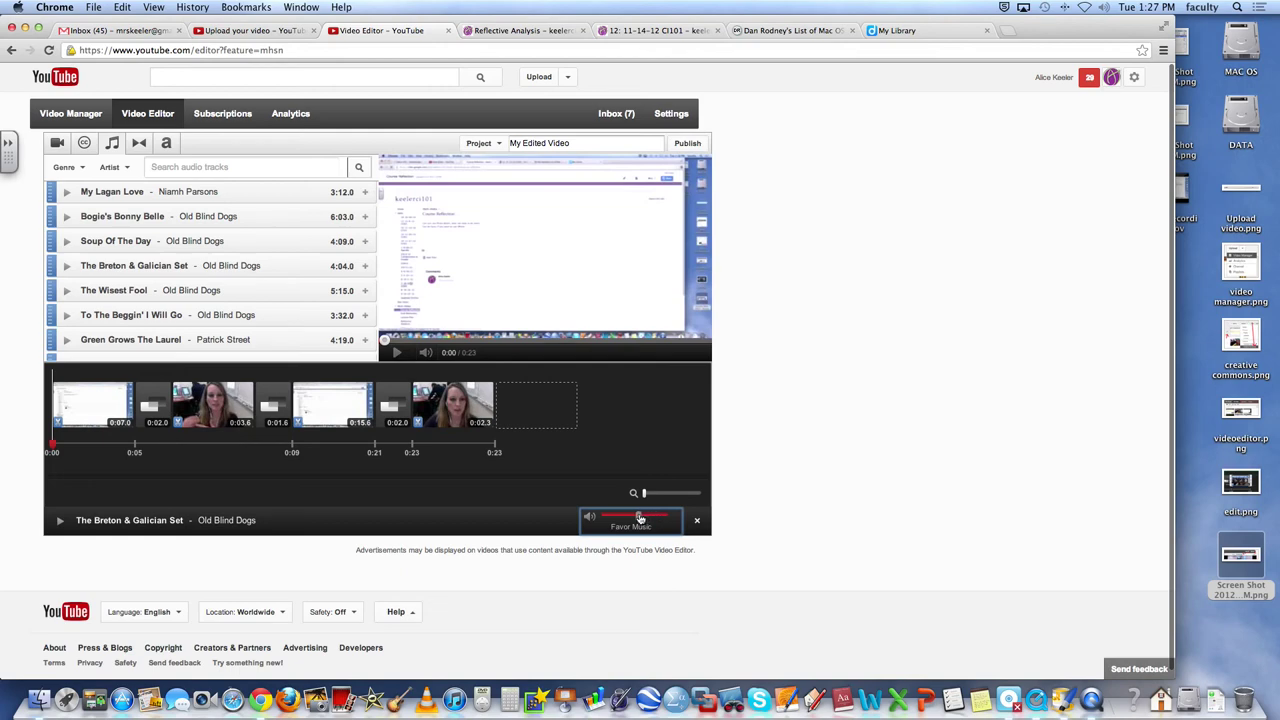
pyautogui.moveTo(639, 518); pyautogui.dragTo(616, 517)
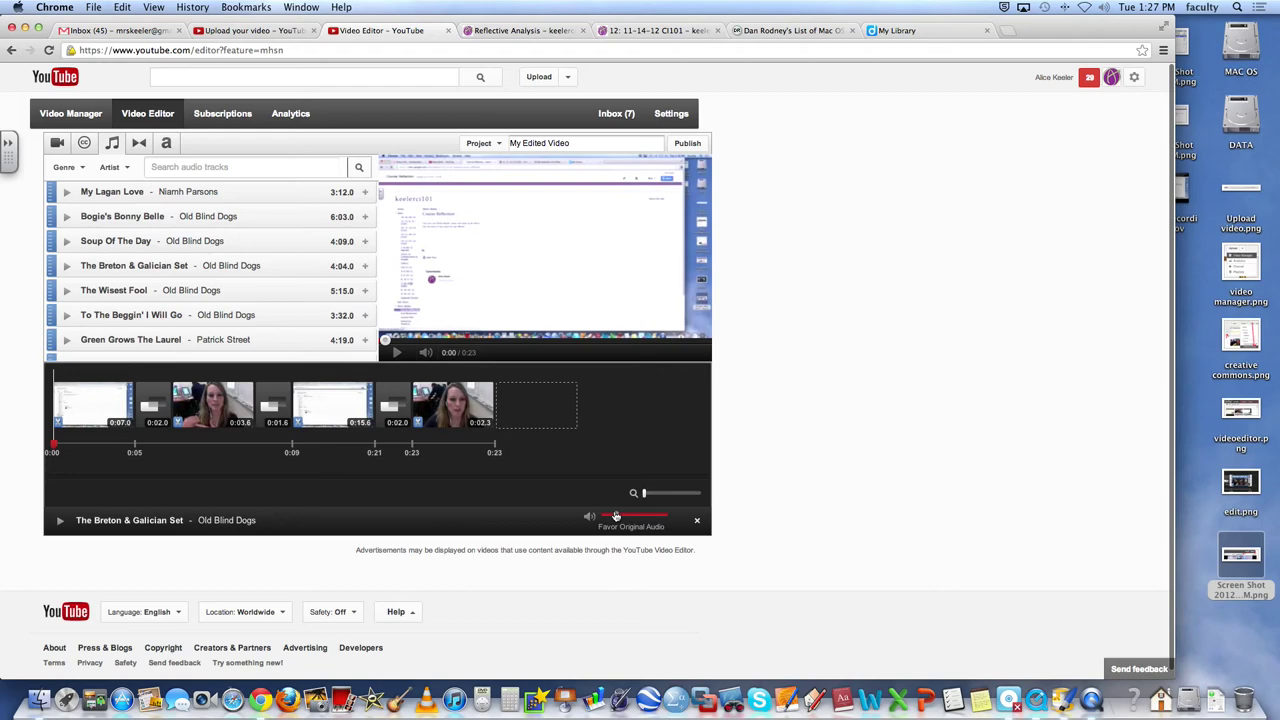
pyautogui.moveTo(616, 517); pyautogui.dragTo(604, 517)
# Step: Add a Centered Title reading 'Use Technology' in red over the screen-recording clip and save it
pyautogui.click(167, 145)
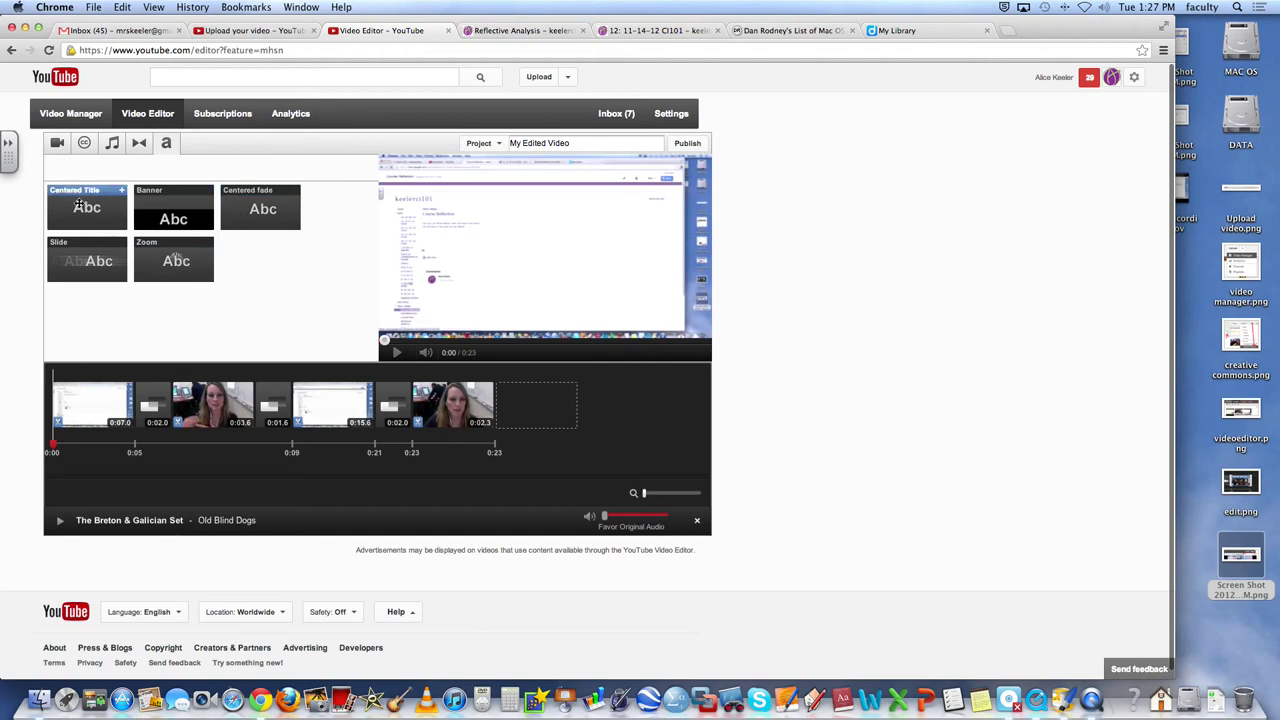
pyautogui.moveTo(87, 207); pyautogui.dragTo(321, 407)
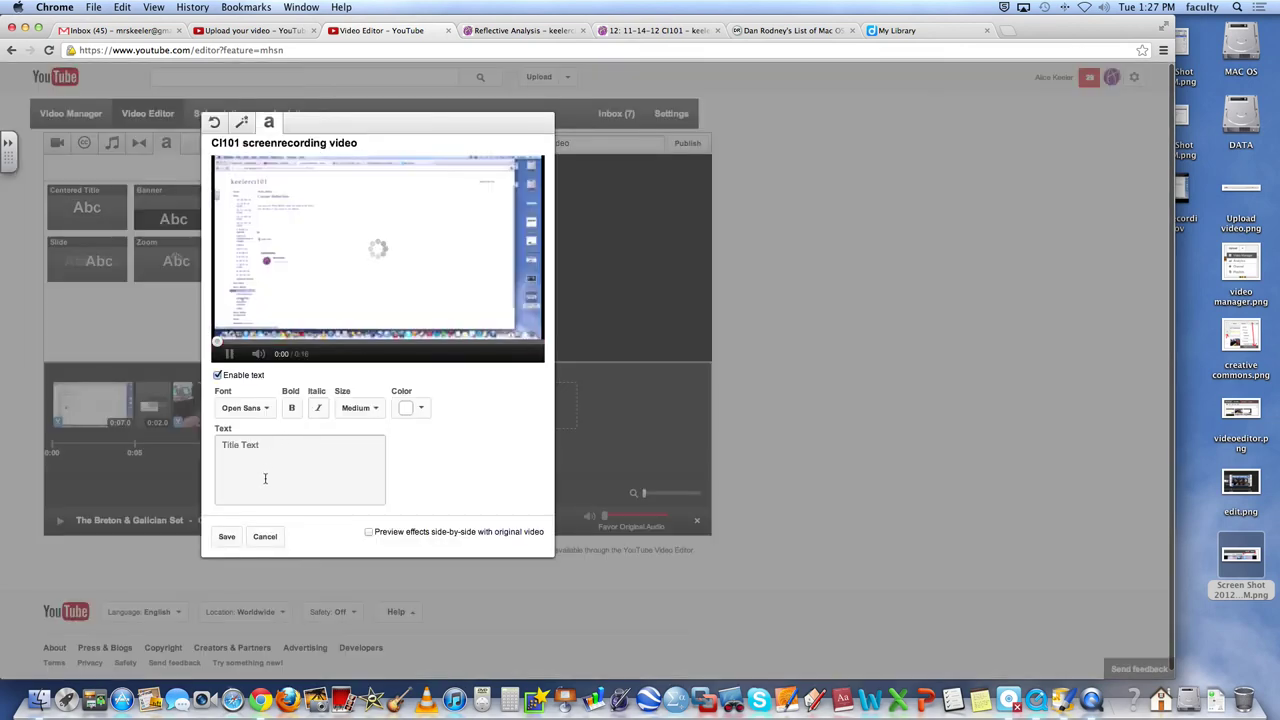
pyautogui.moveTo(264, 446); pyautogui.dragTo(203, 452)
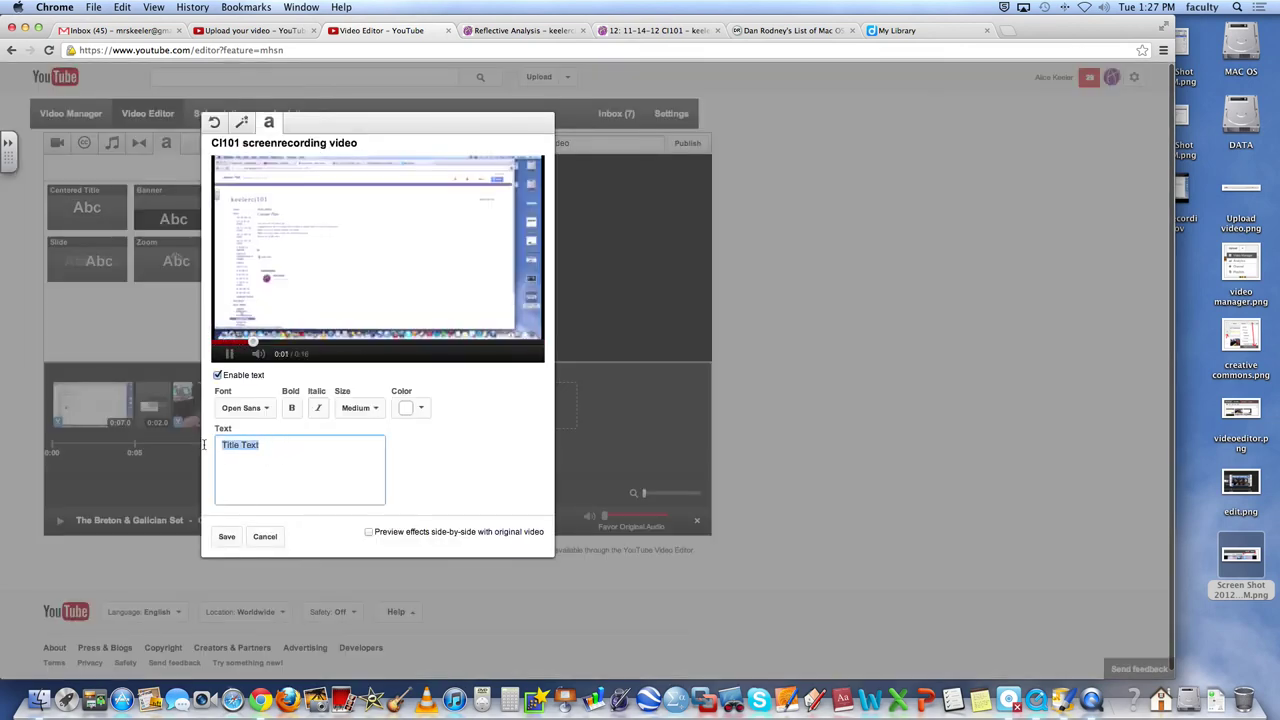
pyautogui.write('Use Technolog')
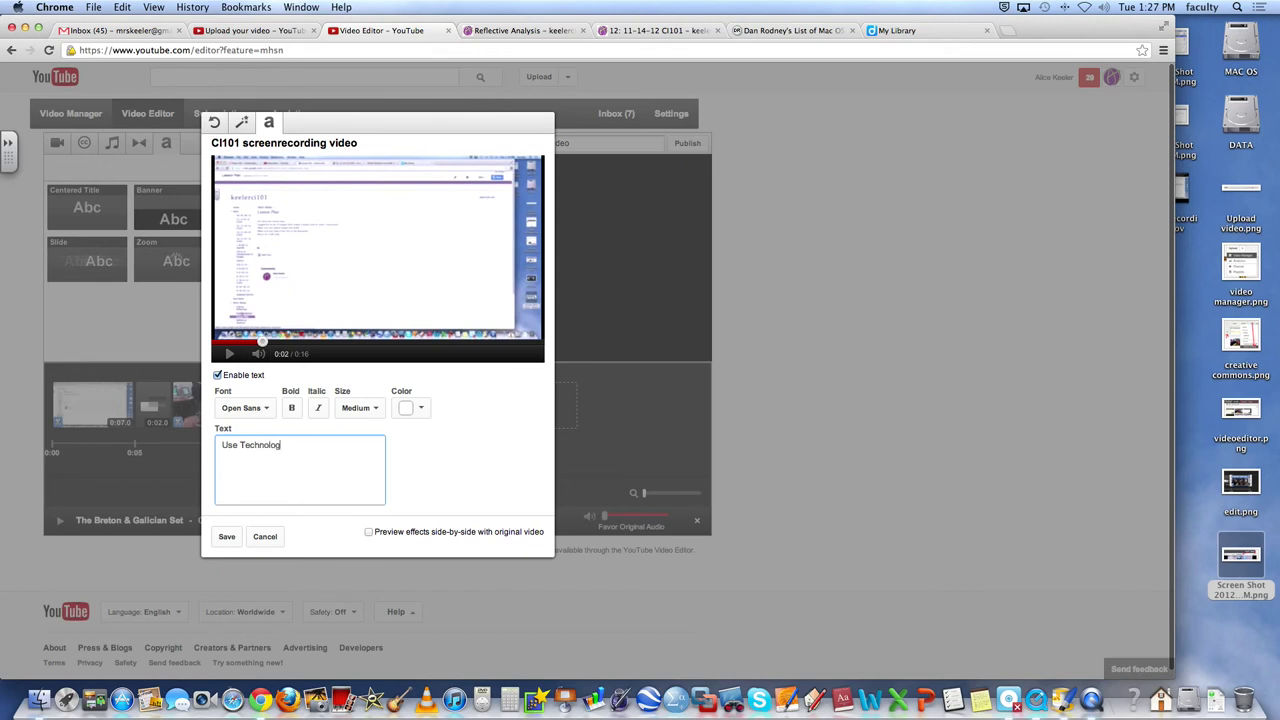
pyautogui.write('y')
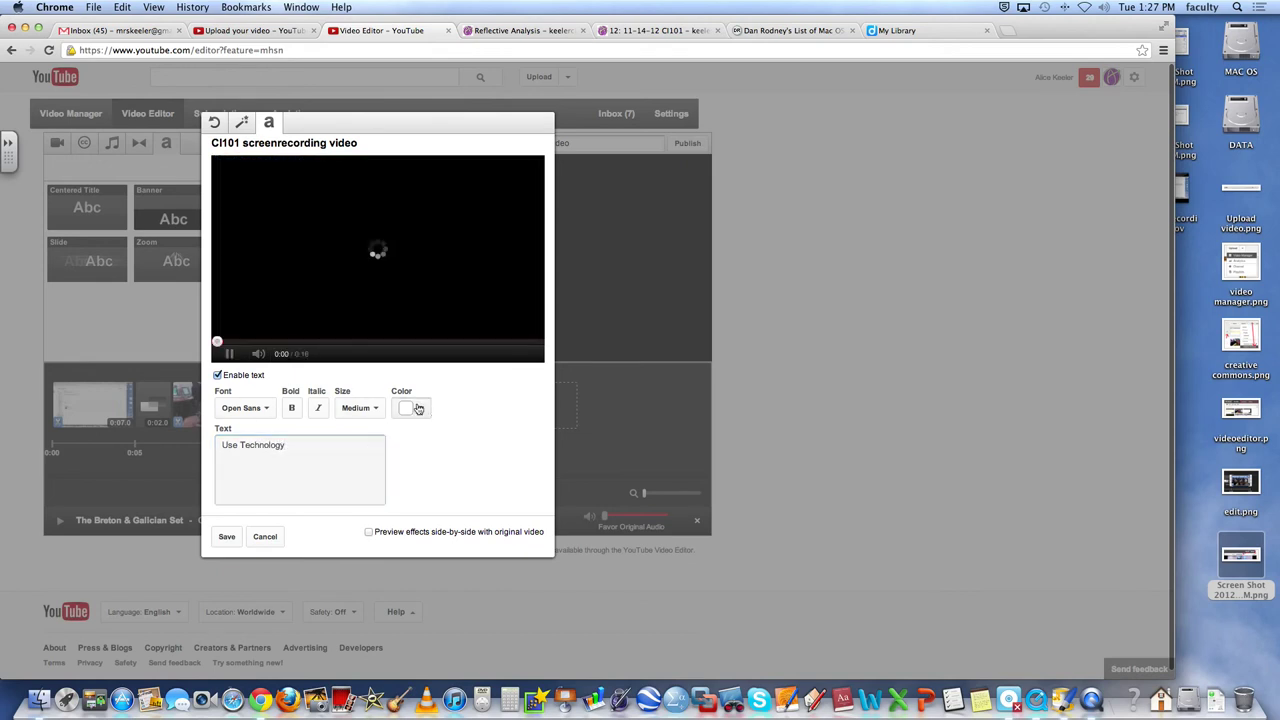
pyautogui.click(420, 407)
pyautogui.click(448, 457)
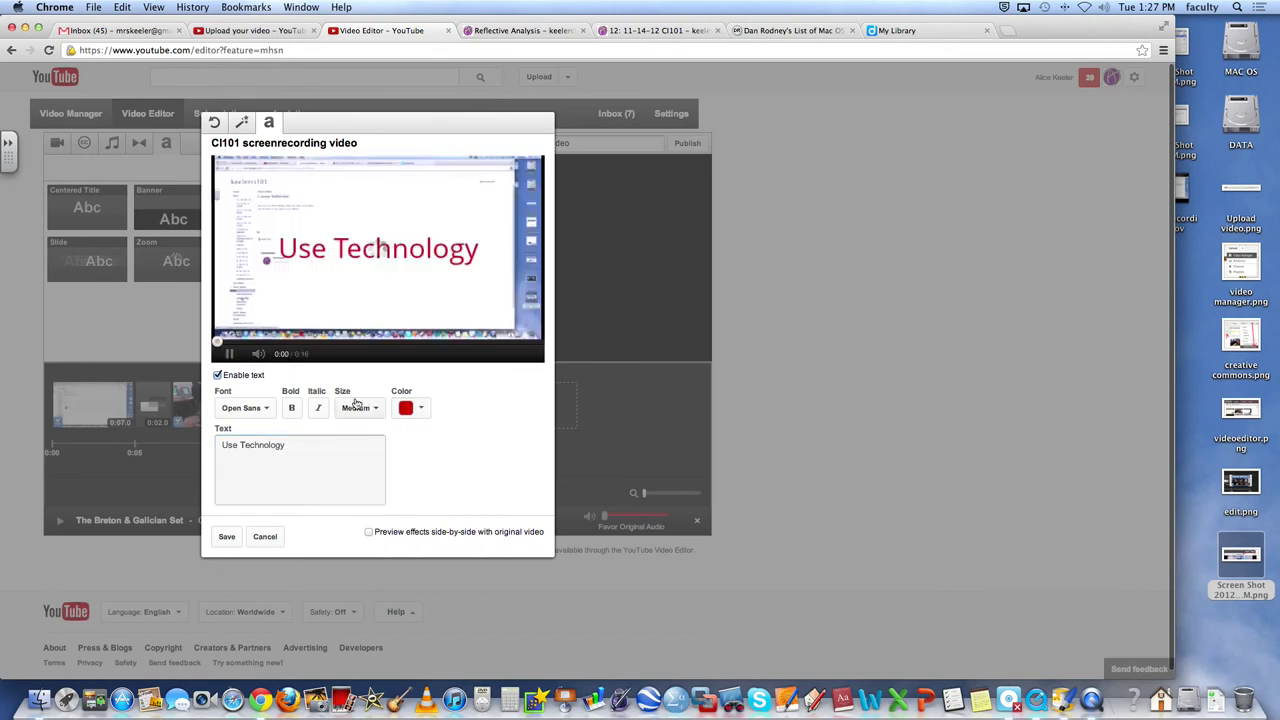
pyautogui.click(224, 537)
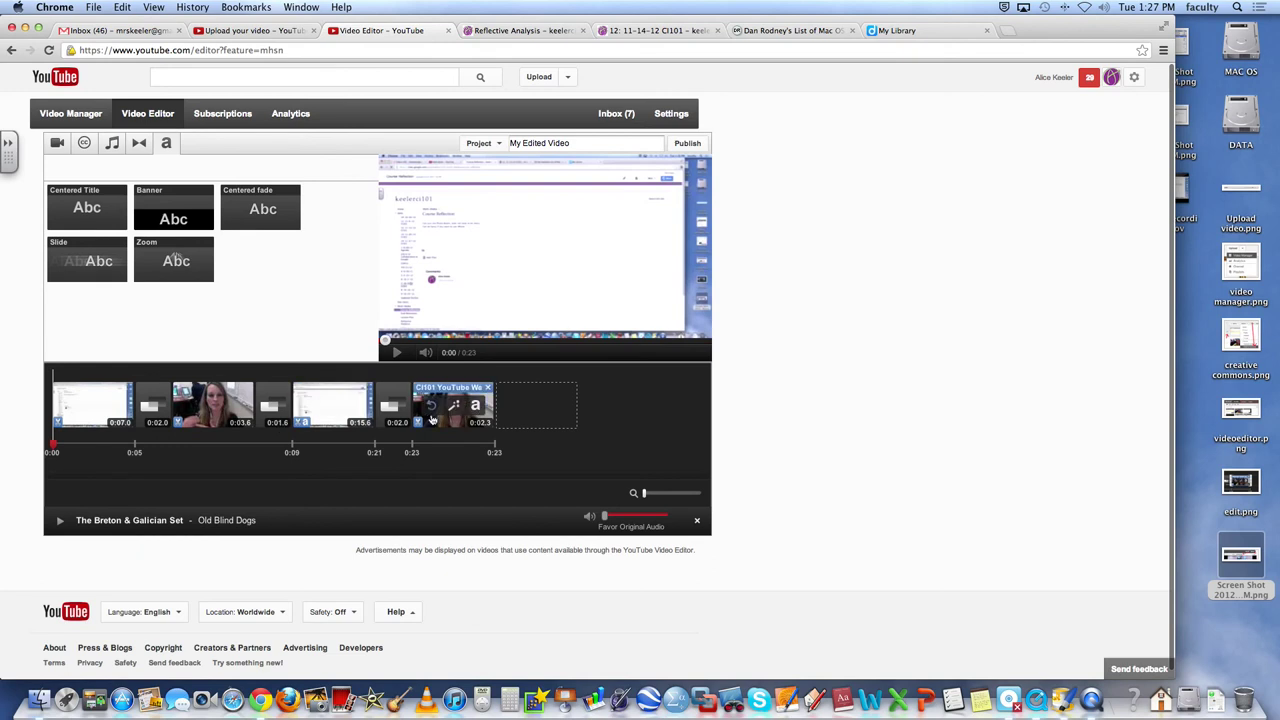
pyautogui.click(791, 134)
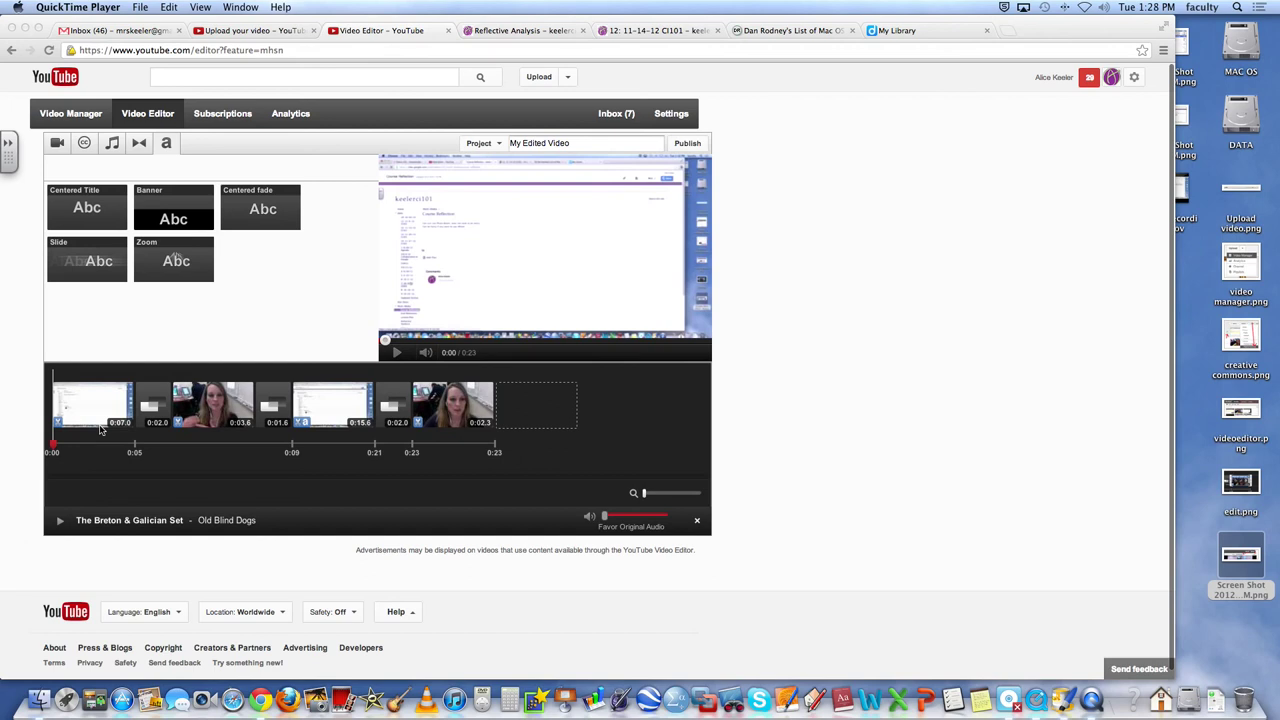
# Step: Rename the project to 'CI101 Video Project', publish it, and select the watch page URL
pyautogui.click(576, 145)
pyautogui.moveTo(576, 145); pyautogui.dragTo(510, 142)
pyautogui.write('CI101 Video Project')
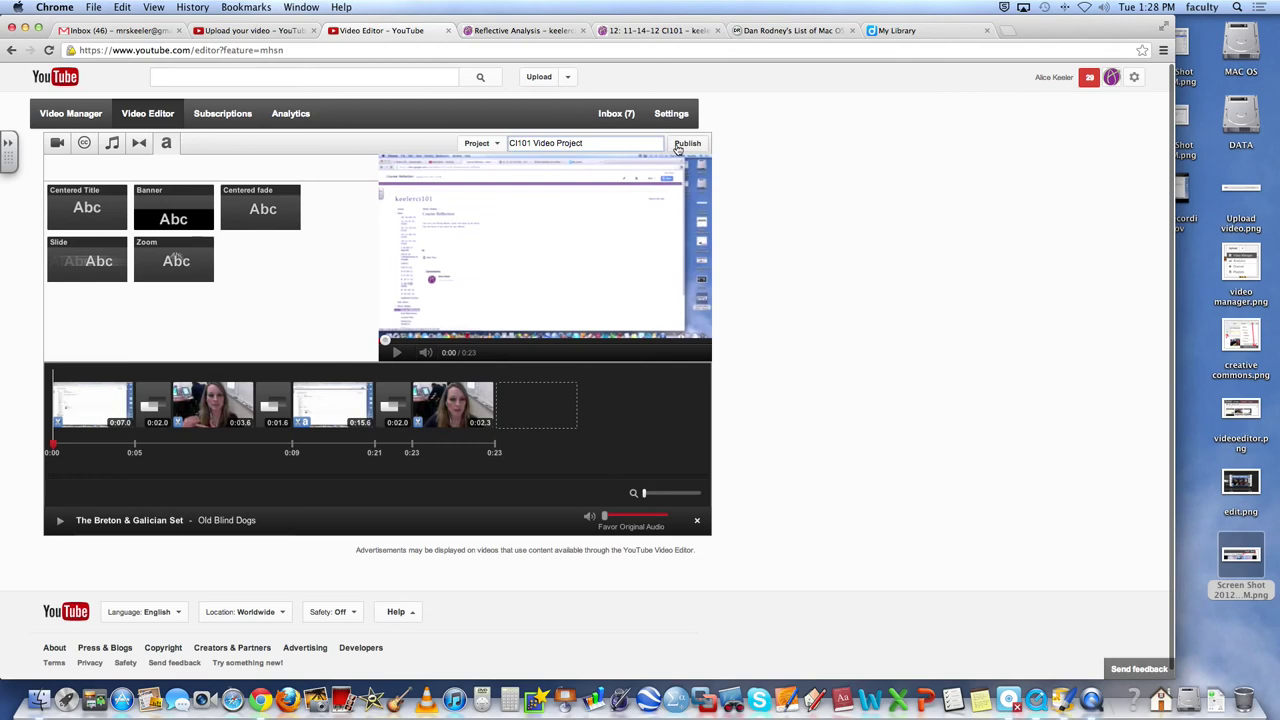
pyautogui.click(678, 146)
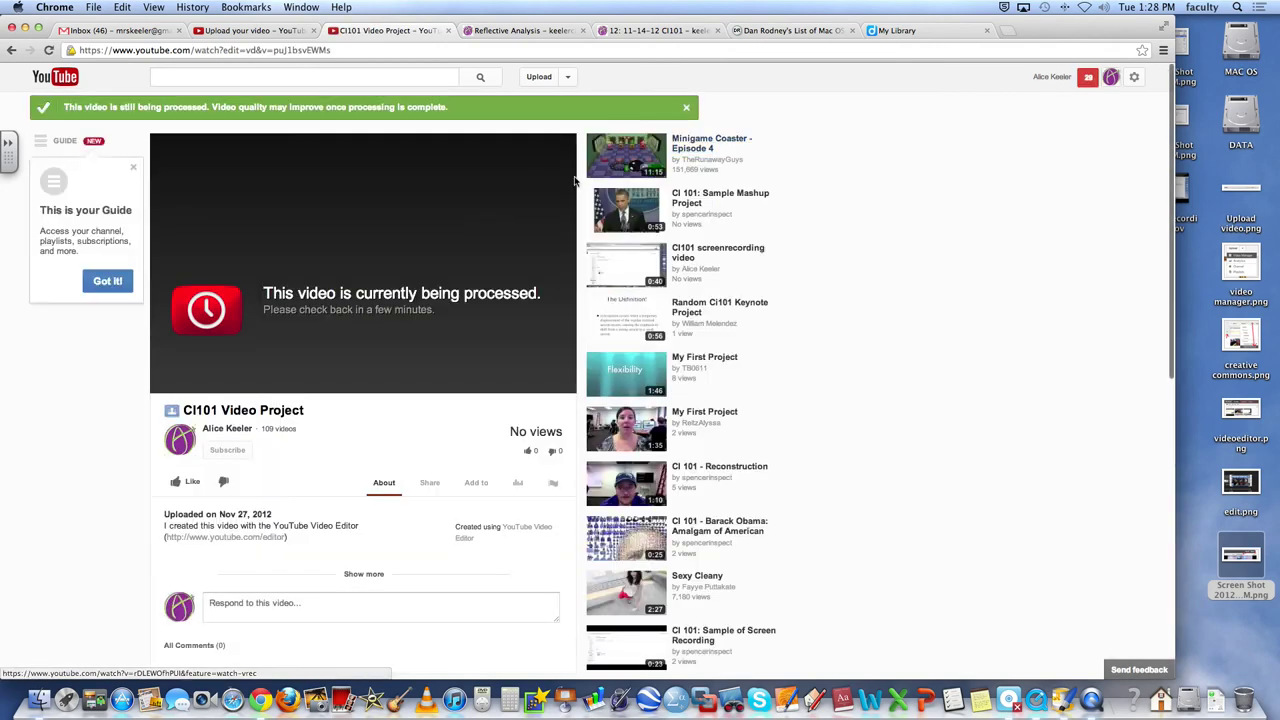
pyautogui.click(330, 50)
pyautogui.press('super+c')
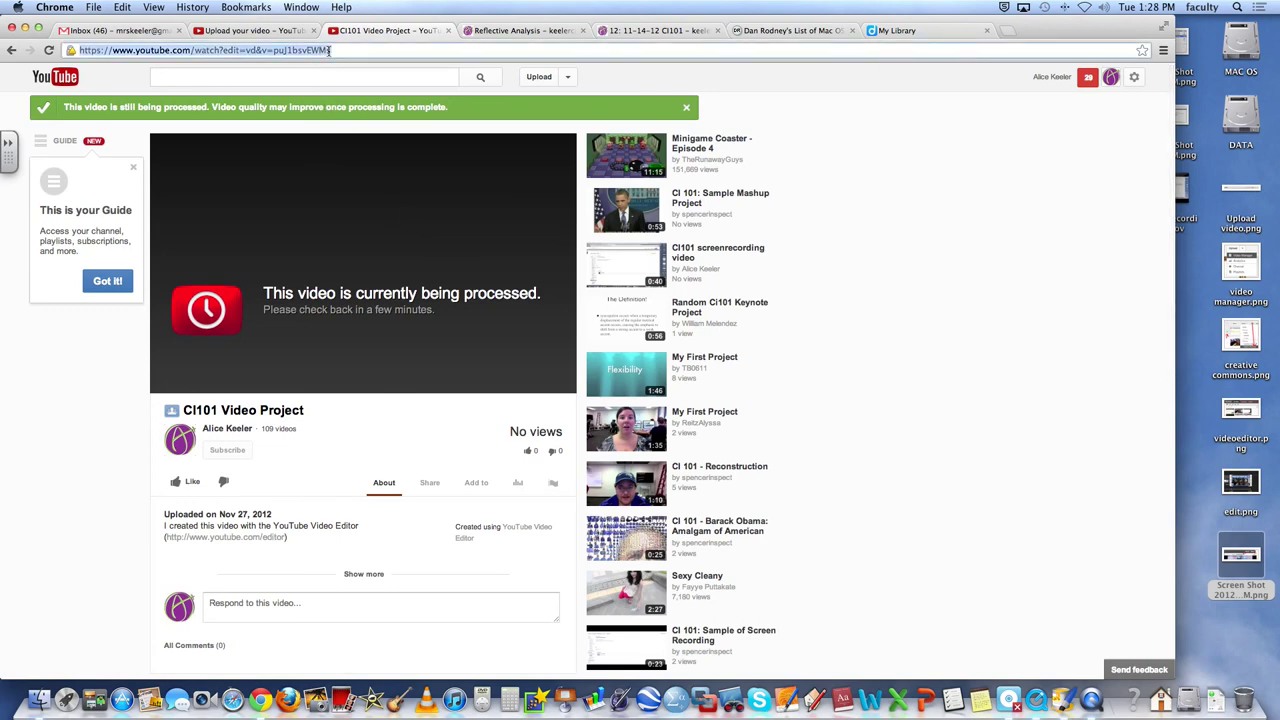
# Step: Open the 14: 11-27-12 CI101 page for editing and add a new line after step 21
pyautogui.click(638, 32)
pyautogui.scroll(3, 474, 279)
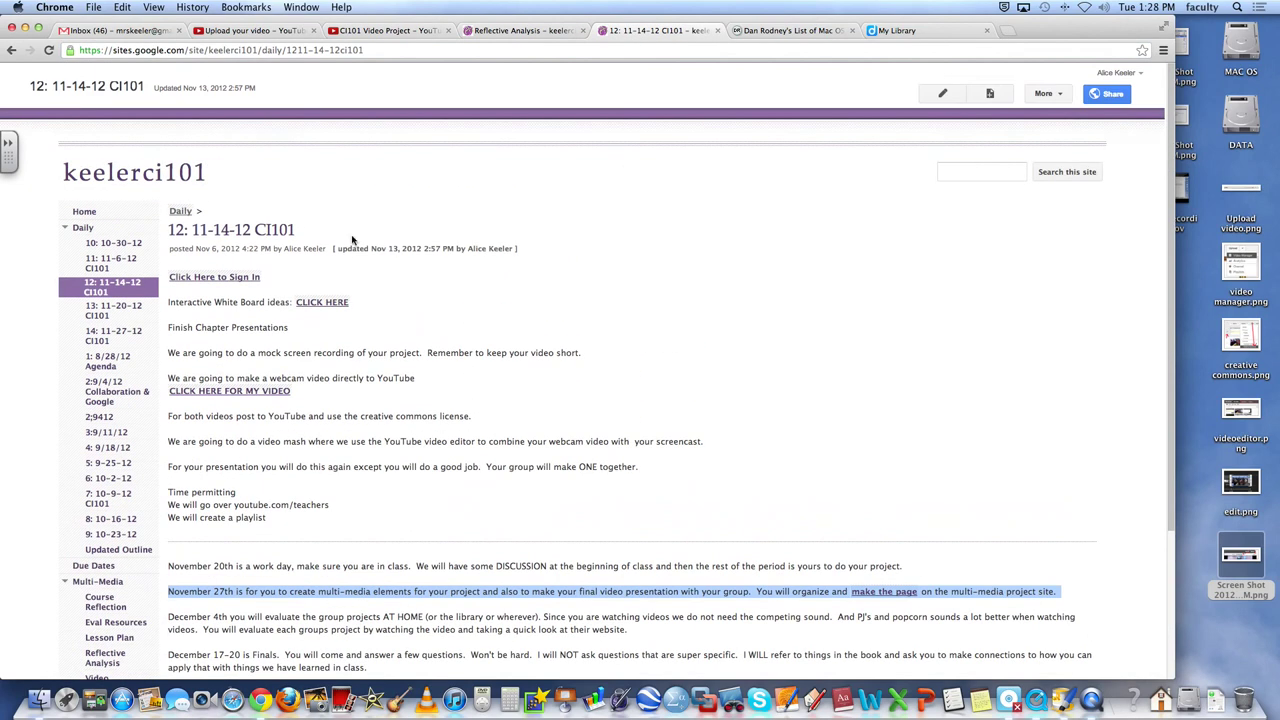
pyautogui.click(118, 336)
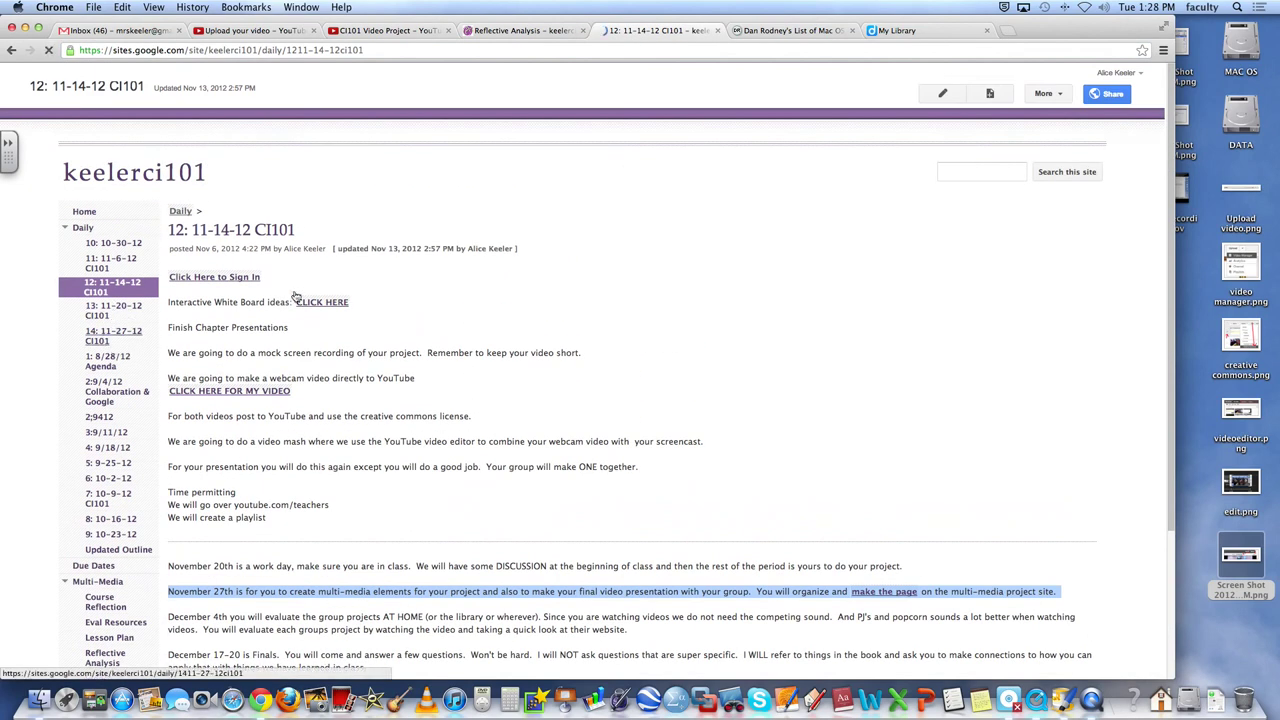
pyautogui.click(931, 93)
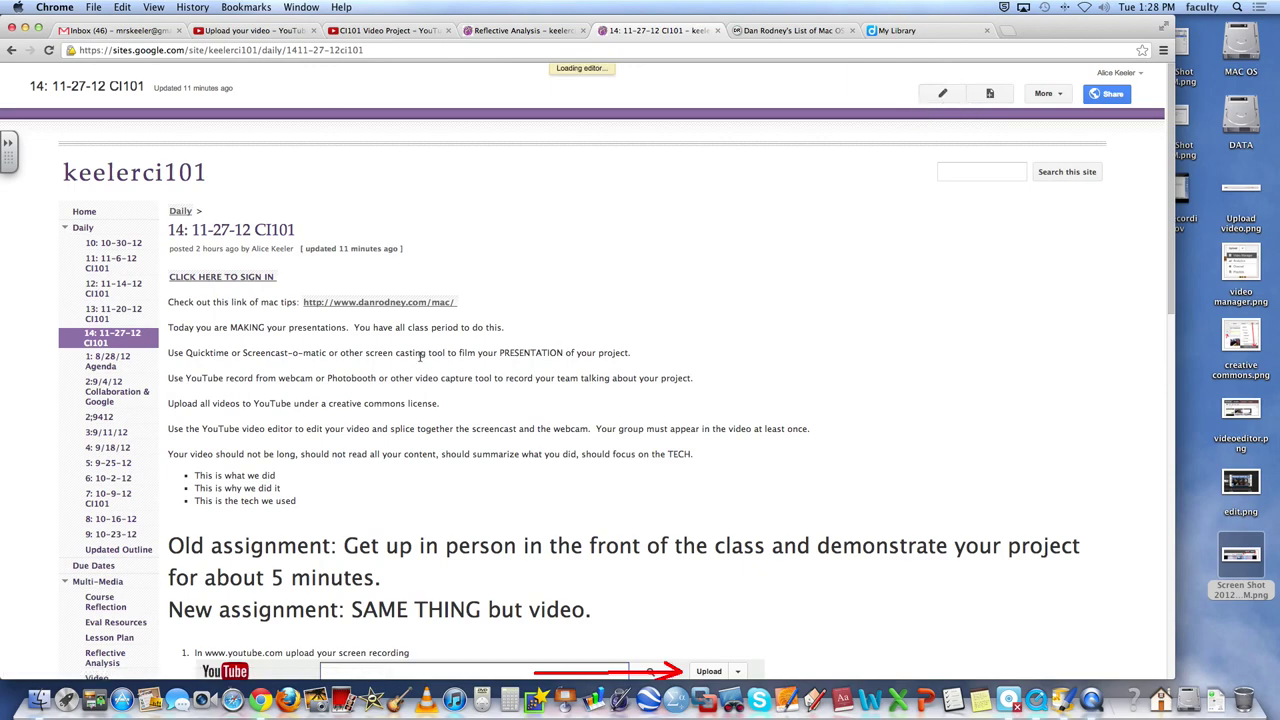
pyautogui.scroll(-15, 420, 356)
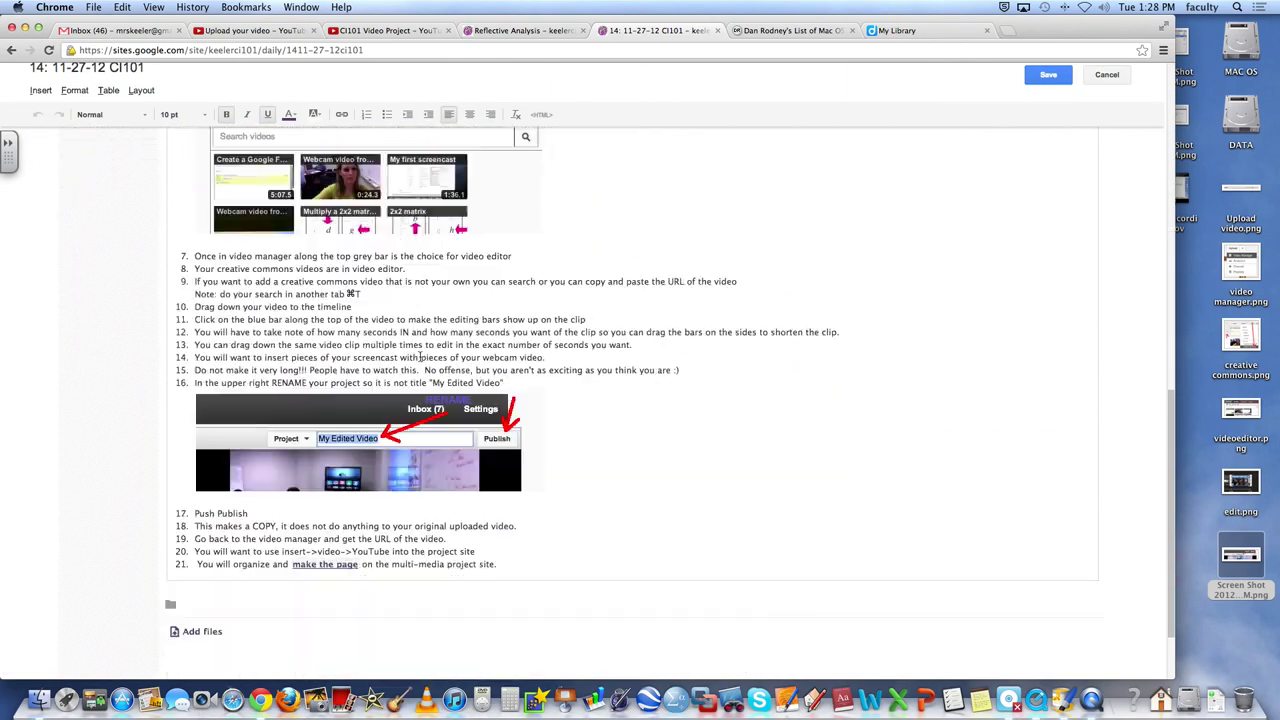
pyautogui.click(505, 463)
pyautogui.press('Return')
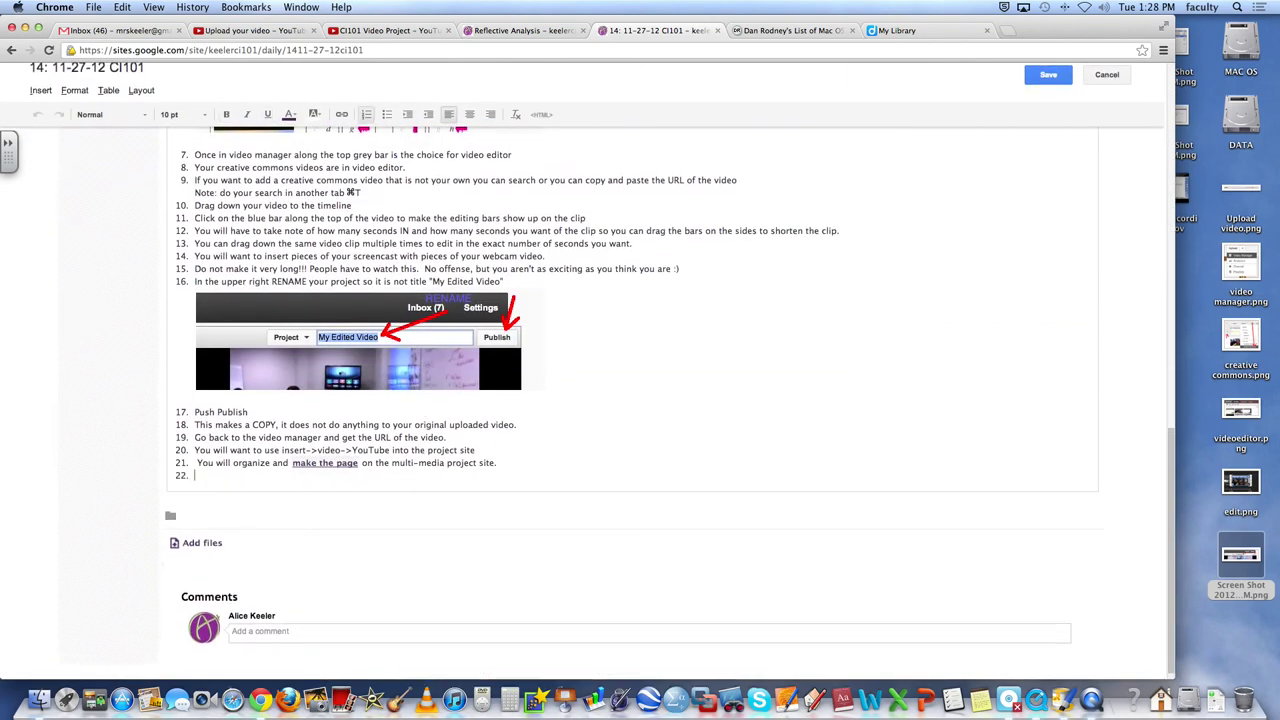
# Step: Embed the published YouTube video there without border or title, then save the page
pyautogui.click(40, 91)
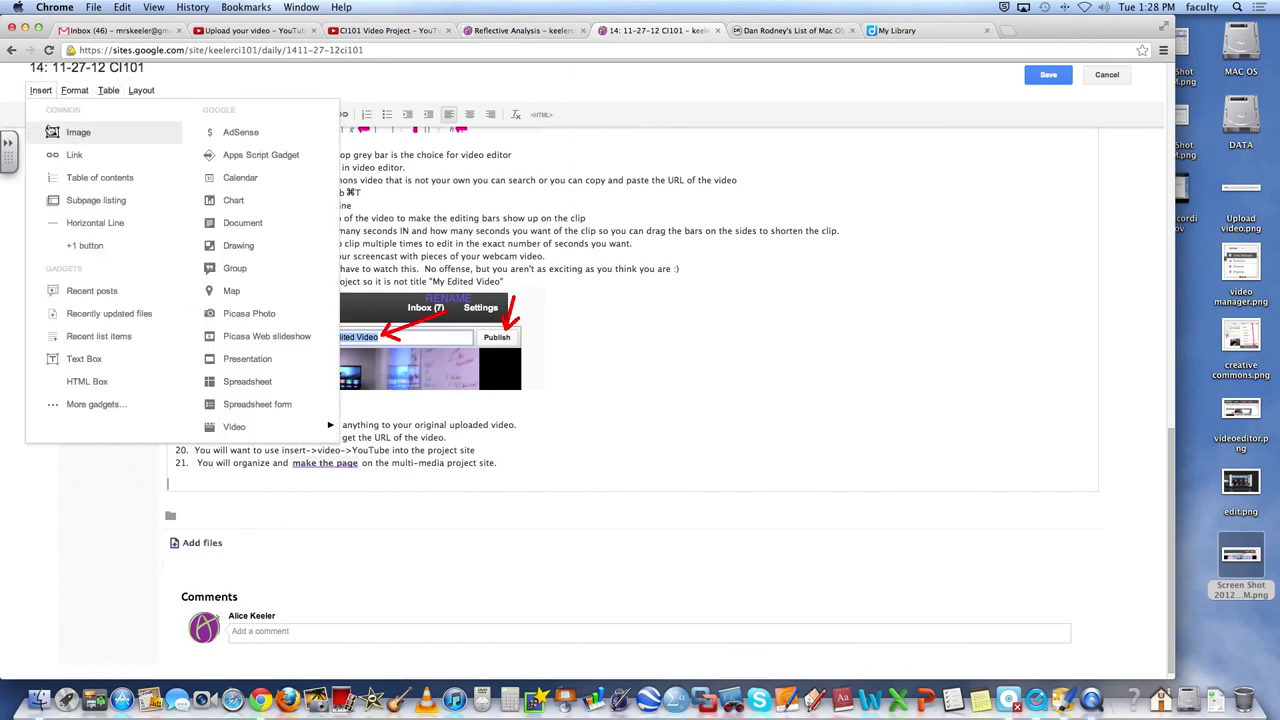
pyautogui.moveTo(305, 430)
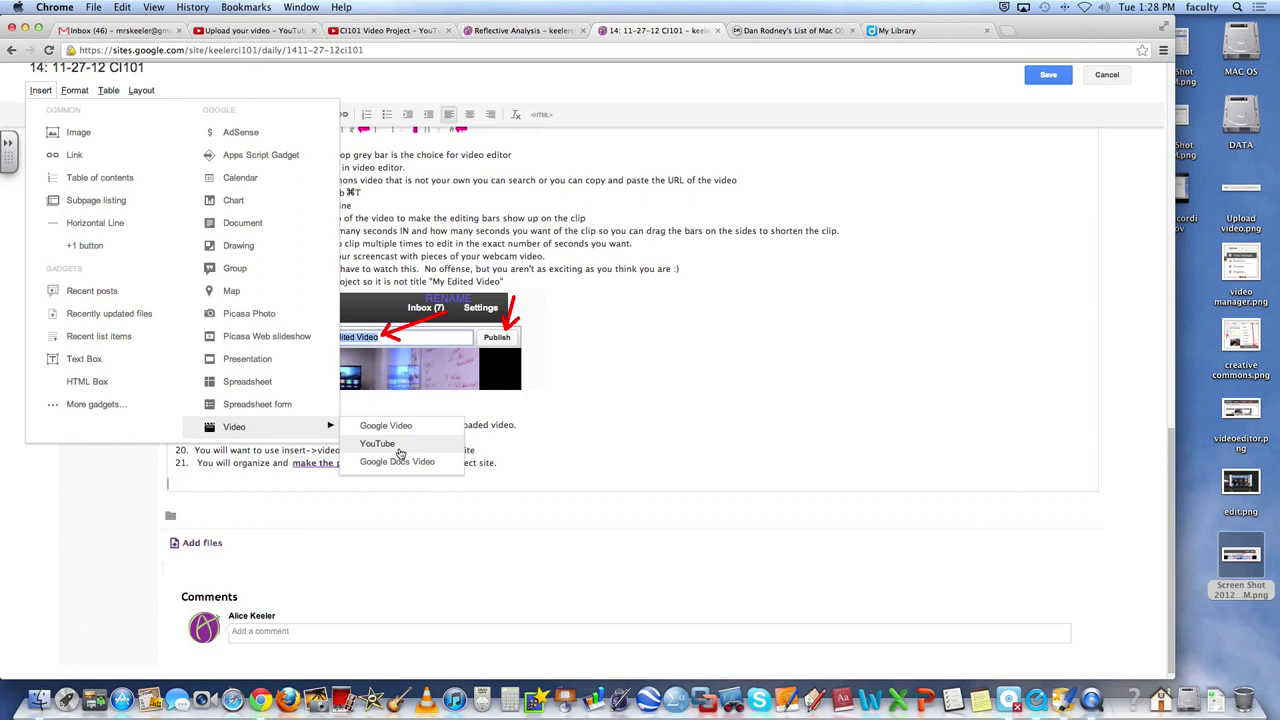
pyautogui.press('super+v')
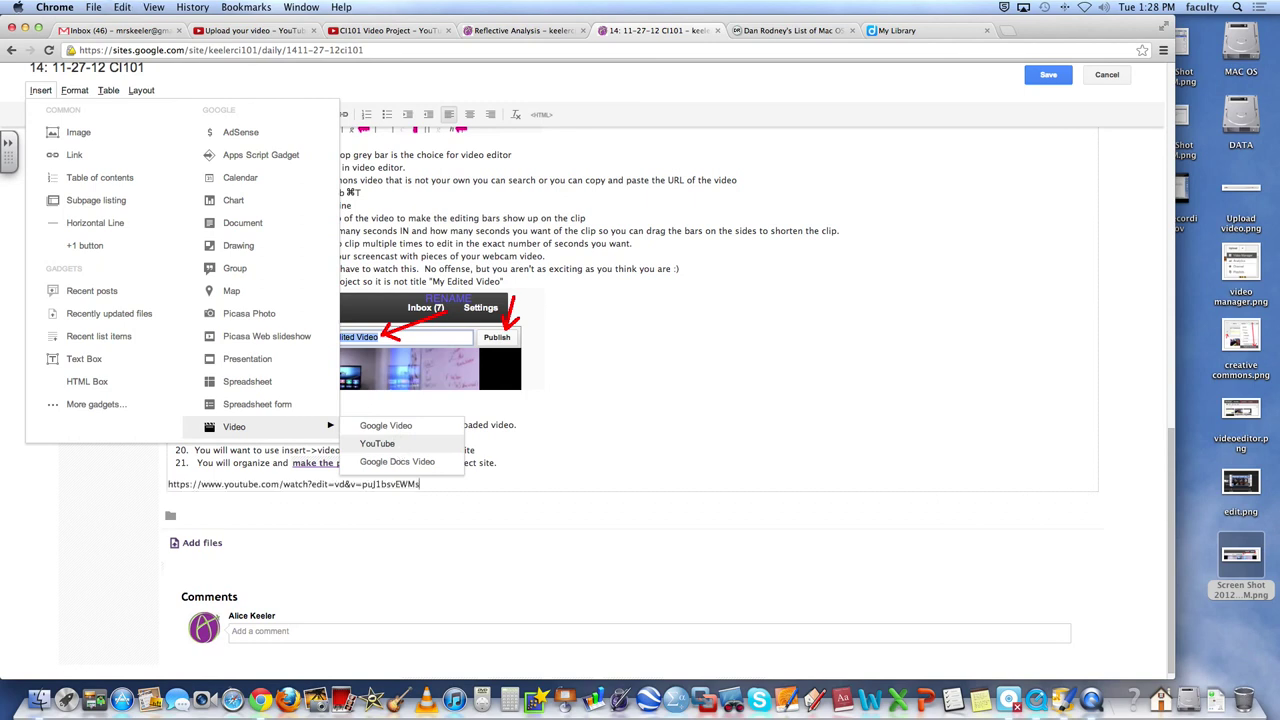
pyautogui.click(396, 445)
pyautogui.press('super+v')
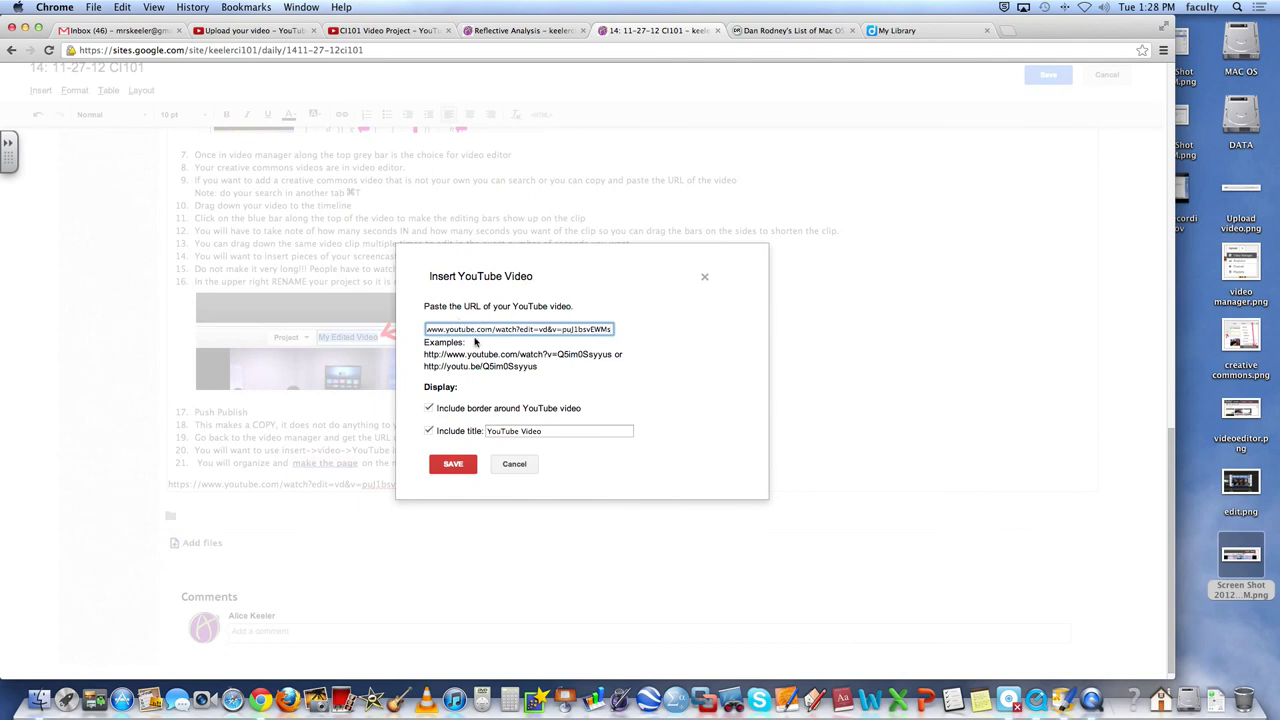
pyautogui.click(429, 408)
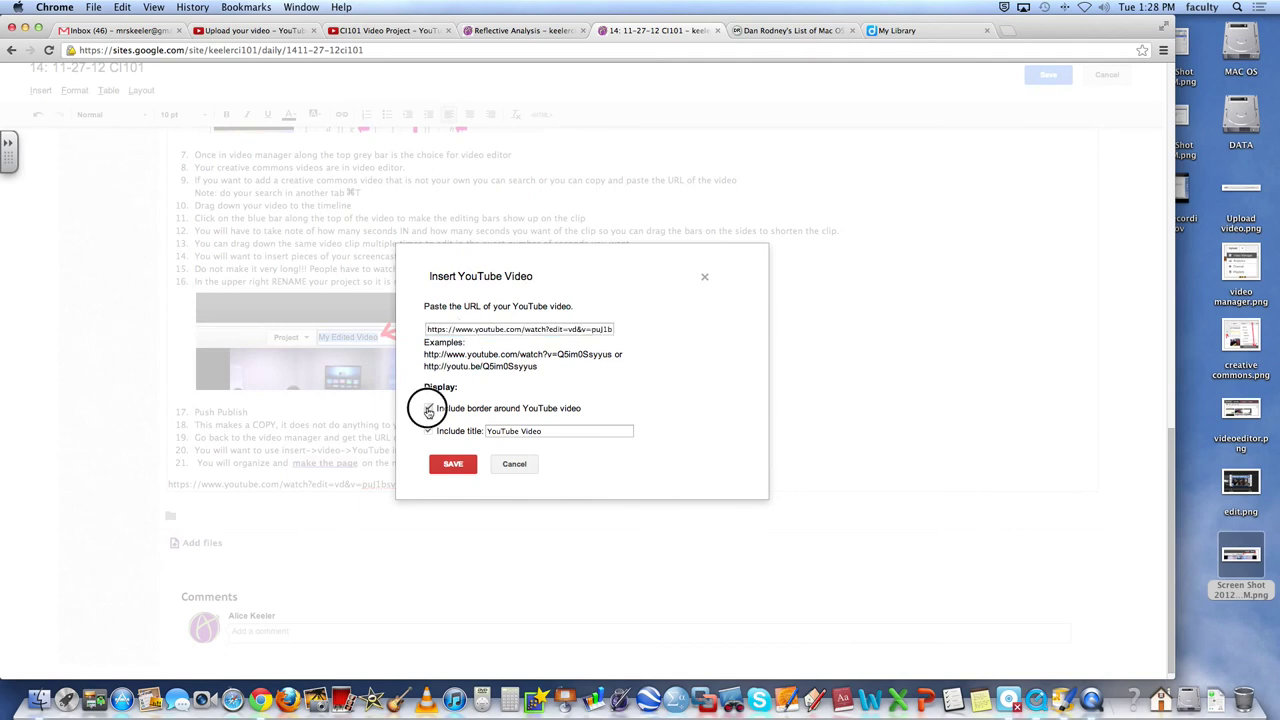
pyautogui.click(429, 431)
pyautogui.click(450, 464)
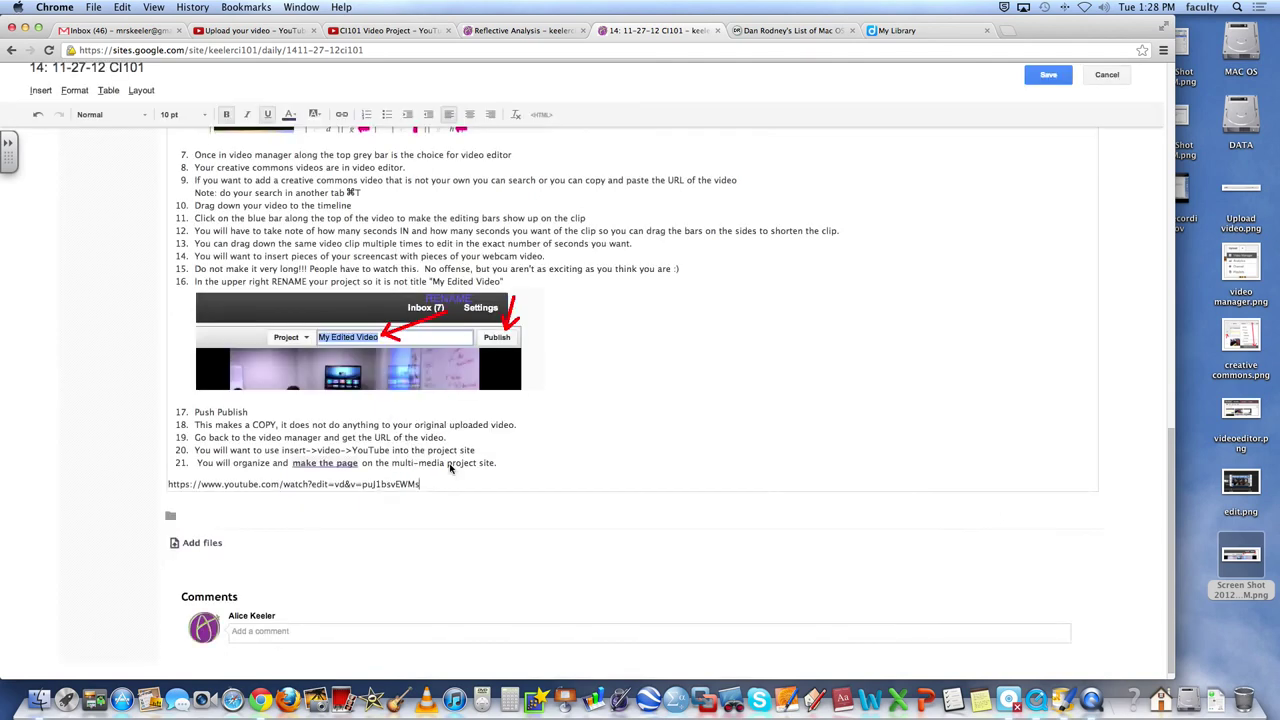
pyautogui.moveTo(436, 484); pyautogui.dragTo(157, 481)
pyautogui.click(526, 566)
pyautogui.scroll(-4, 526, 566)
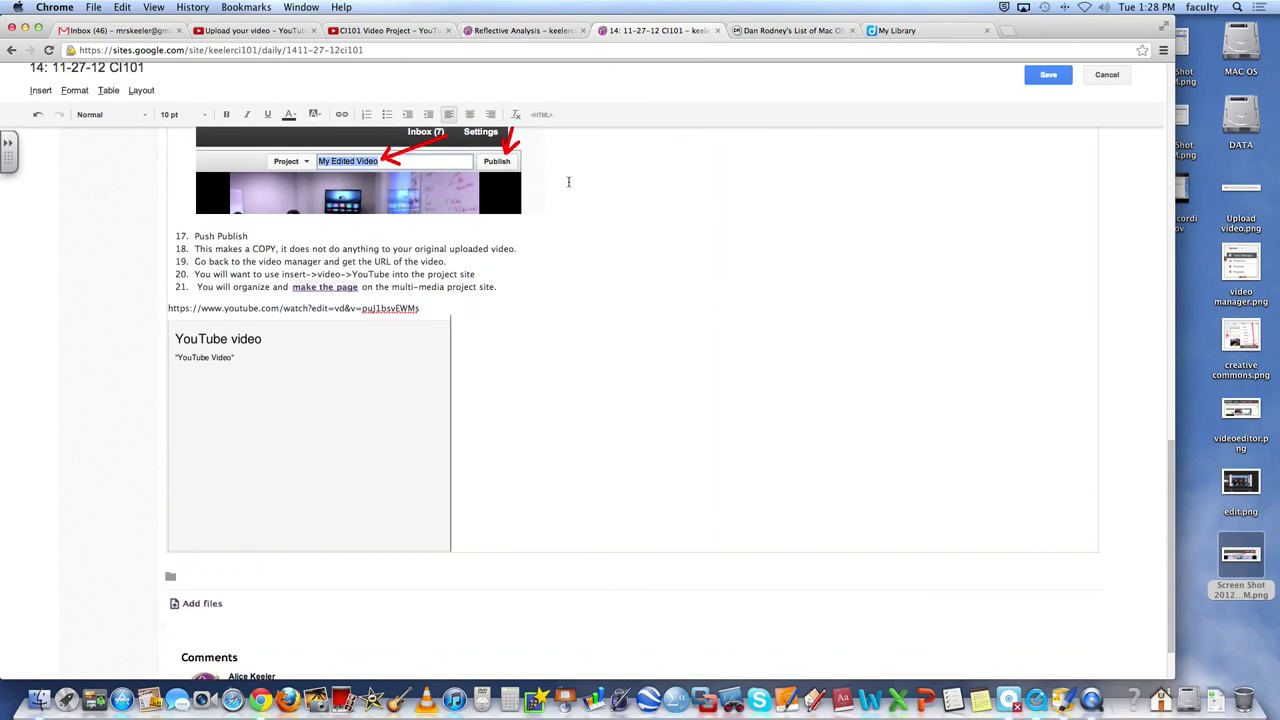
pyautogui.click(1048, 74)
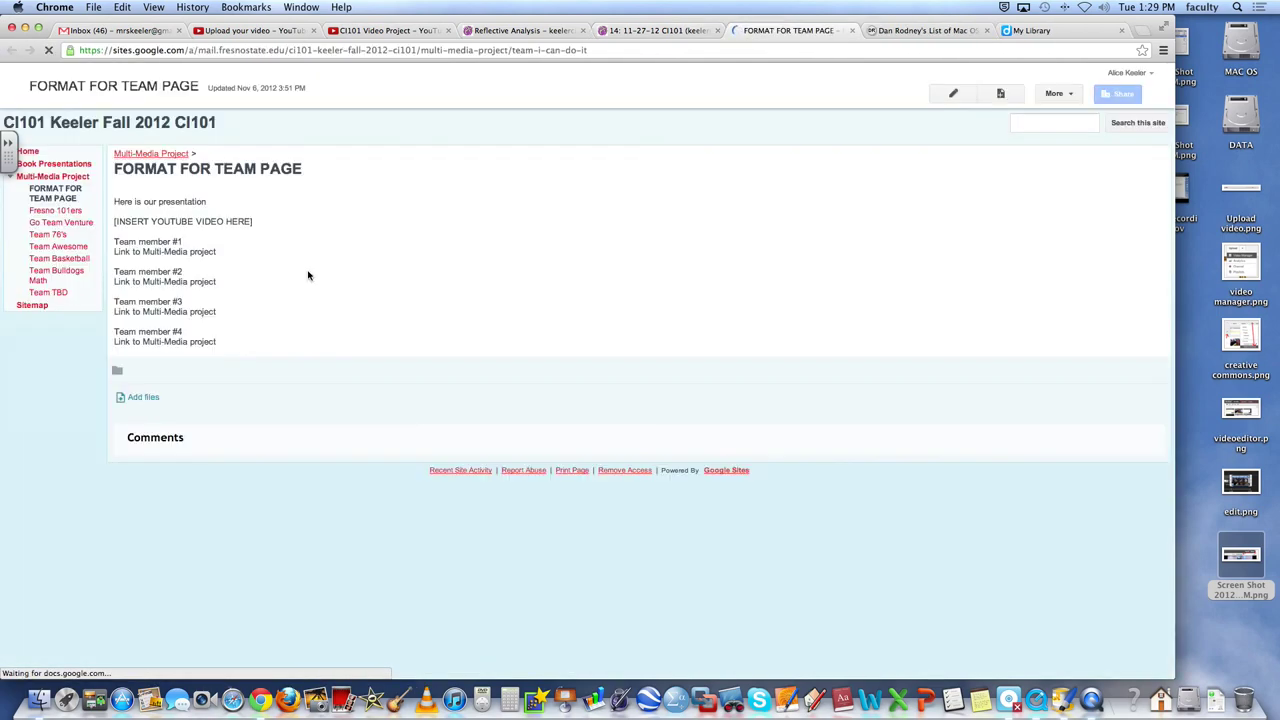
# Step: Open the FORMAT FOR TEAM PAGE template from the sidebar and highlight its video placeholder section
pyautogui.click(58, 238)
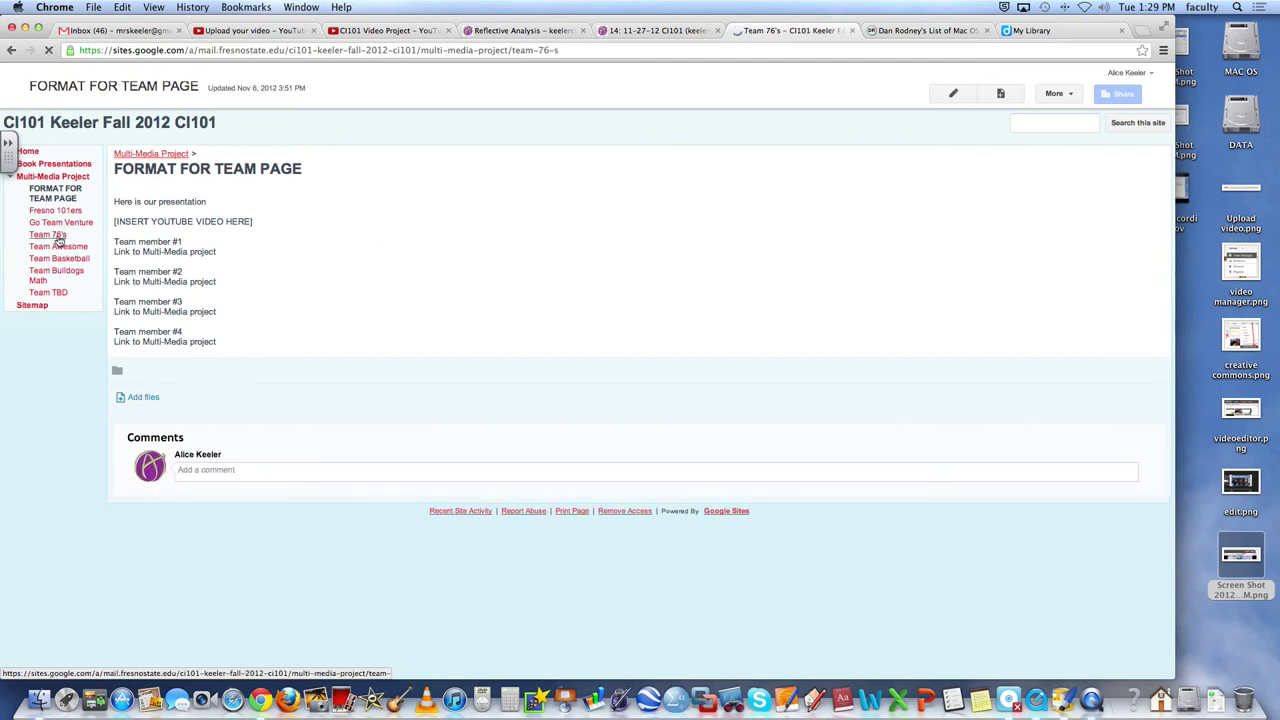
pyautogui.click(58, 203)
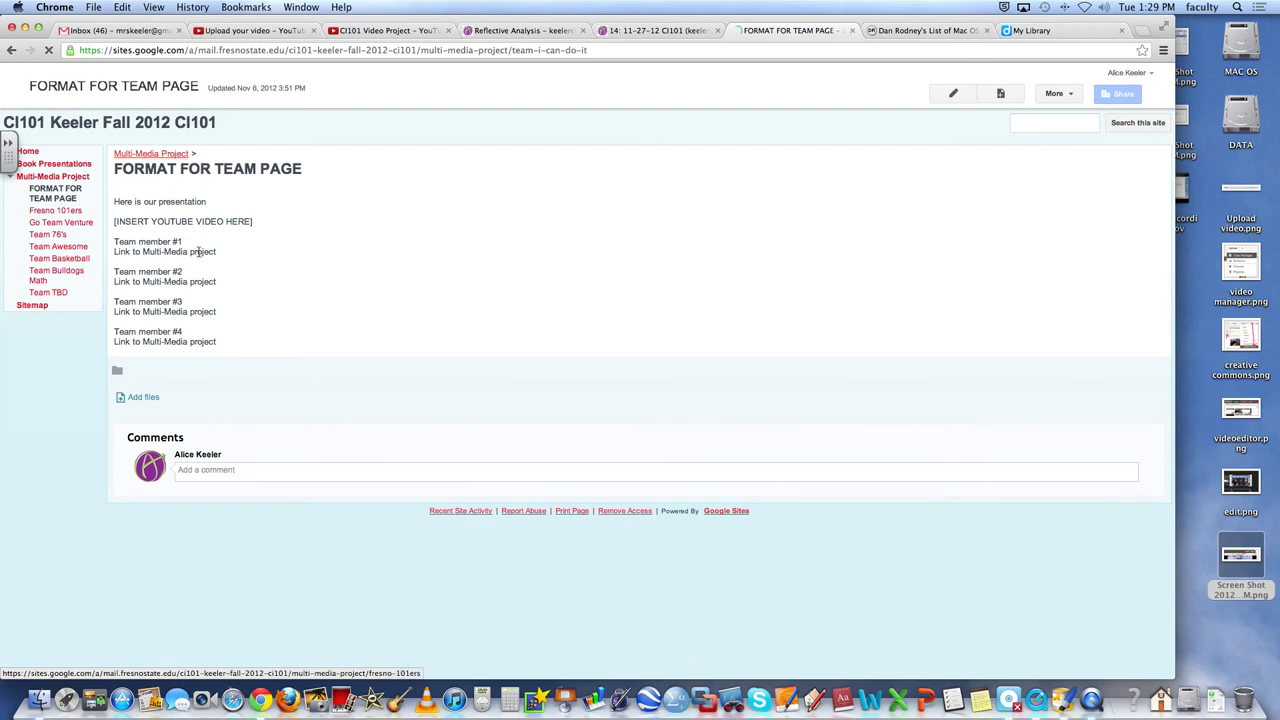
pyautogui.moveTo(157, 221); pyautogui.dragTo(198, 341)
pyautogui.click(465, 286)
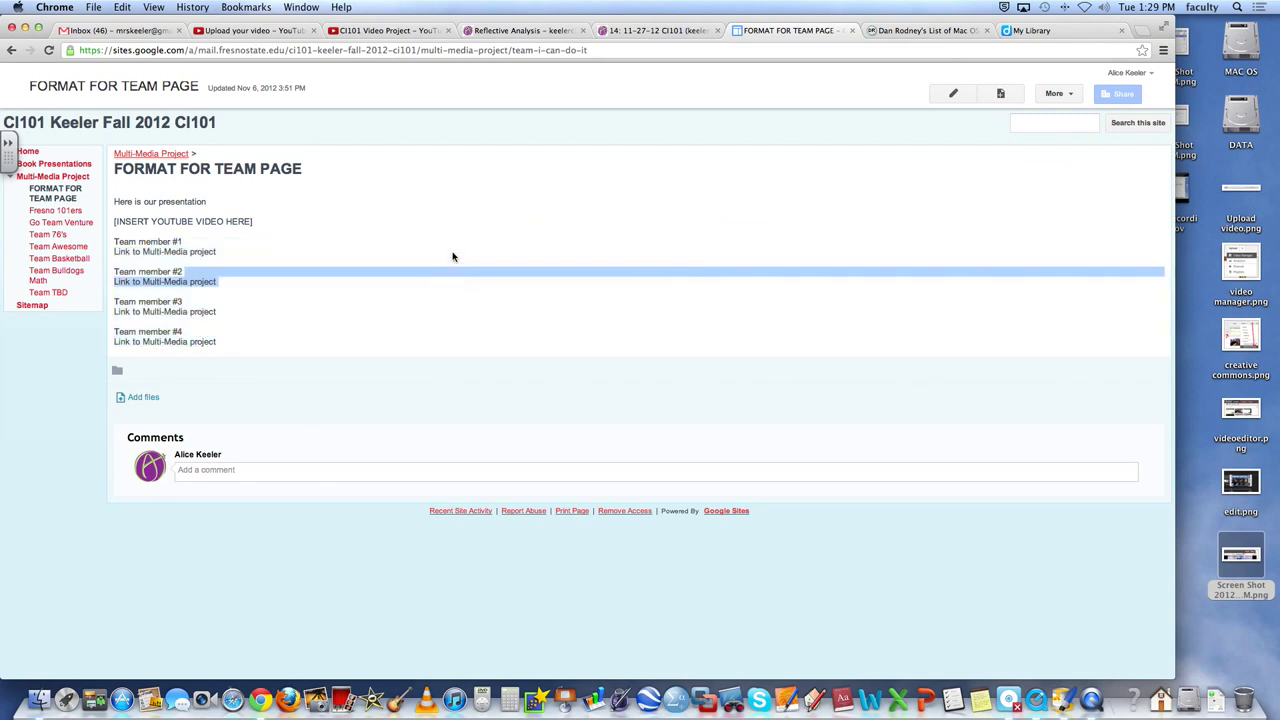